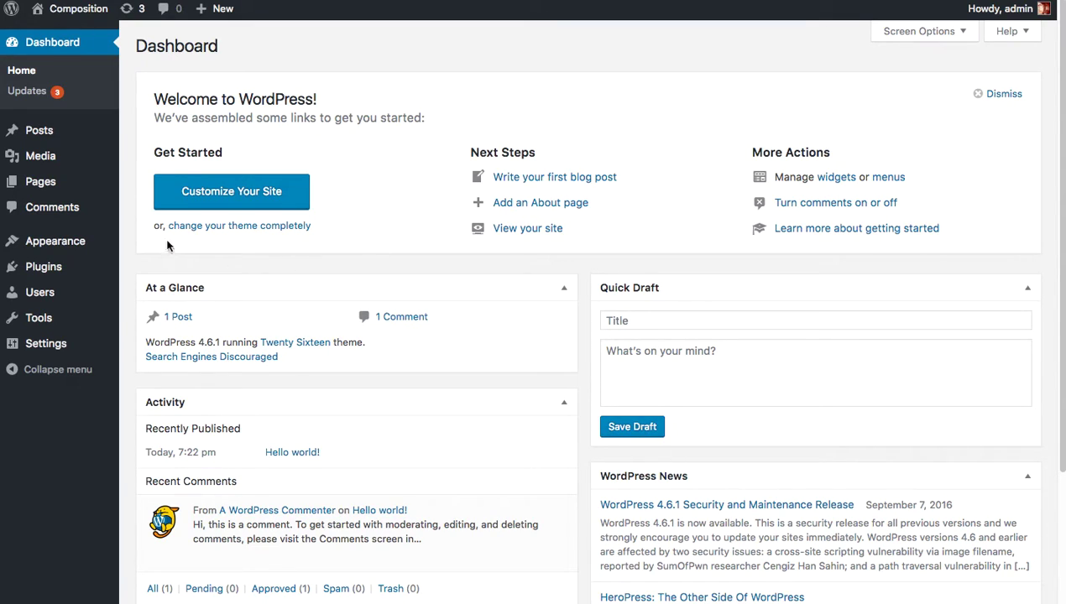
# - Open the theme upload form under Appearance > Themes > Add New
pyautogui.moveTo(58, 249)
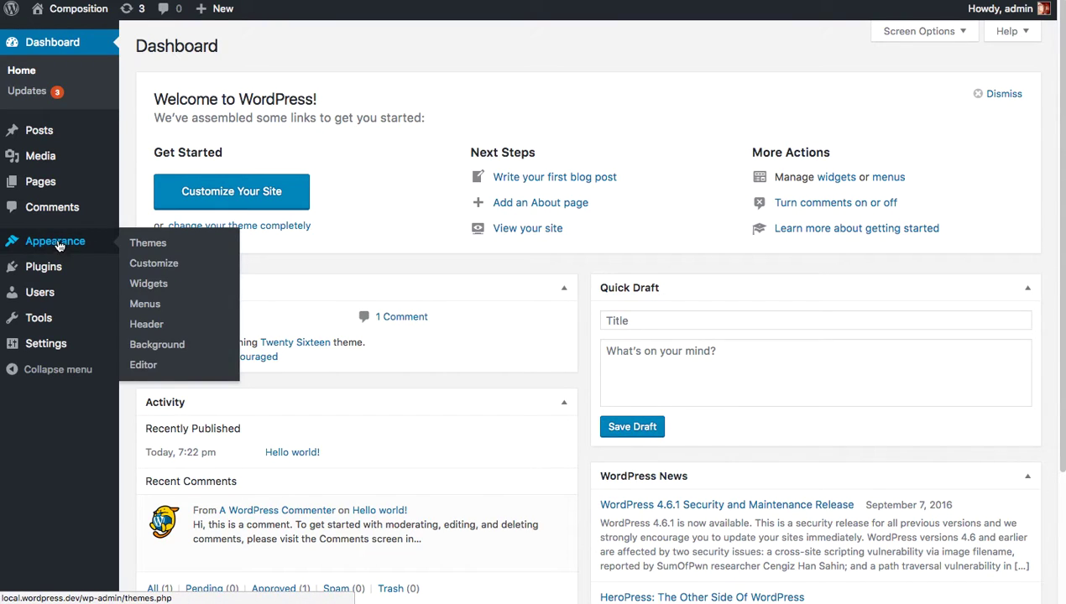
pyautogui.click(174, 246)
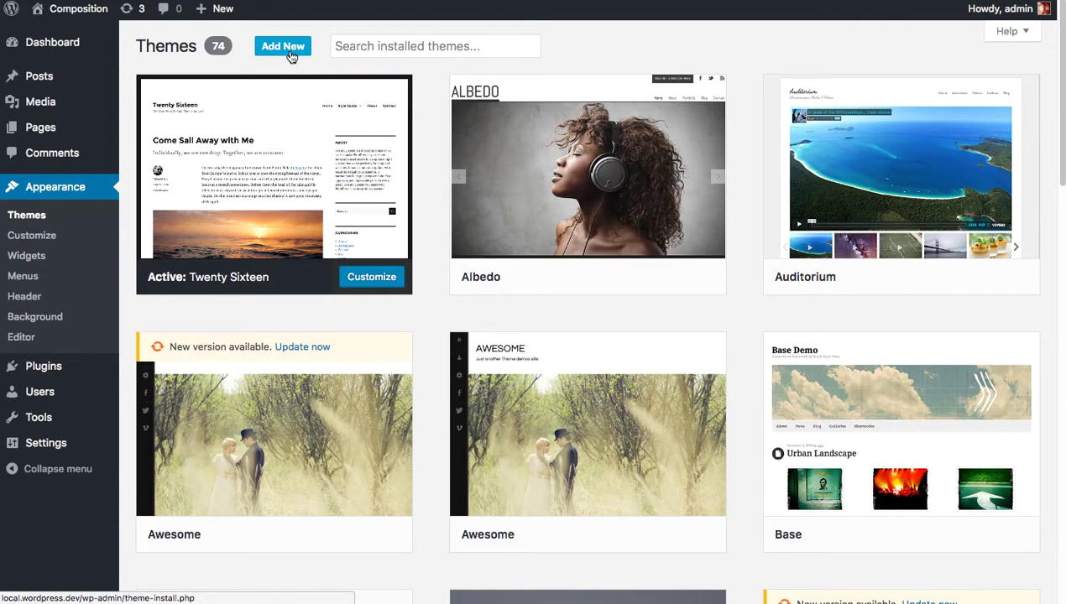
pyautogui.click(290, 48)
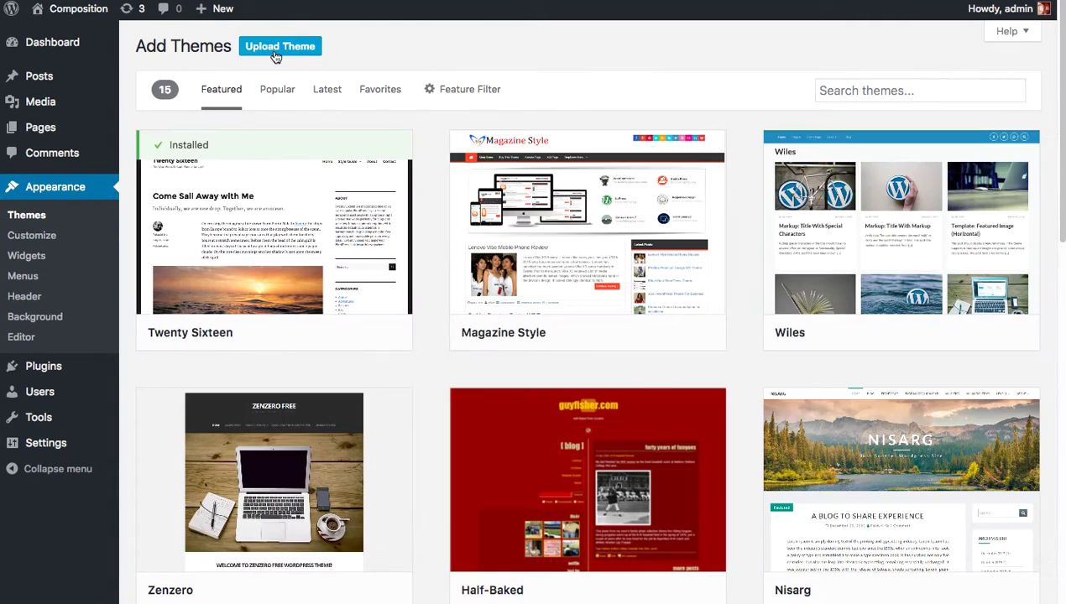
pyautogui.click(275, 54)
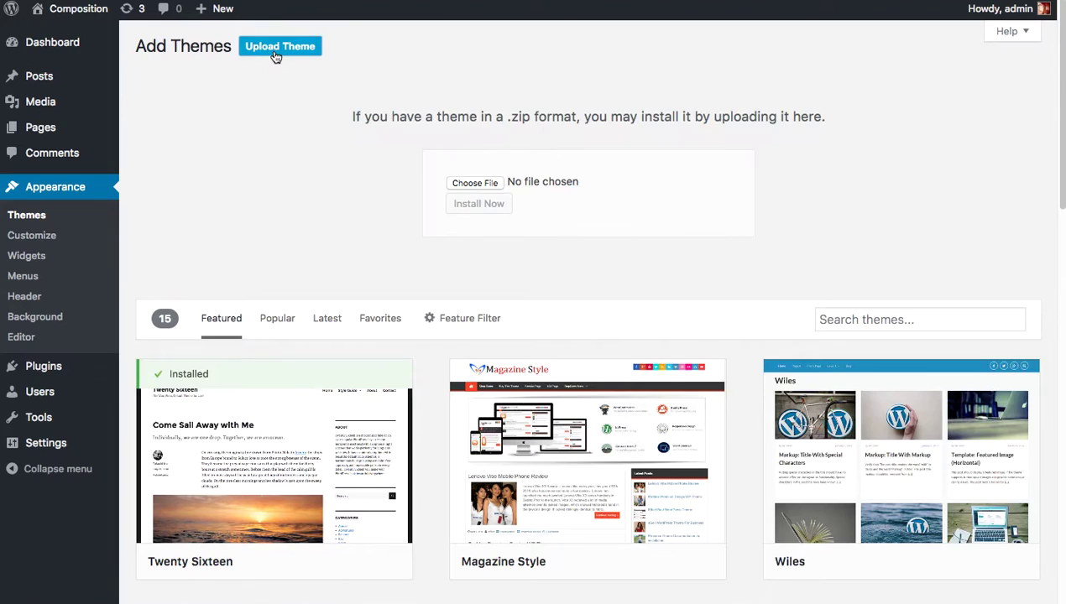
# - Choose composition.zip from the desktop and install it as a theme
pyautogui.click(483, 185)
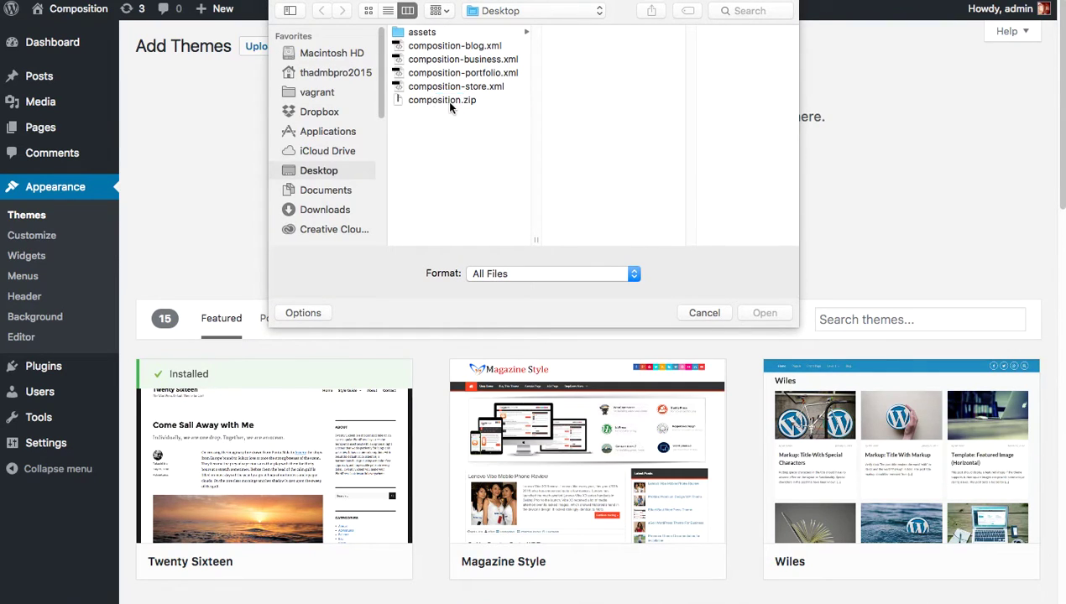
pyautogui.click(446, 100)
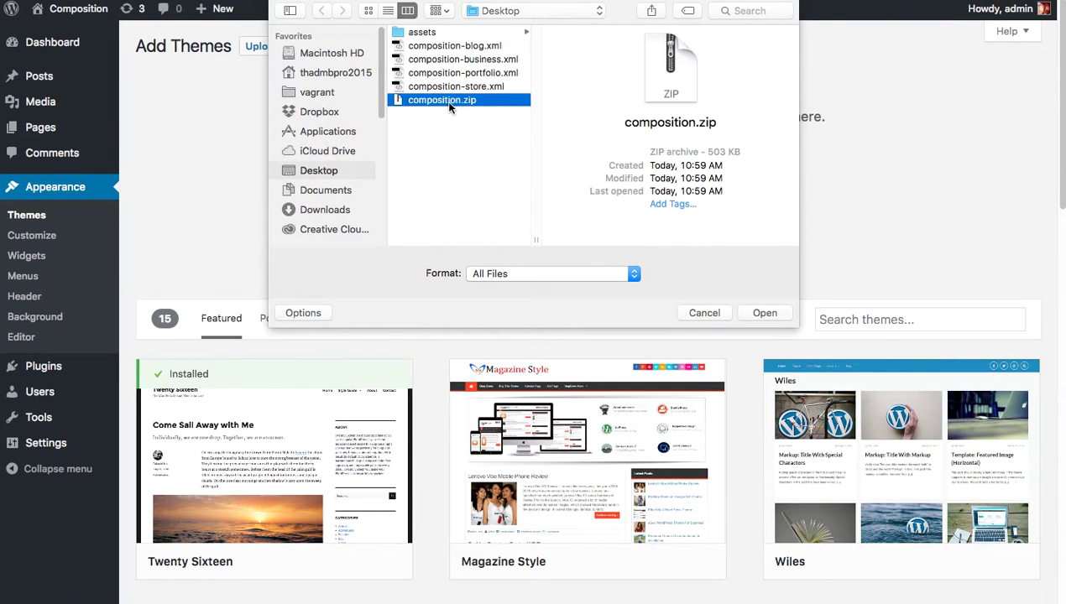
pyautogui.click(764, 313)
pyautogui.click(482, 206)
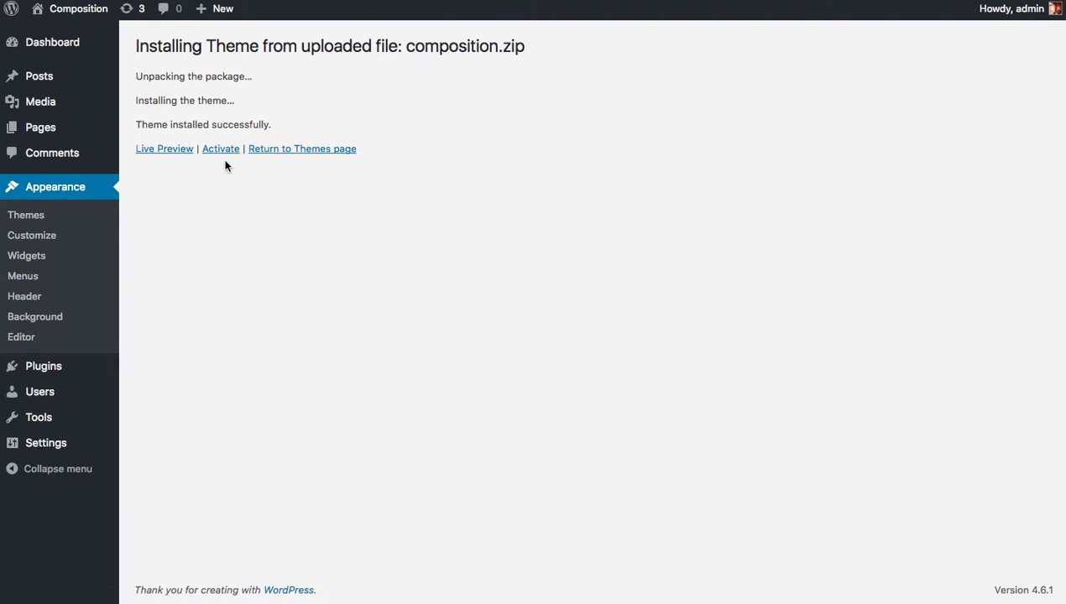
# - Activate the newly installed Composition theme
pyautogui.click(225, 151)
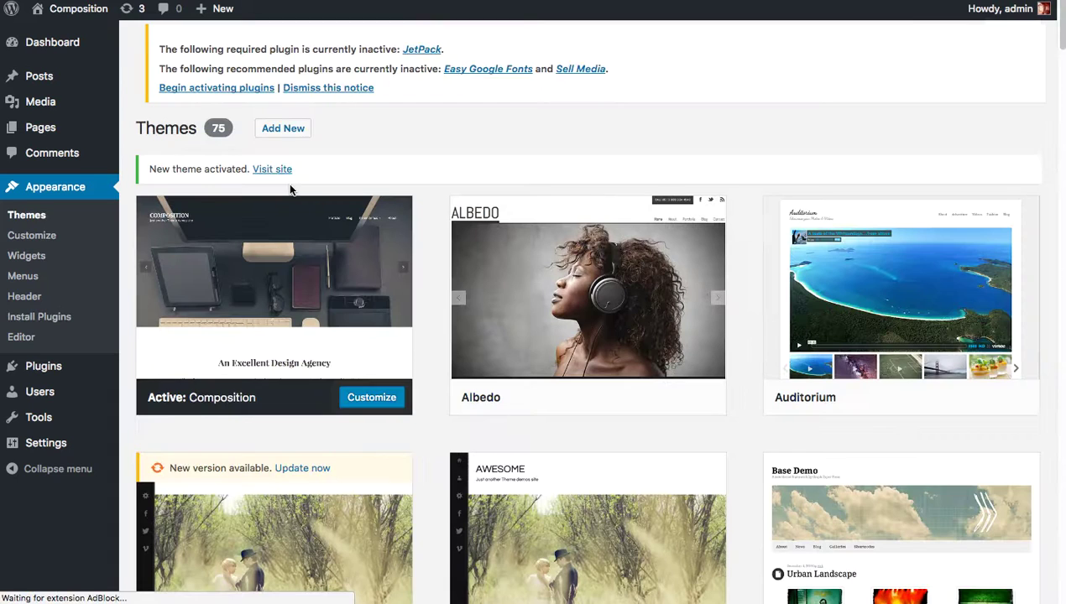
pyautogui.moveTo(126, 82)
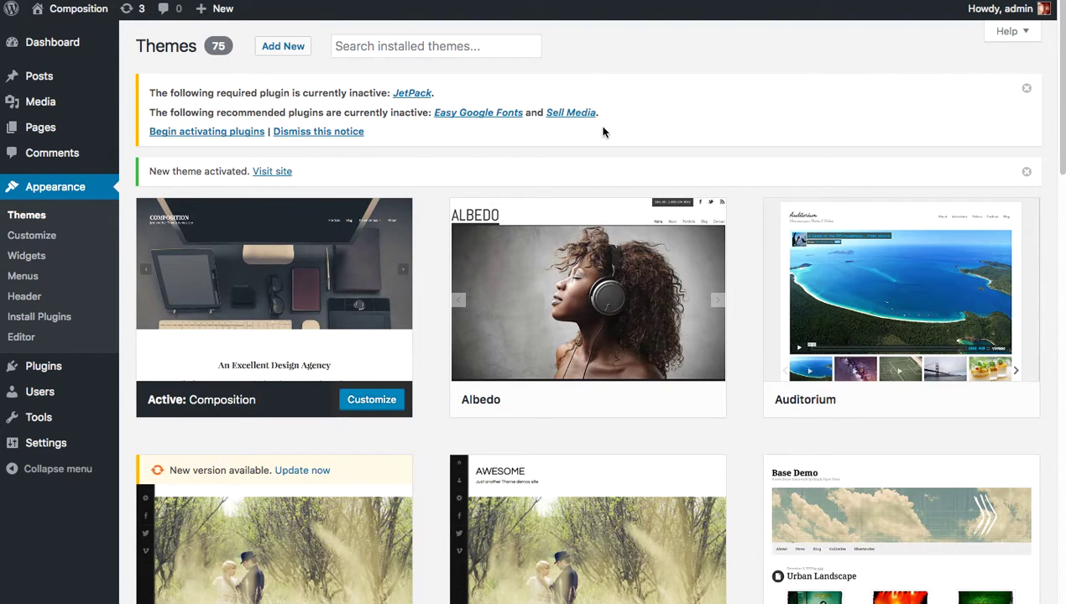
# - Bulk-activate the required JetPack, Easy Google Fonts and Sell Media plugins
pyautogui.click(216, 135)
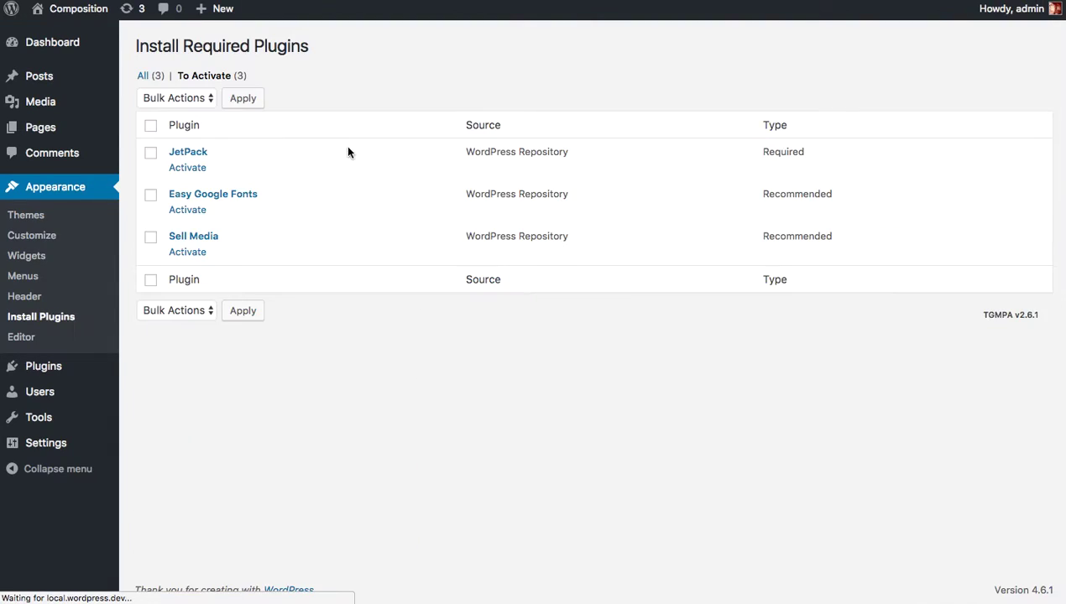
pyautogui.click(151, 126)
pyautogui.click(181, 99)
pyautogui.click(182, 126)
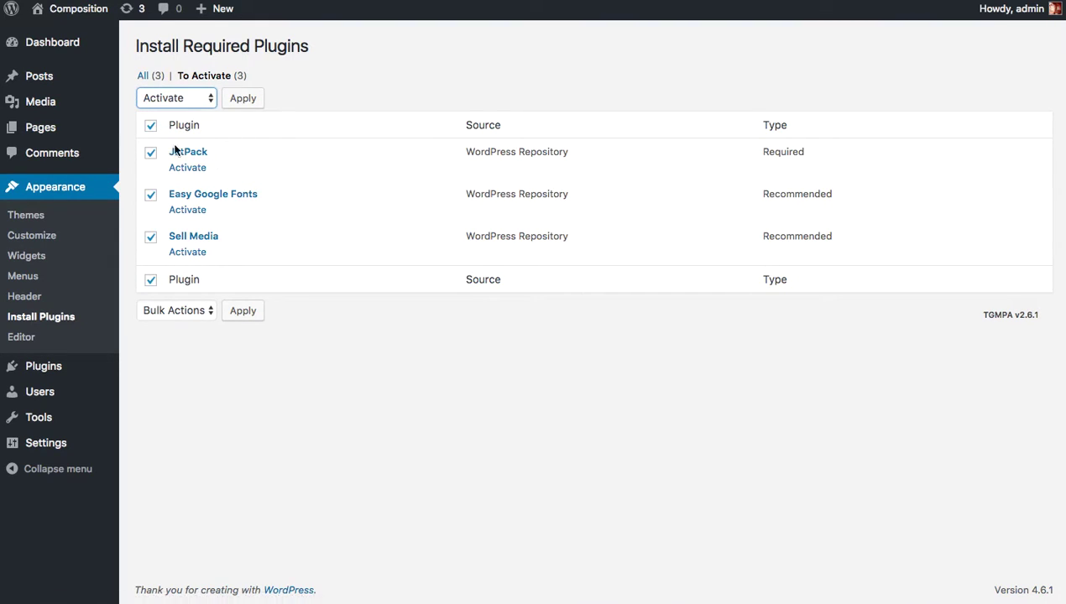
pyautogui.moveTo(60, 115)
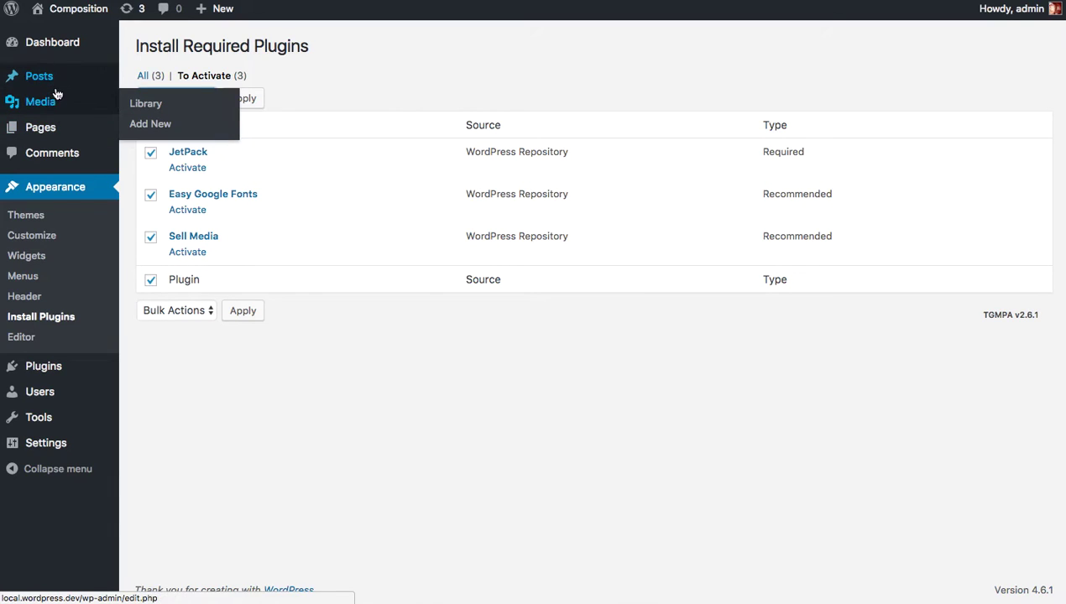
pyautogui.moveTo(82, 146)
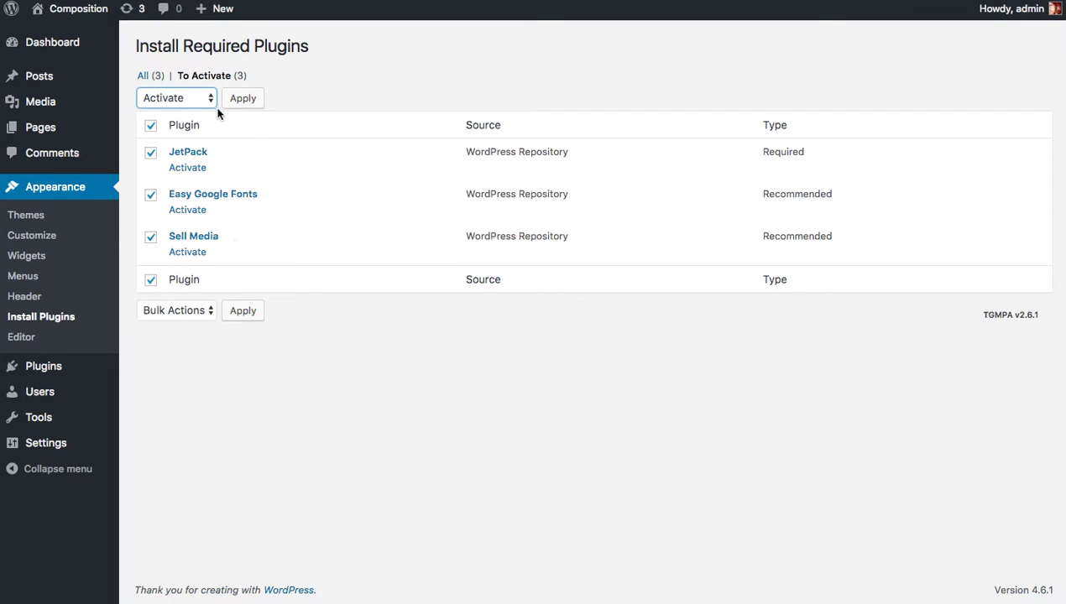
pyautogui.click(245, 101)
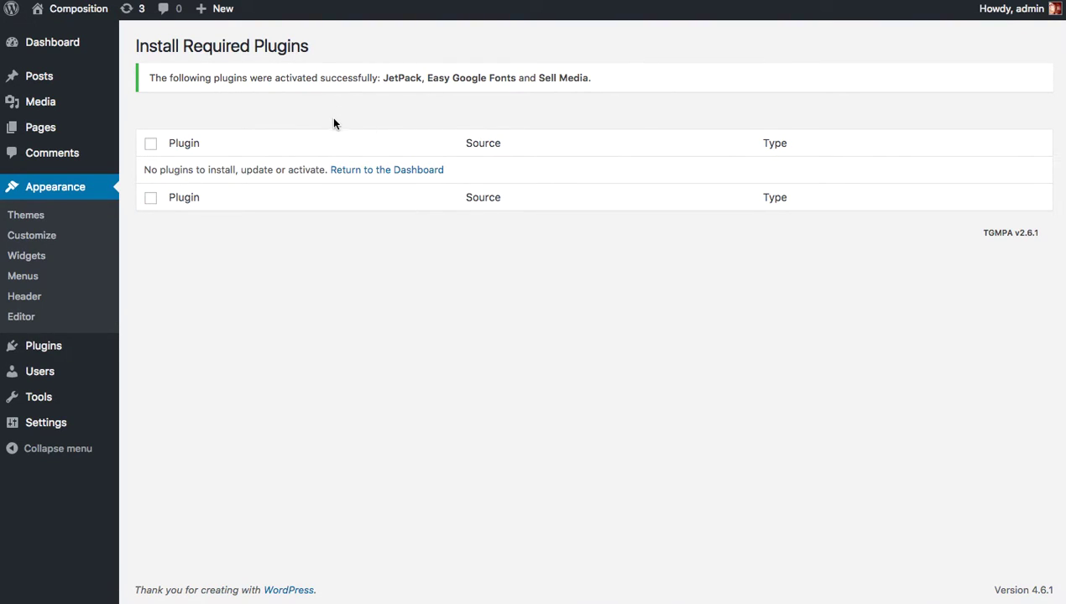
# - Go to Jetpack's Writing settings from the dashboard
pyautogui.click(66, 46)
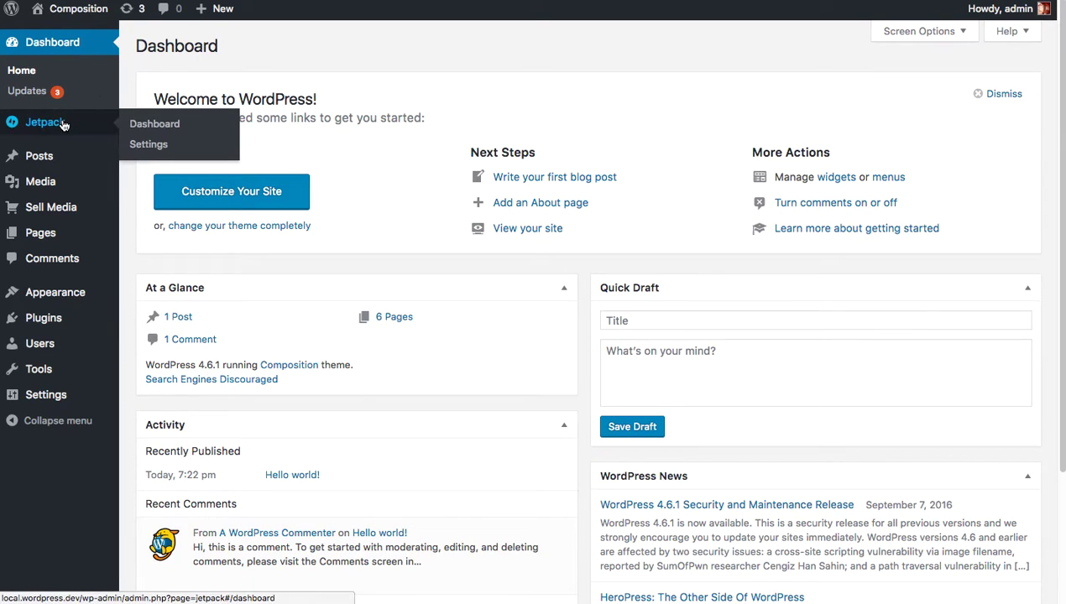
pyautogui.click(148, 146)
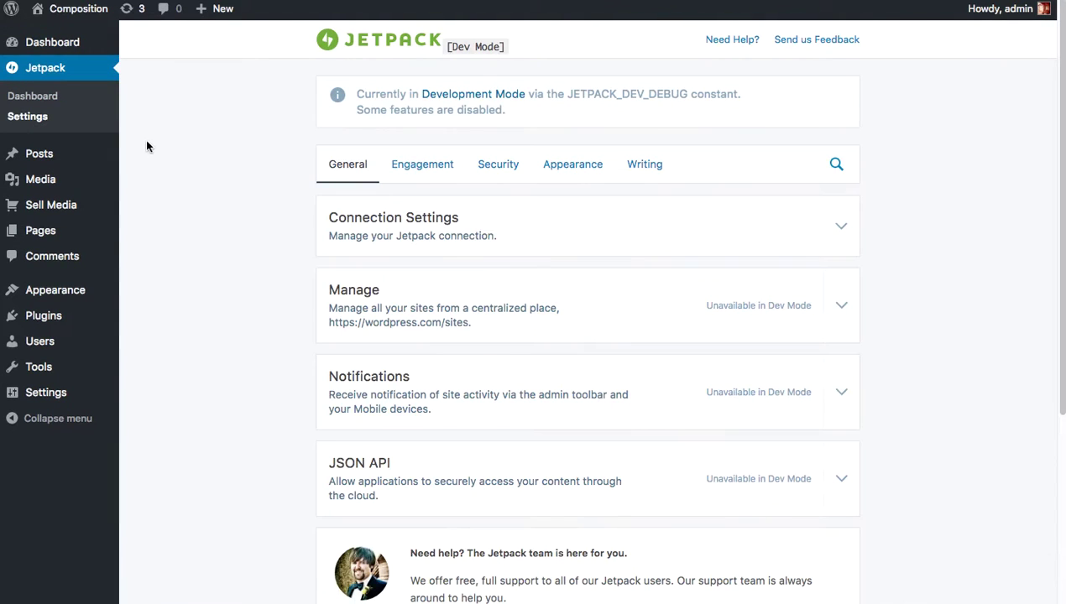
pyautogui.click(656, 170)
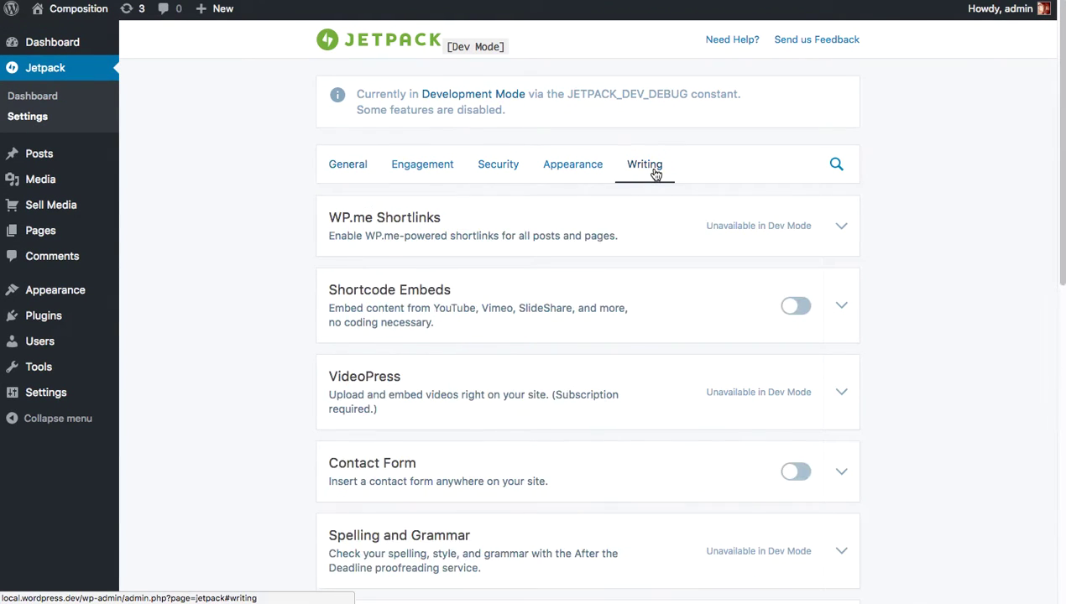
pyautogui.scroll(-10, 856, 411)
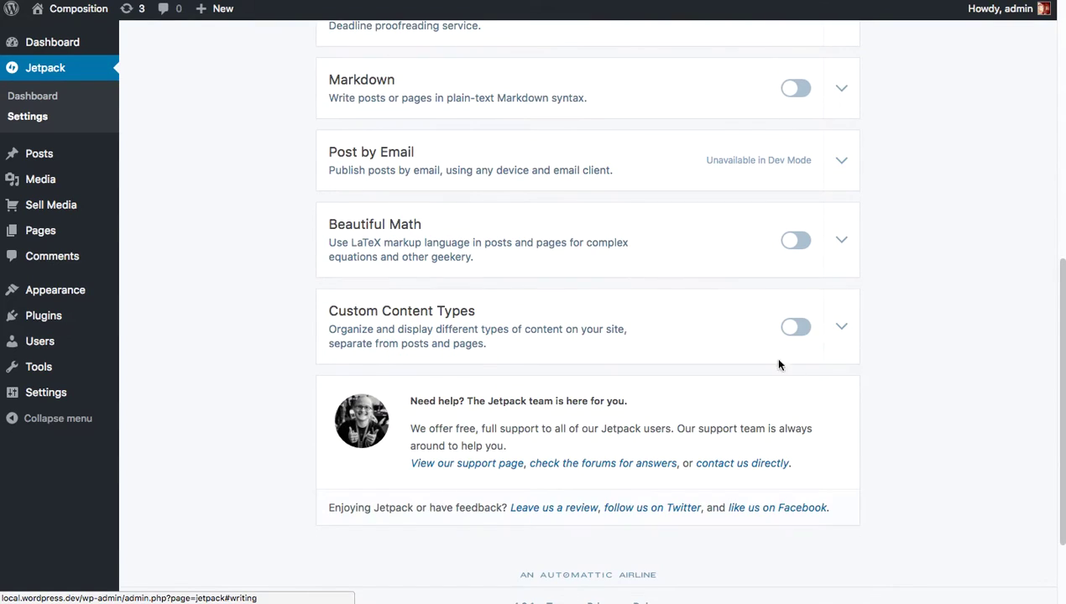
# - Enable Custom Content Types with Portfolio Projects and Testimonials, and save the settings
pyautogui.click(804, 330)
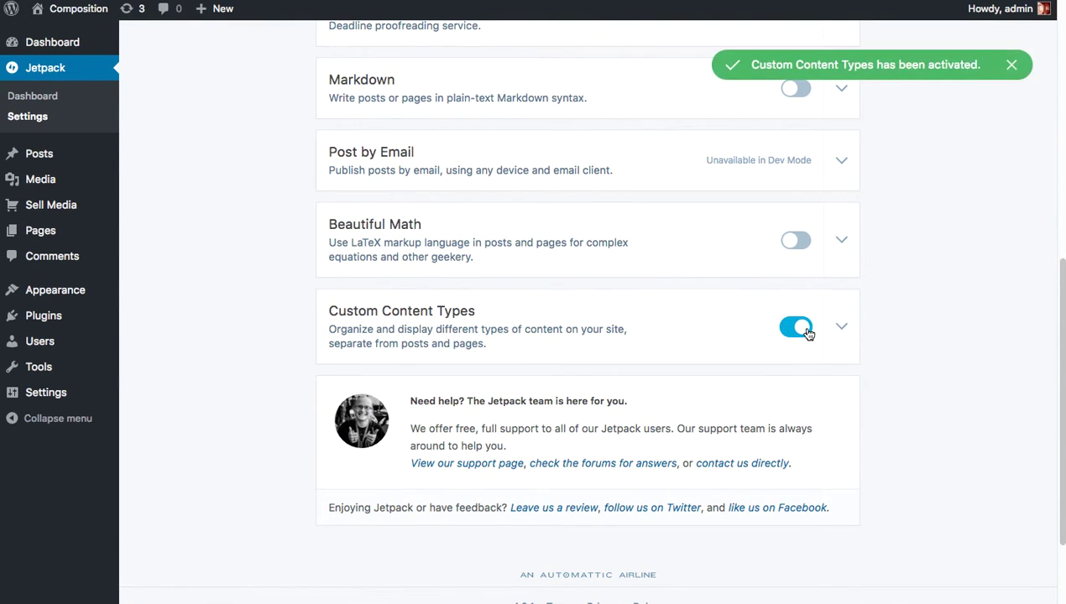
pyautogui.click(839, 330)
pyautogui.scroll(-1, 830, 357)
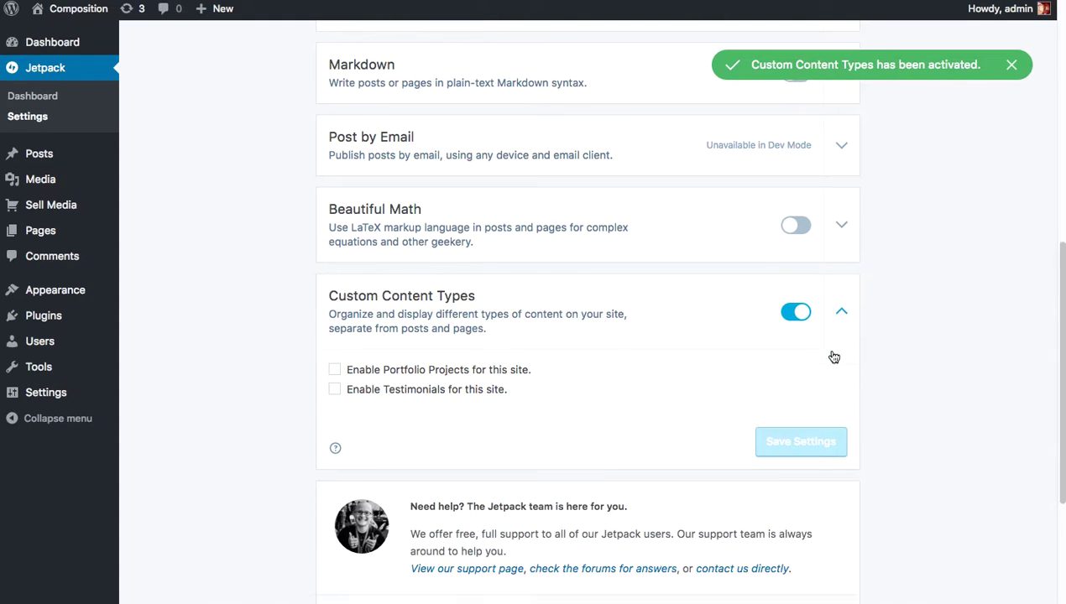
pyautogui.click(334, 336)
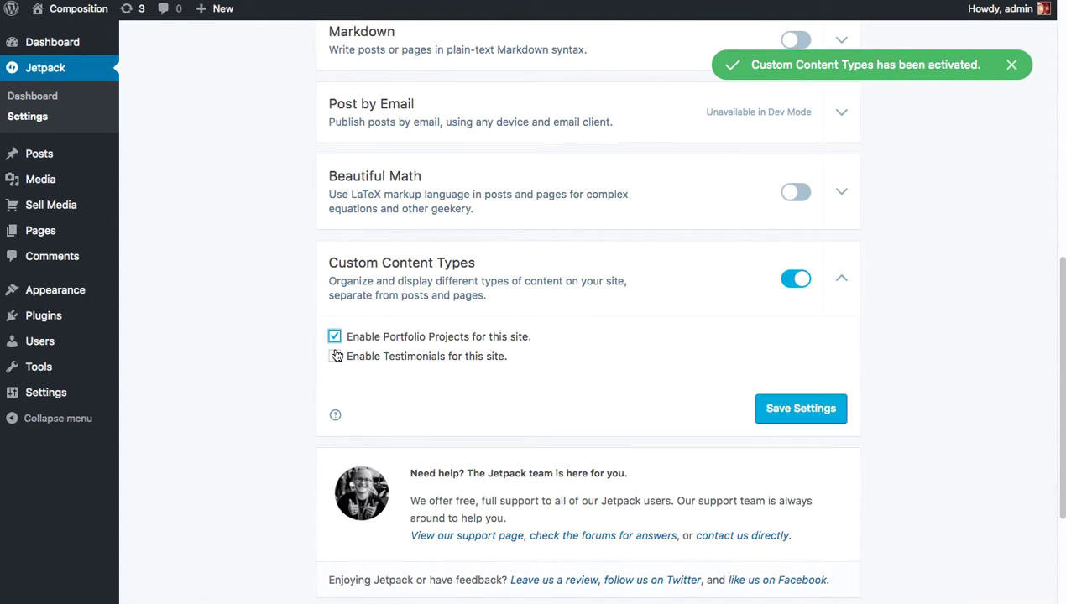
pyautogui.click(335, 357)
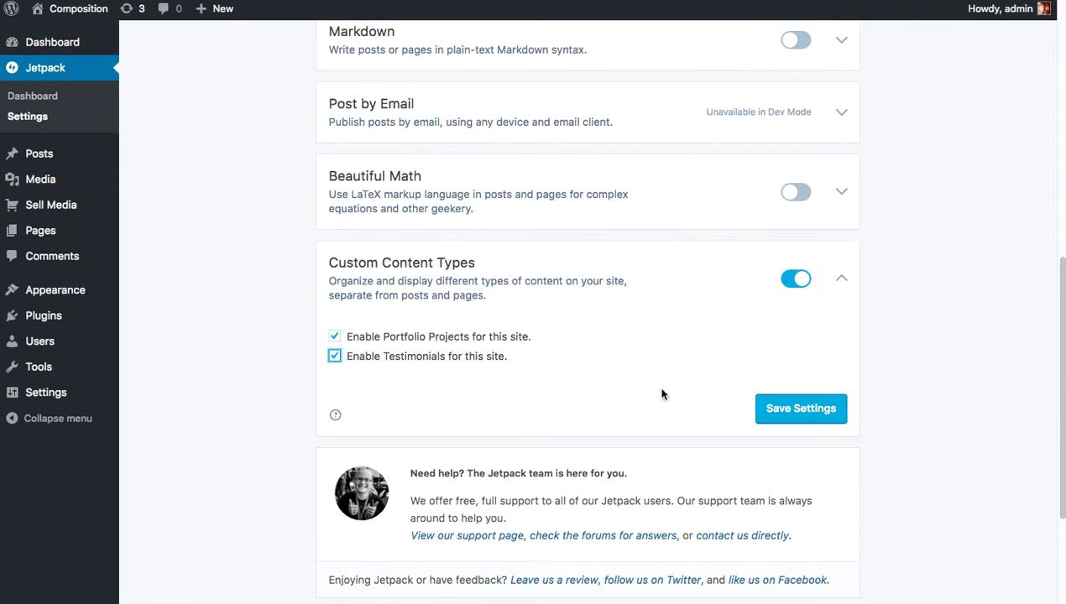
pyautogui.click(807, 416)
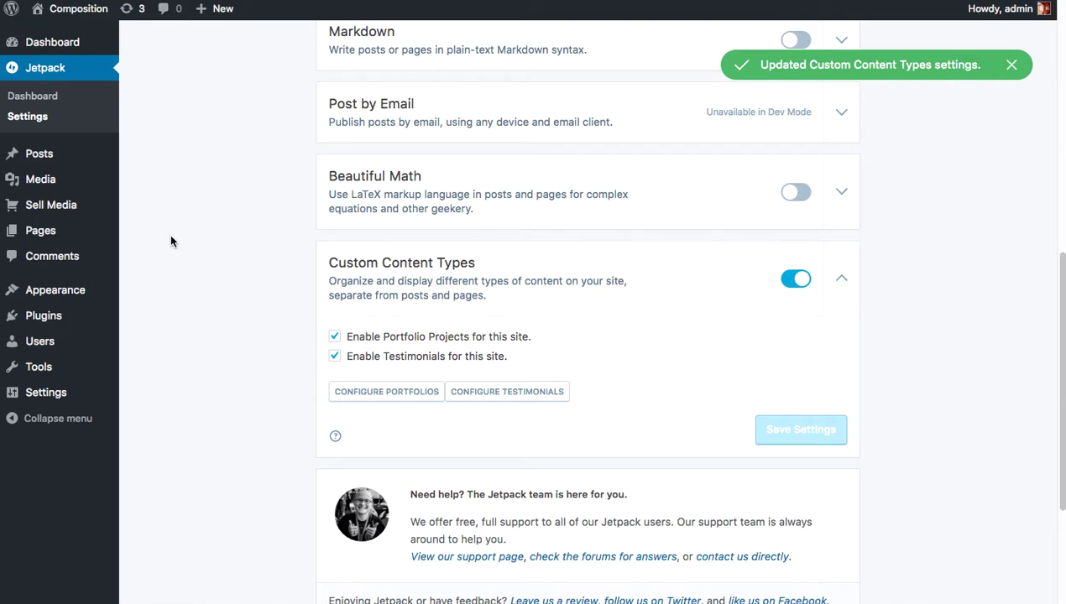
# - Publish a new page titled 'Home' using the Homepage Template
pyautogui.moveTo(59, 240)
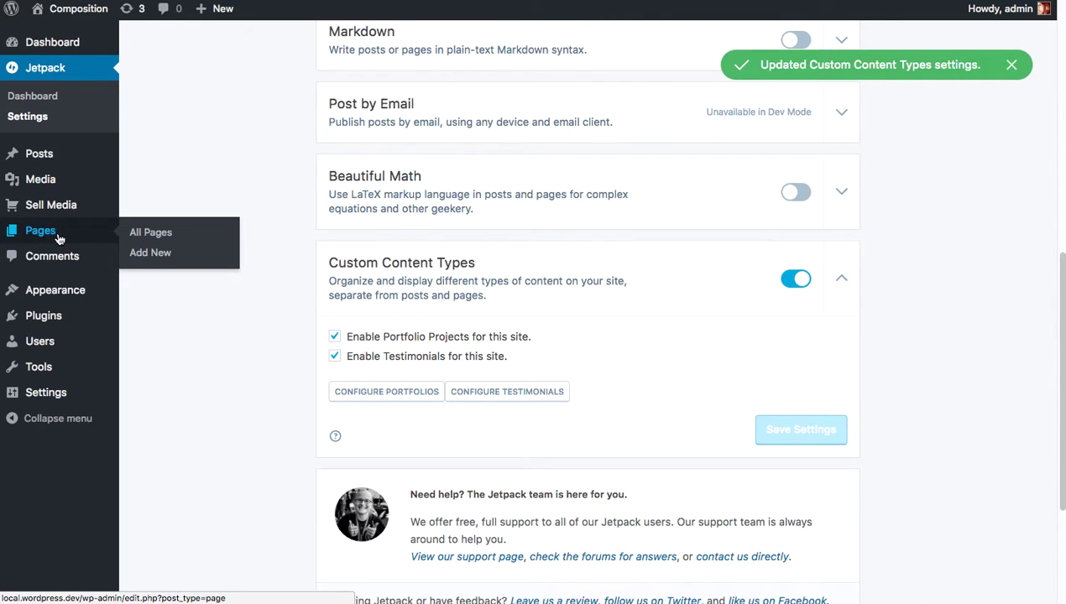
pyautogui.click(167, 254)
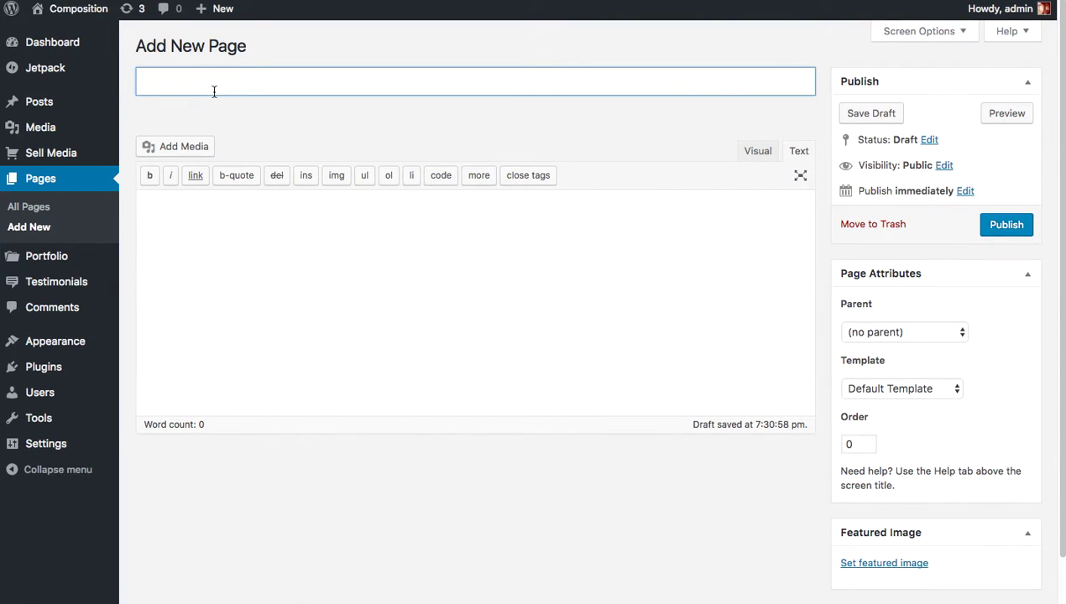
pyautogui.write('Home')
pyautogui.click(905, 391)
pyautogui.click(899, 403)
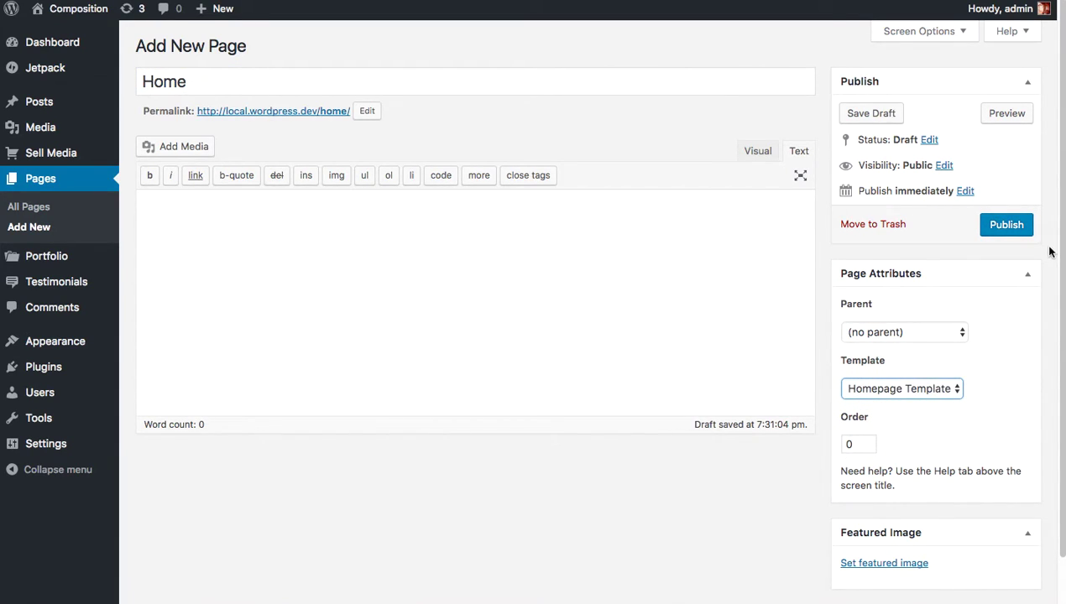
pyautogui.click(1014, 233)
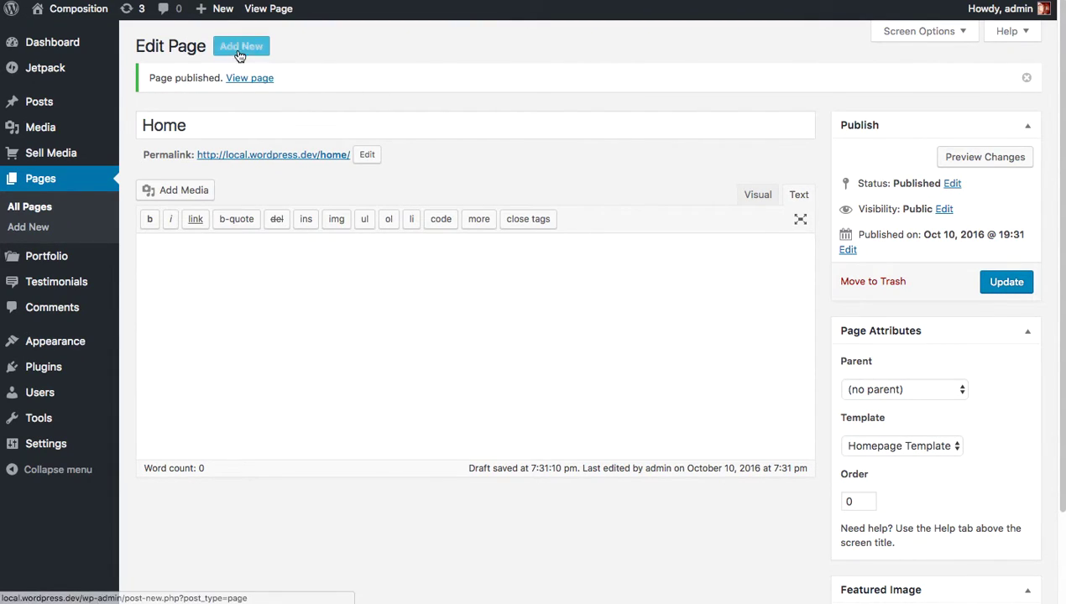
# - Publish a new page titled 'Blog' with the default template
pyautogui.click(241, 49)
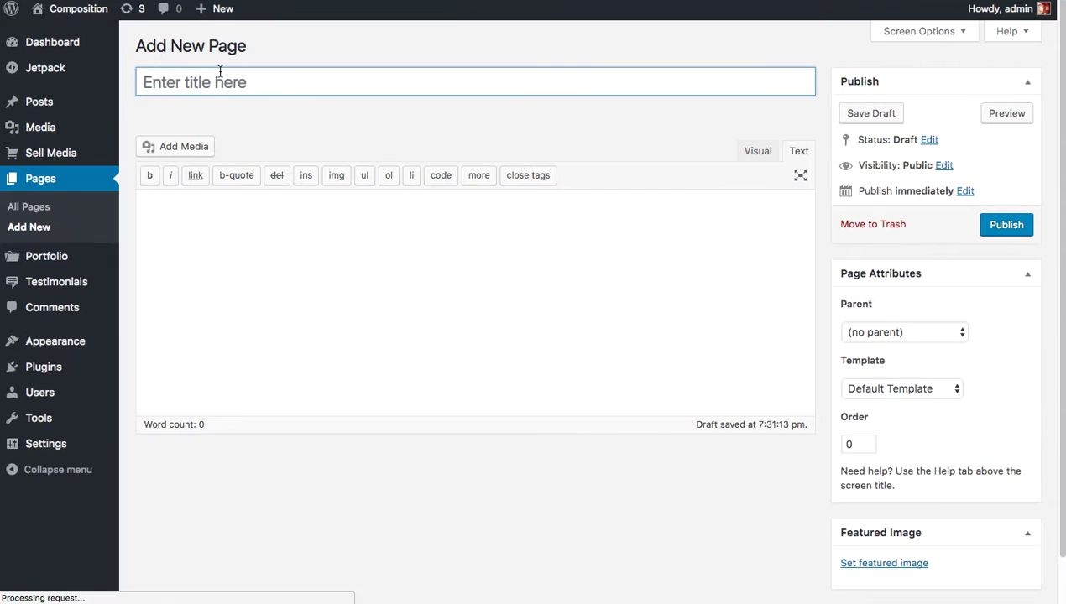
pyautogui.click(225, 77)
pyautogui.write('Blog')
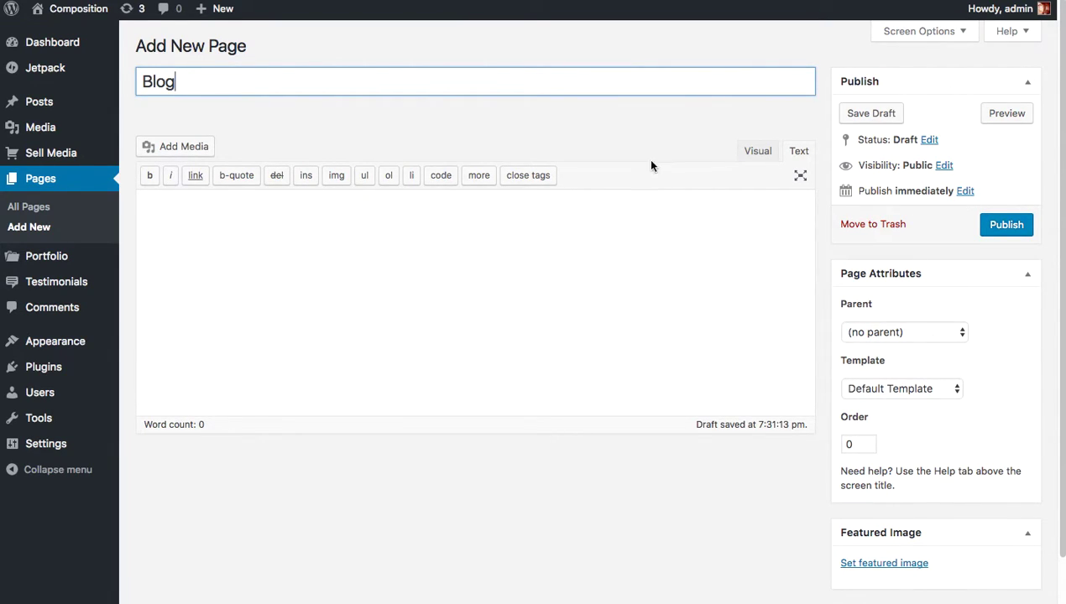
pyautogui.moveTo(28, 110)
pyautogui.click(1011, 235)
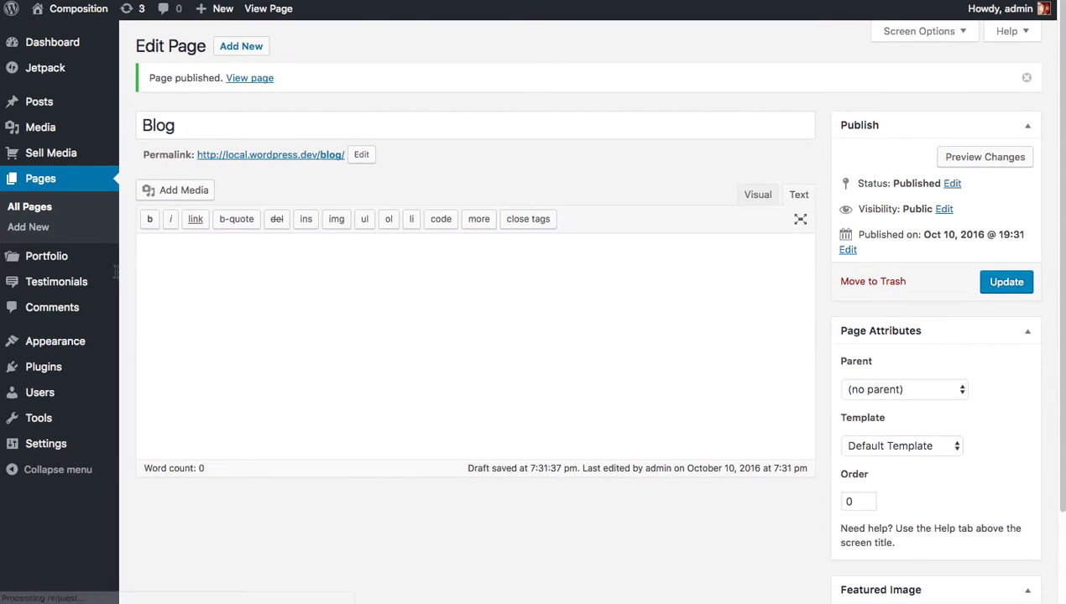
pyautogui.moveTo(128, 289)
pyautogui.scroll(-3, 170, 453)
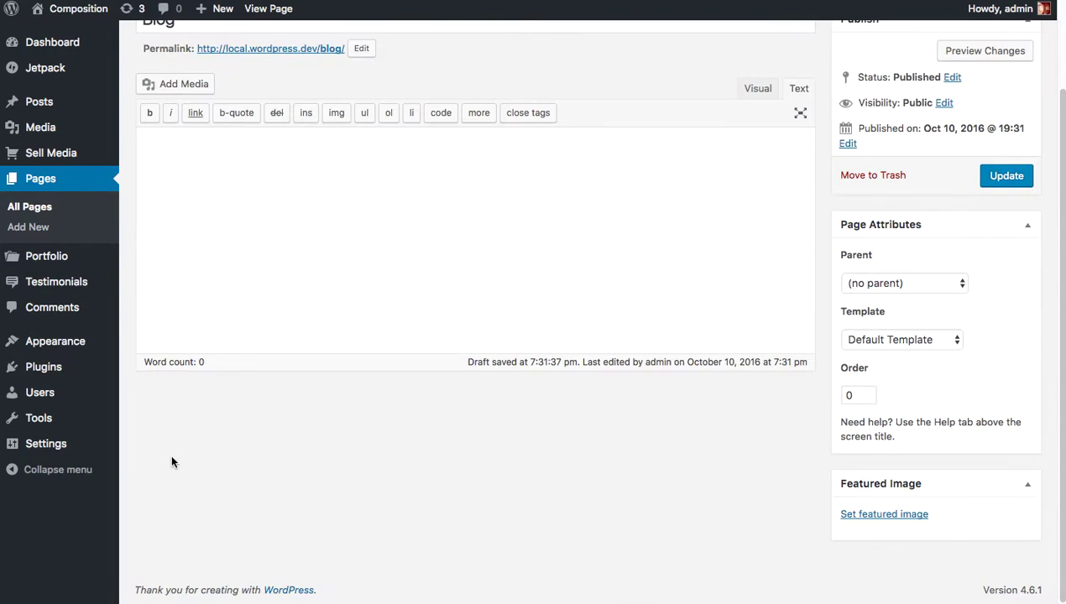
# - In Reading Settings, set a static front page of Home and posts page of Blog, and save
pyautogui.moveTo(71, 447)
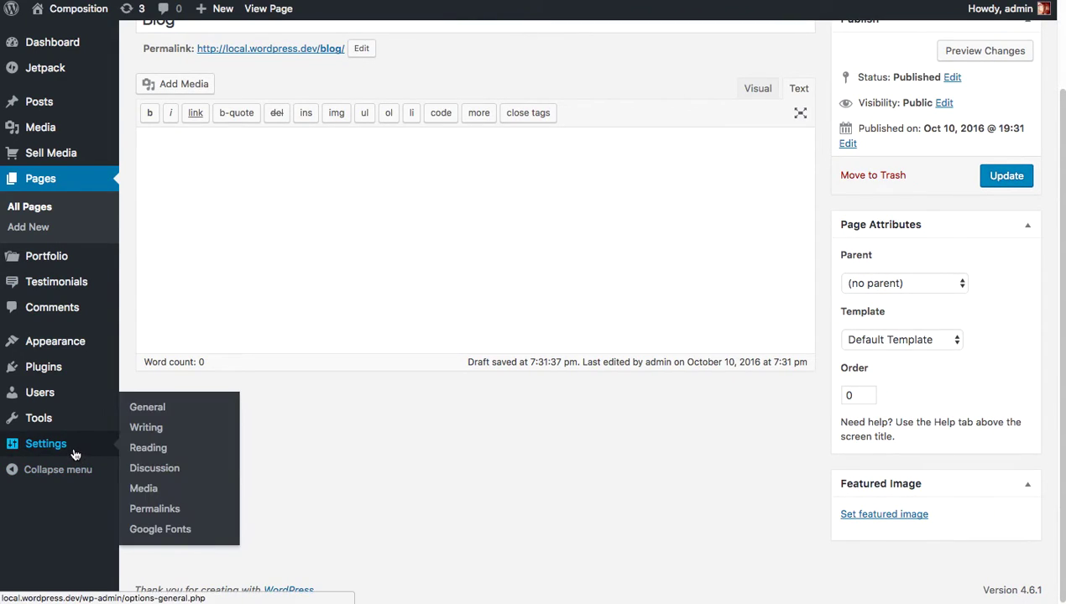
pyautogui.click(149, 449)
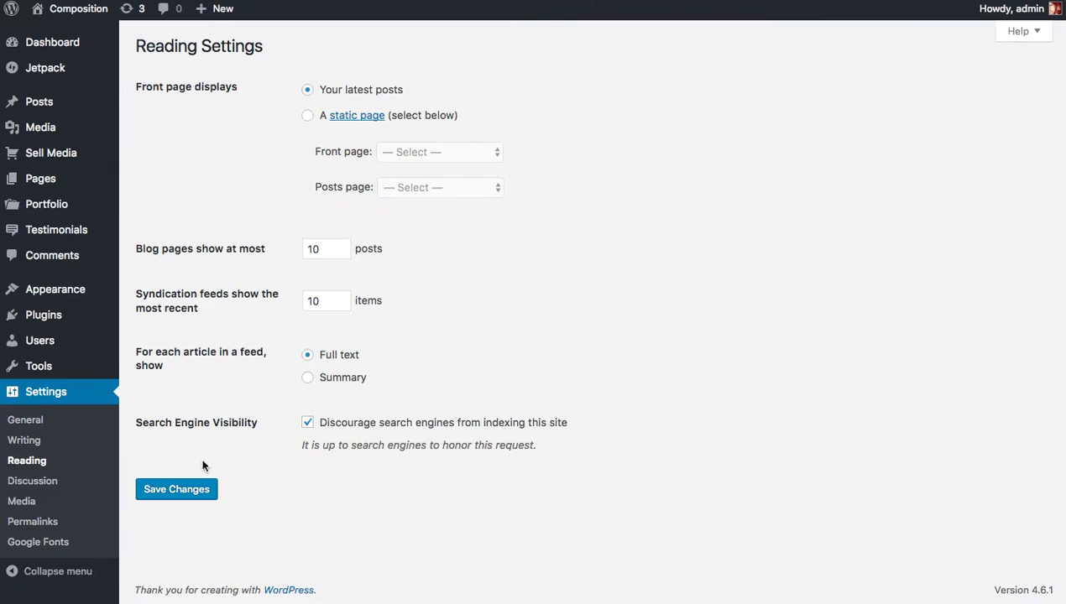
pyautogui.click(309, 117)
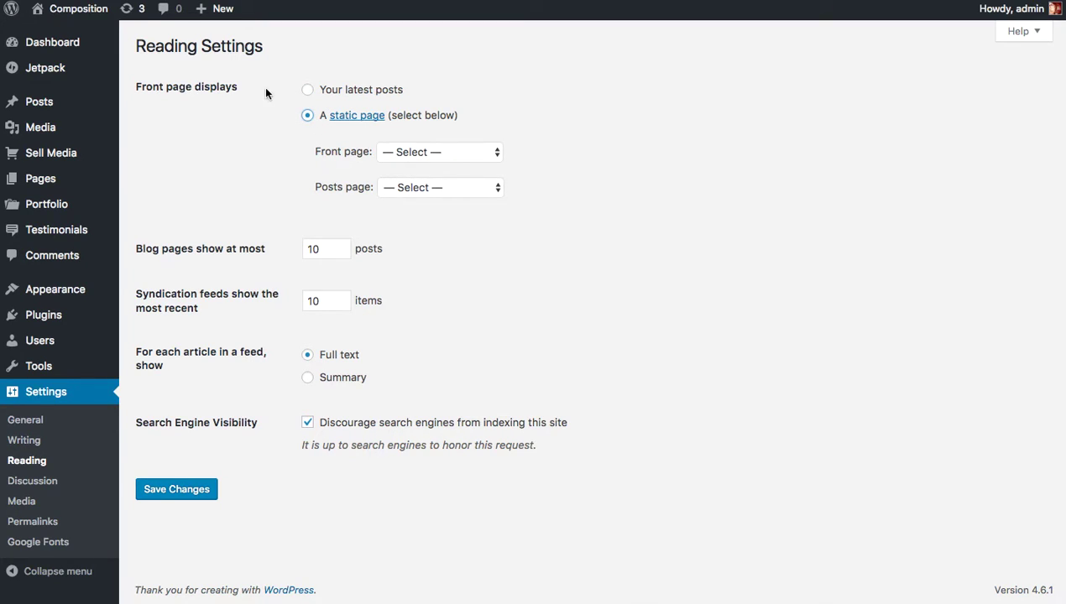
pyautogui.click(440, 152)
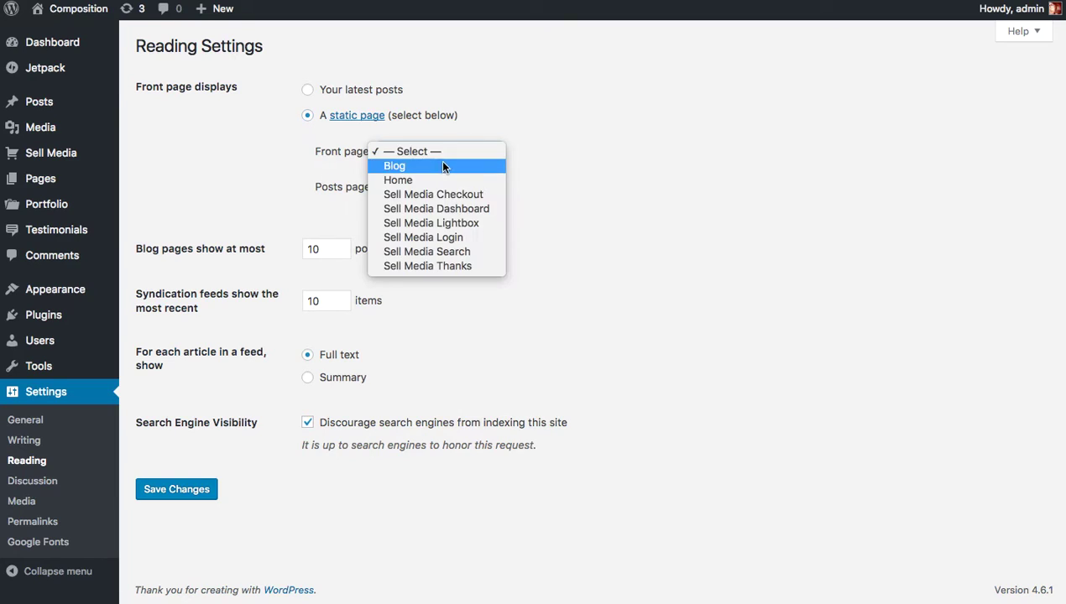
pyautogui.click(435, 177)
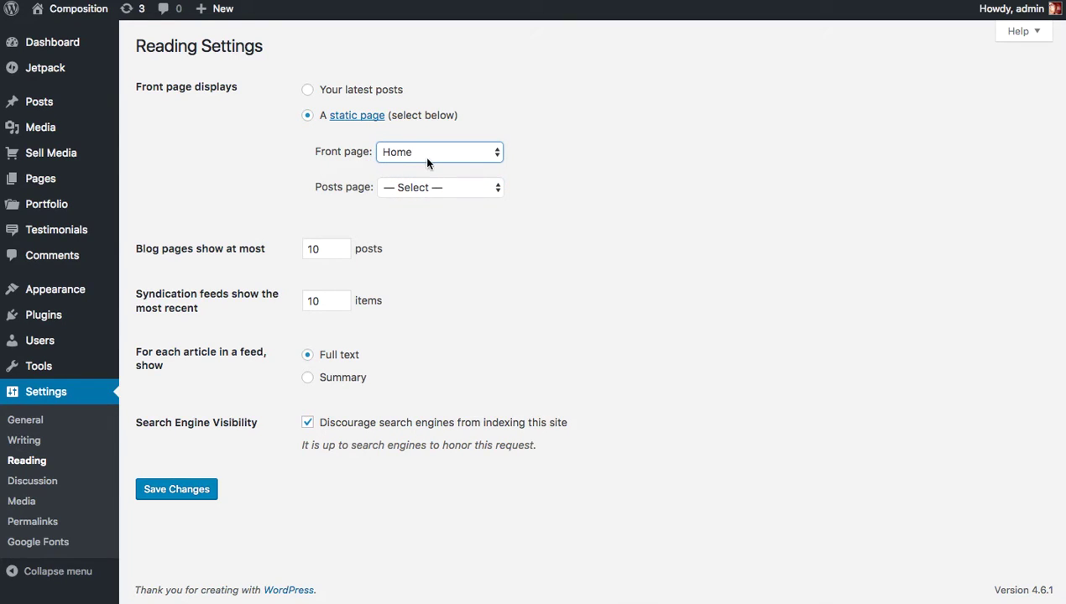
pyautogui.click(408, 187)
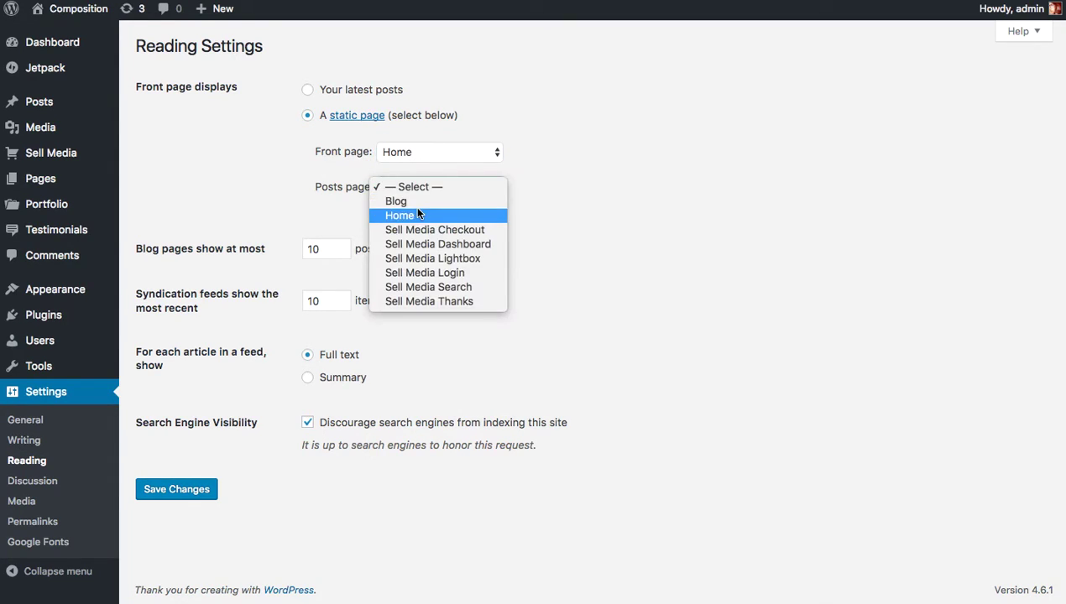
pyautogui.click(416, 200)
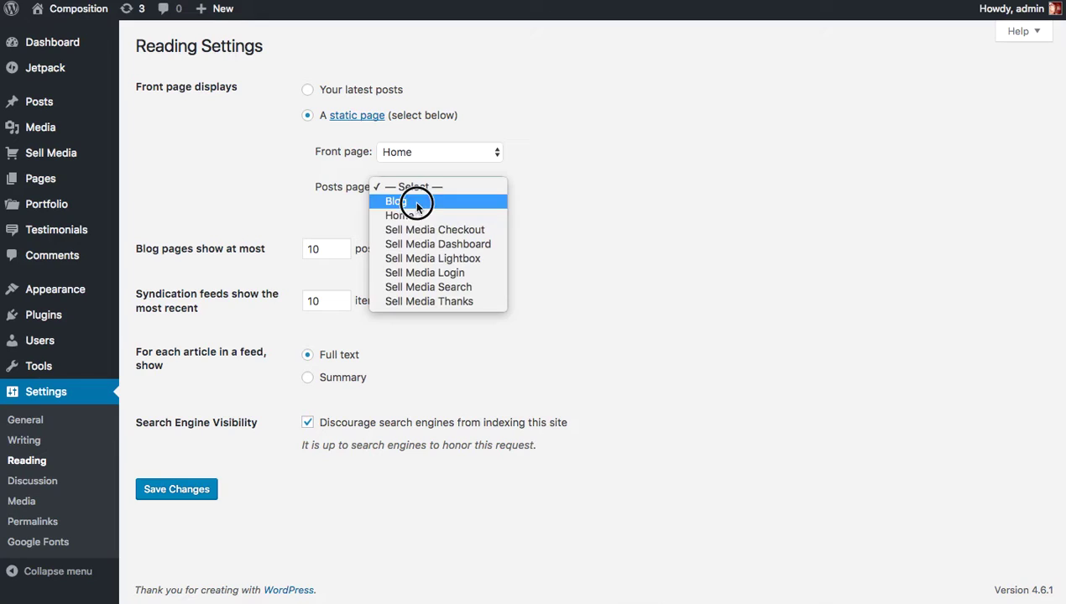
pyautogui.click(181, 489)
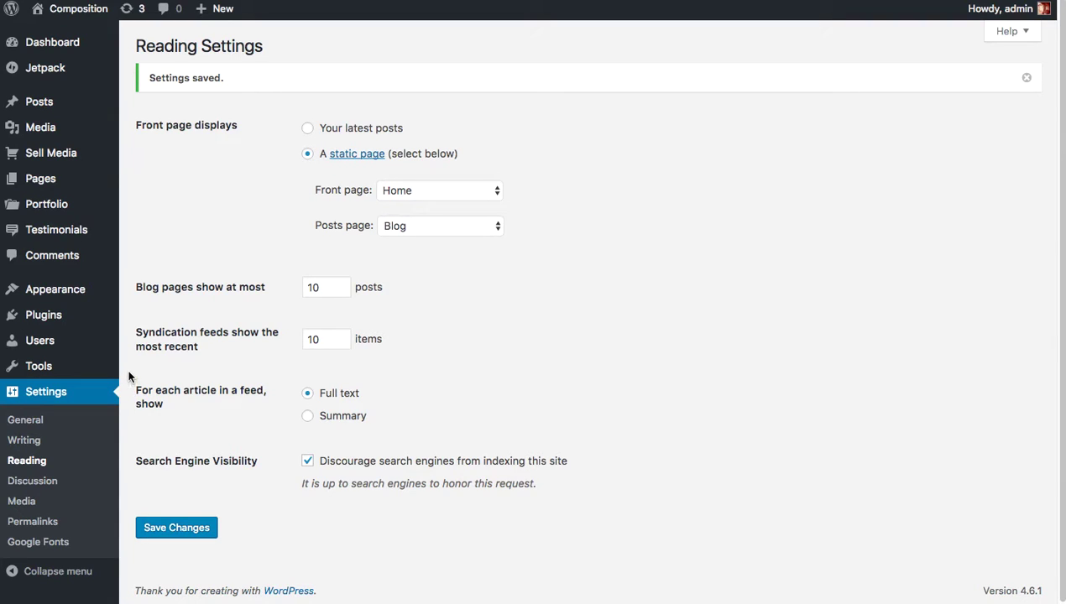
# - Run the WordPress importer and choose composition-portfolio.xml as the file to upload
pyautogui.moveTo(74, 368)
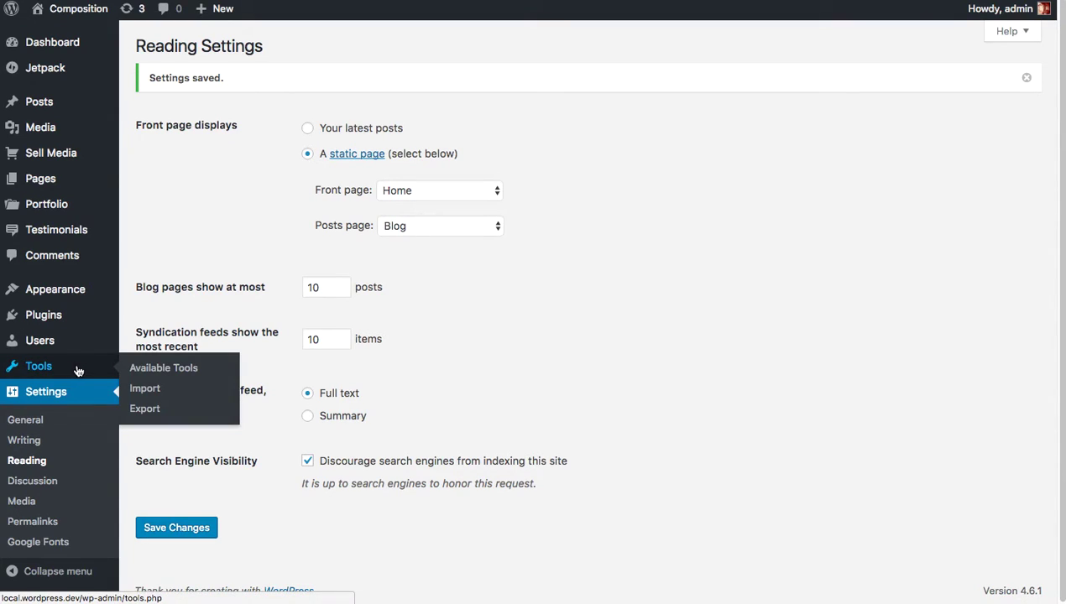
pyautogui.click(163, 392)
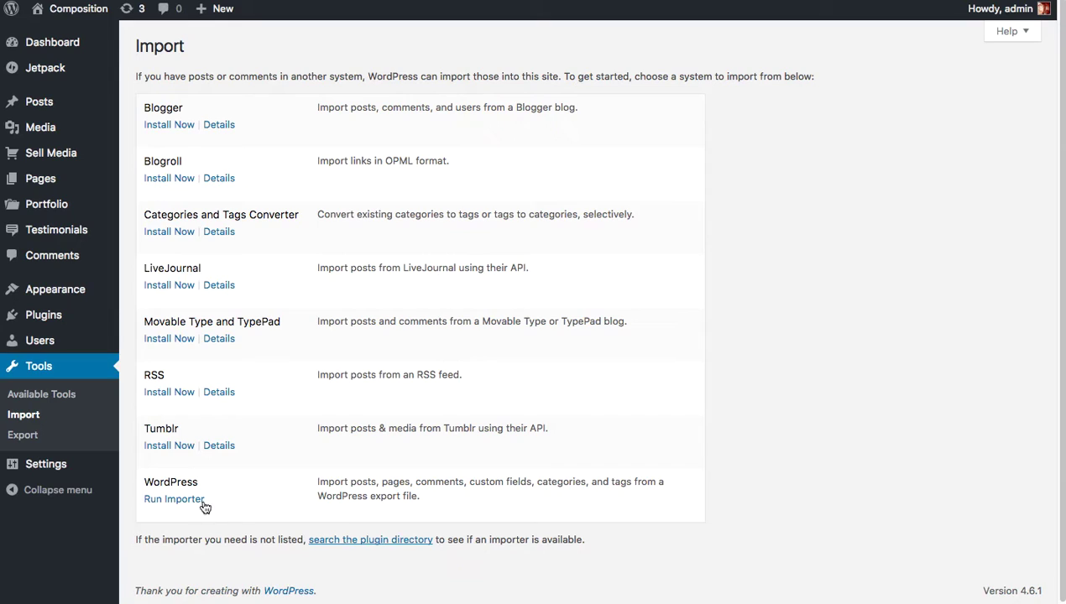
pyautogui.click(201, 503)
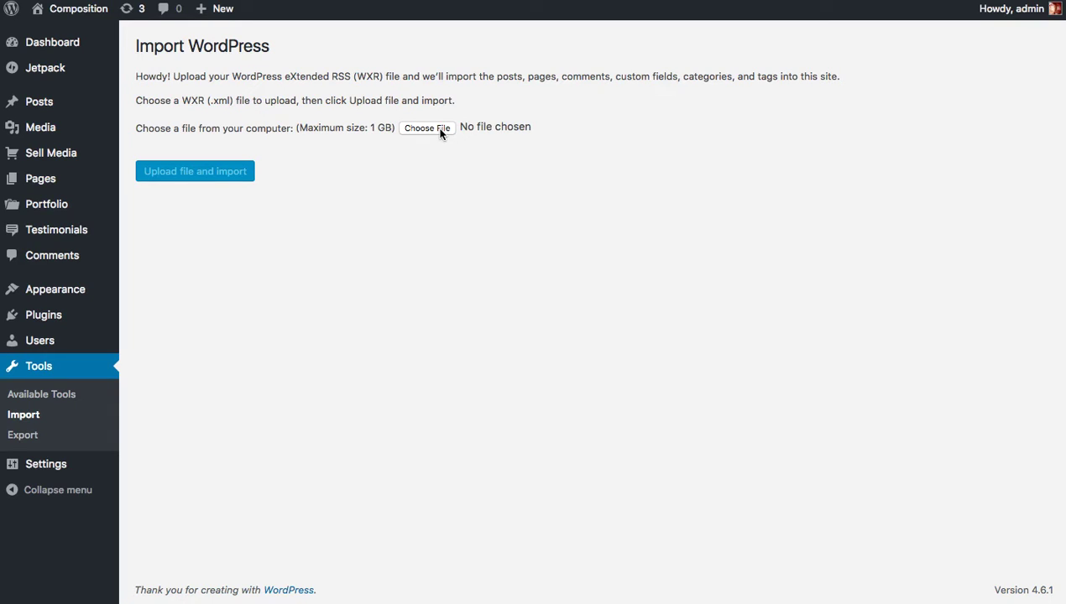
pyautogui.click(441, 131)
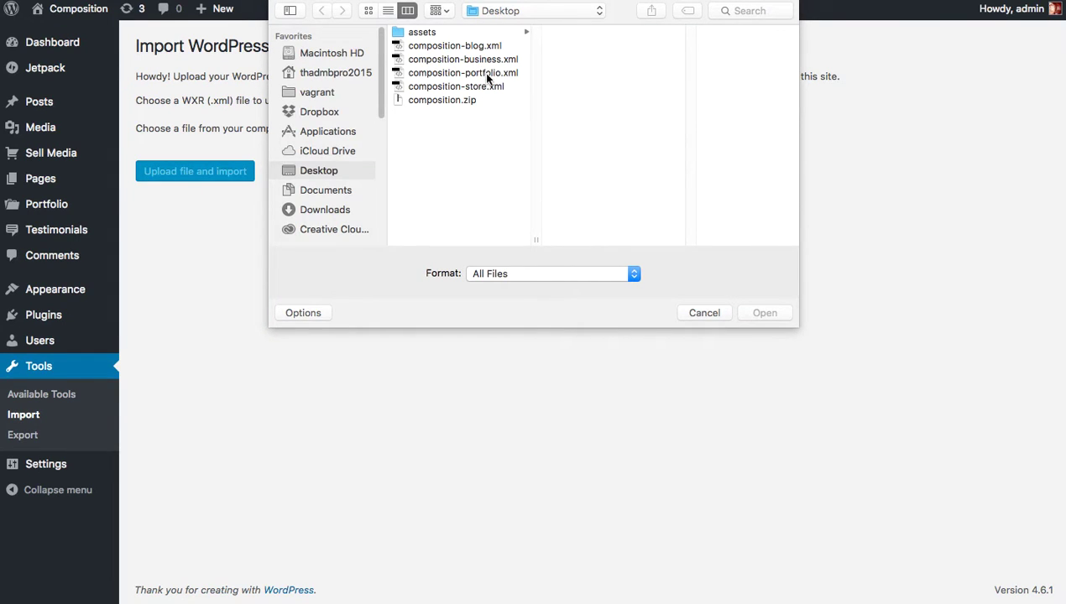
pyautogui.click(488, 76)
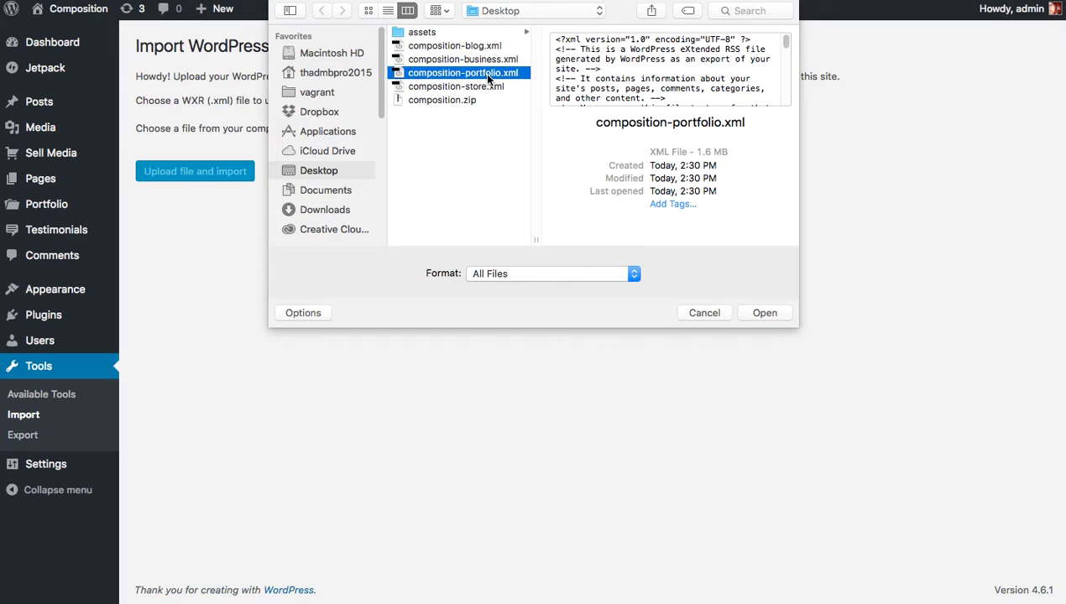
pyautogui.click(774, 313)
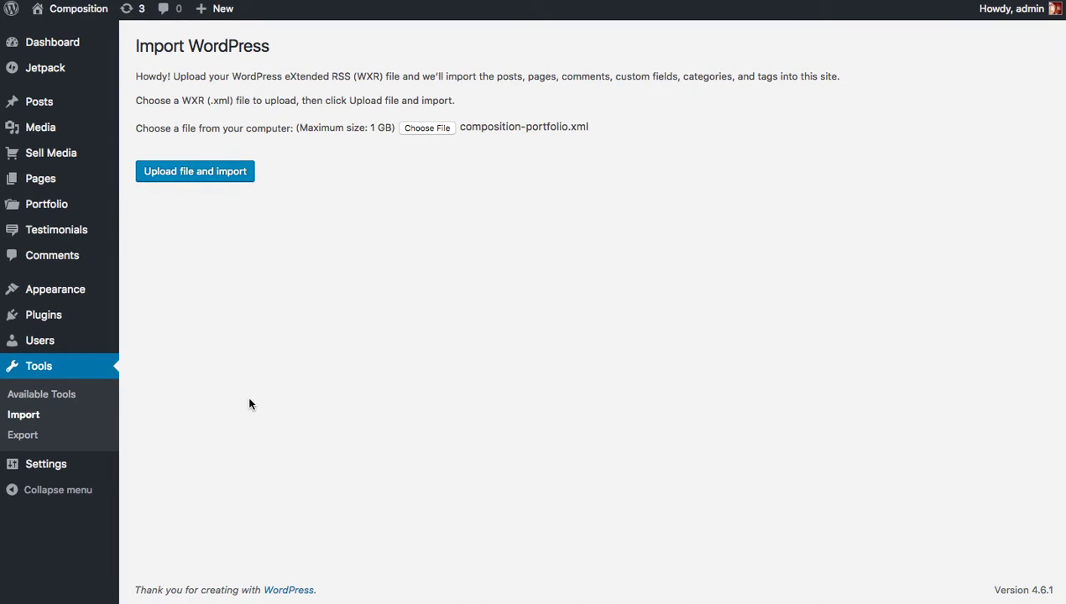
# - Upload composition-portfolio.xml and import it with file attachments downloaded
pyautogui.click(203, 178)
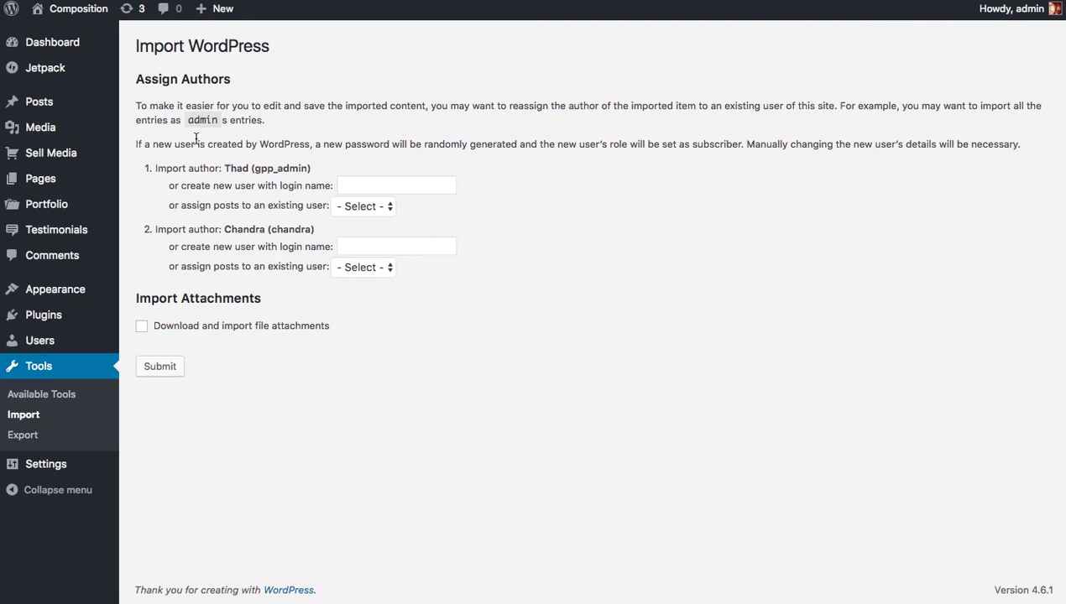
pyautogui.click(142, 327)
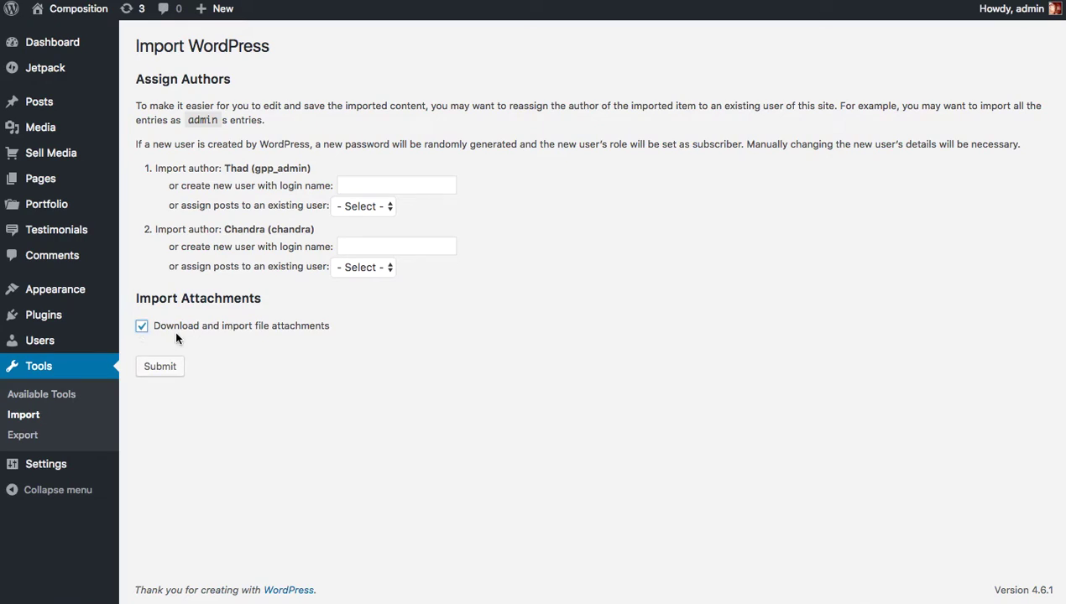
pyautogui.click(156, 374)
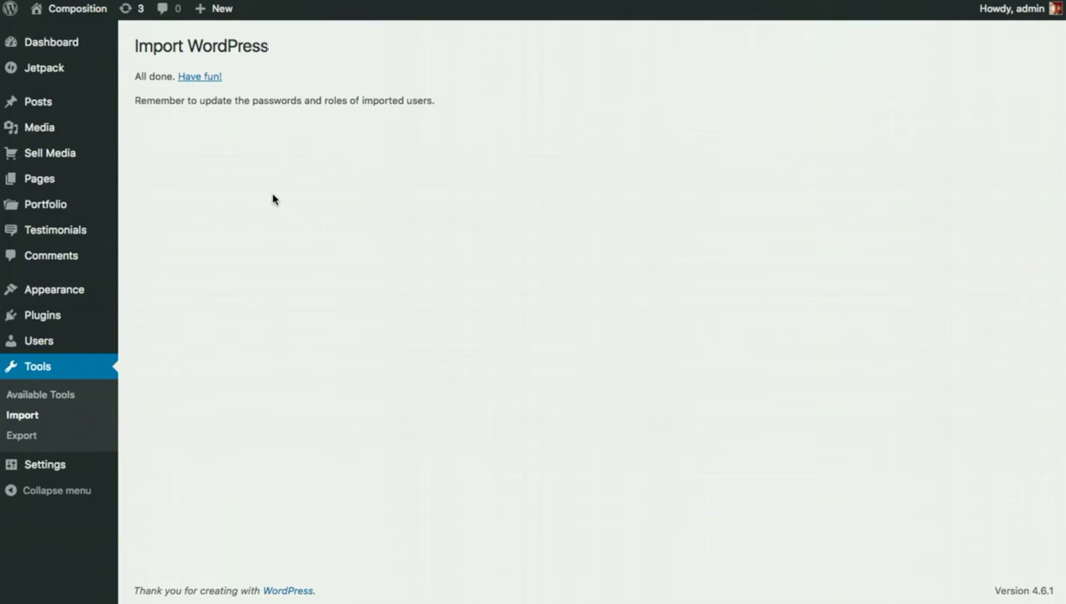
# - Review the imported portfolio projects and posts lists
pyautogui.moveTo(101, 153)
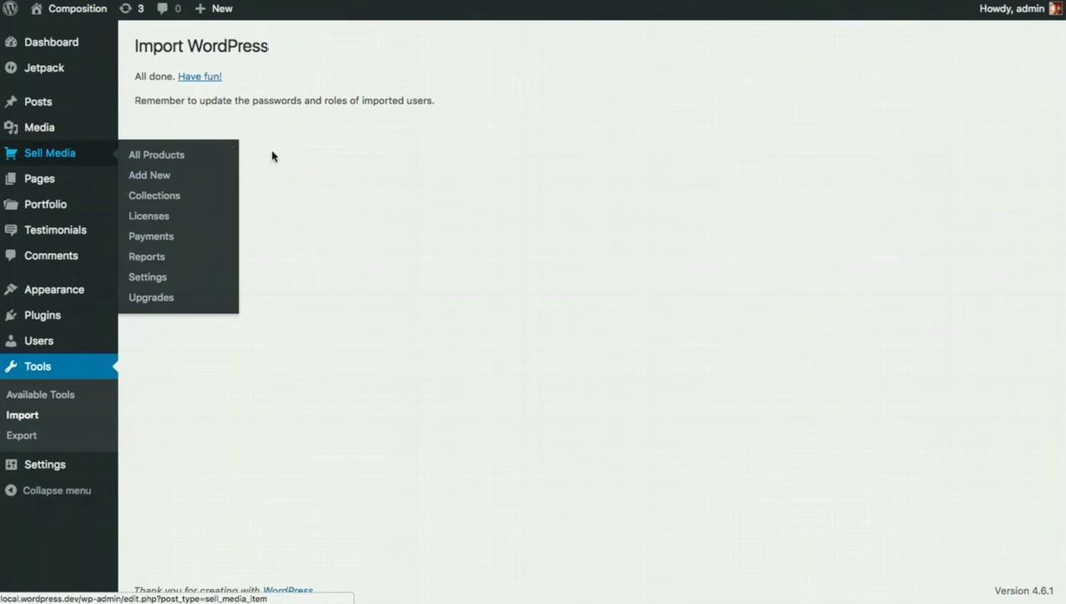
pyautogui.click(39, 212)
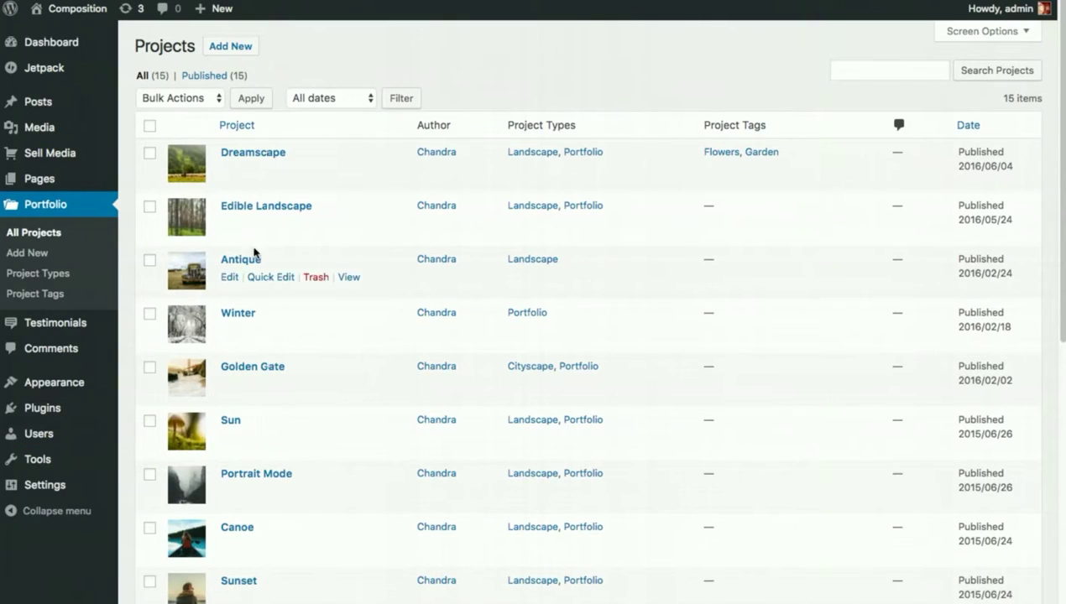
pyautogui.scroll(-5, 255, 253)
pyautogui.scroll(3, 255, 255)
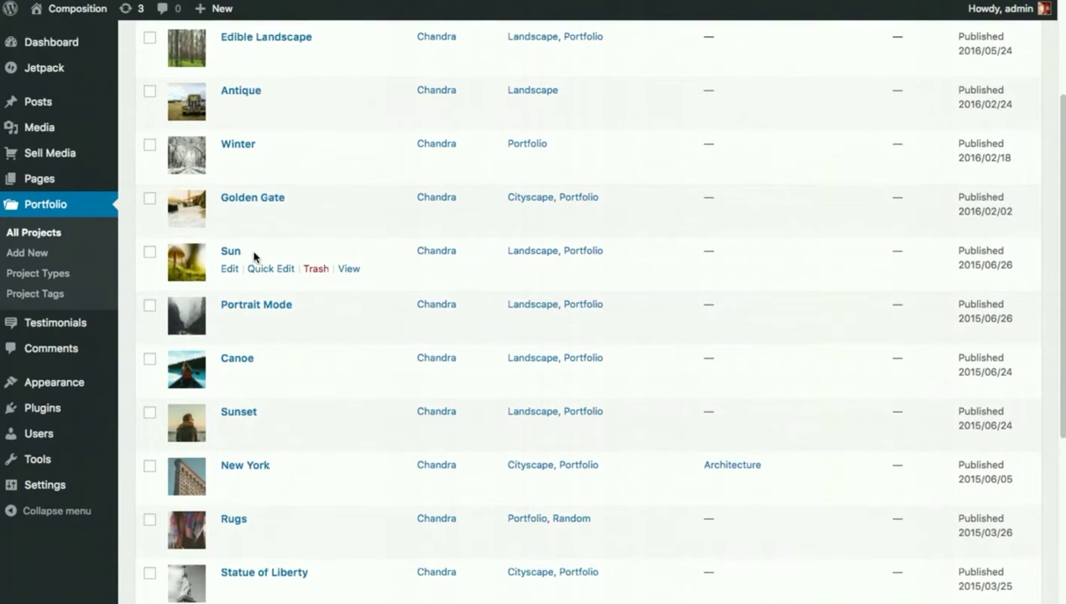
pyautogui.click(51, 107)
pyautogui.scroll(-5, 269, 348)
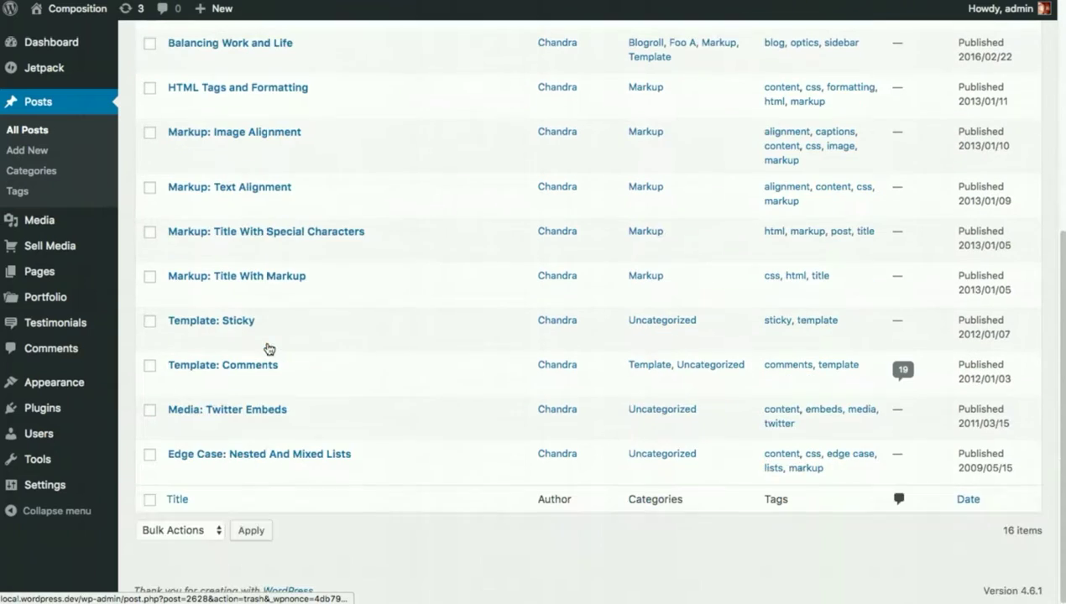
pyautogui.scroll(3, 269, 348)
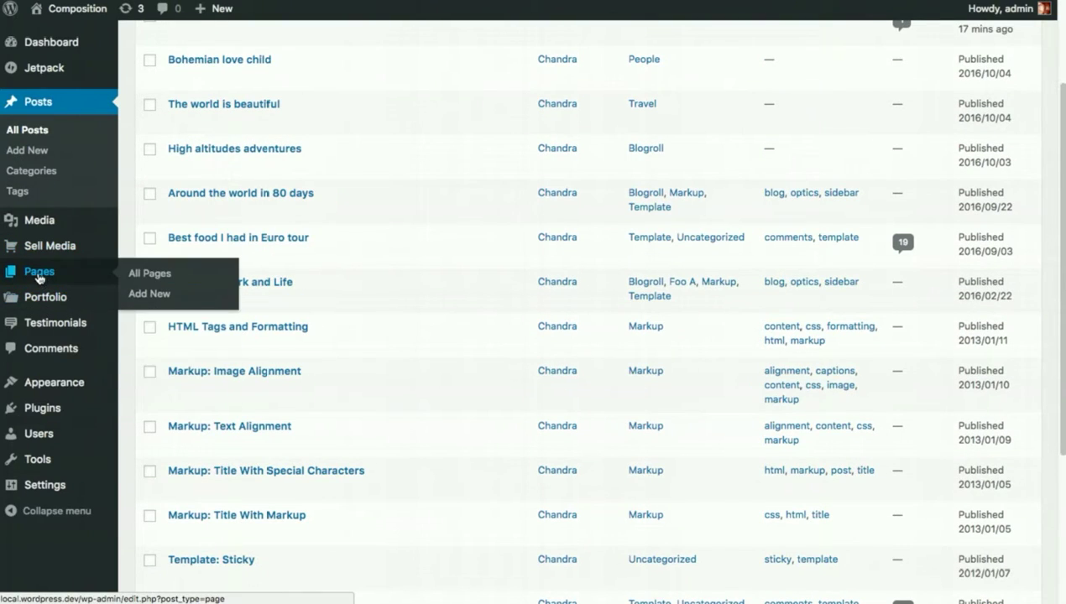
# - Review the imported pages and the images in the Media Library
pyautogui.click(39, 275)
pyautogui.scroll(-5, 373, 367)
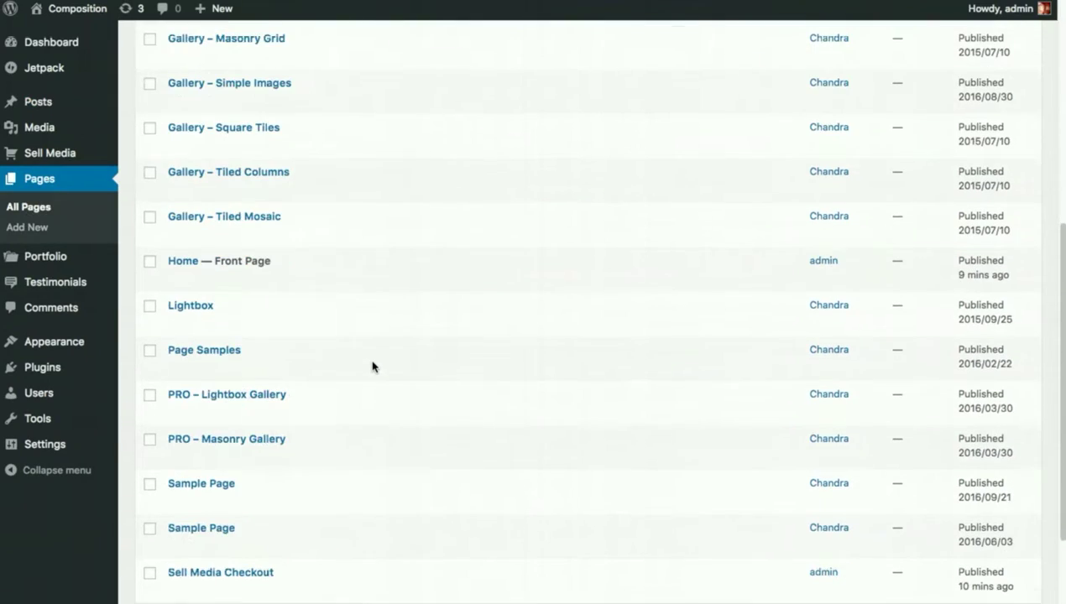
pyautogui.scroll(5, 373, 367)
pyautogui.click(52, 134)
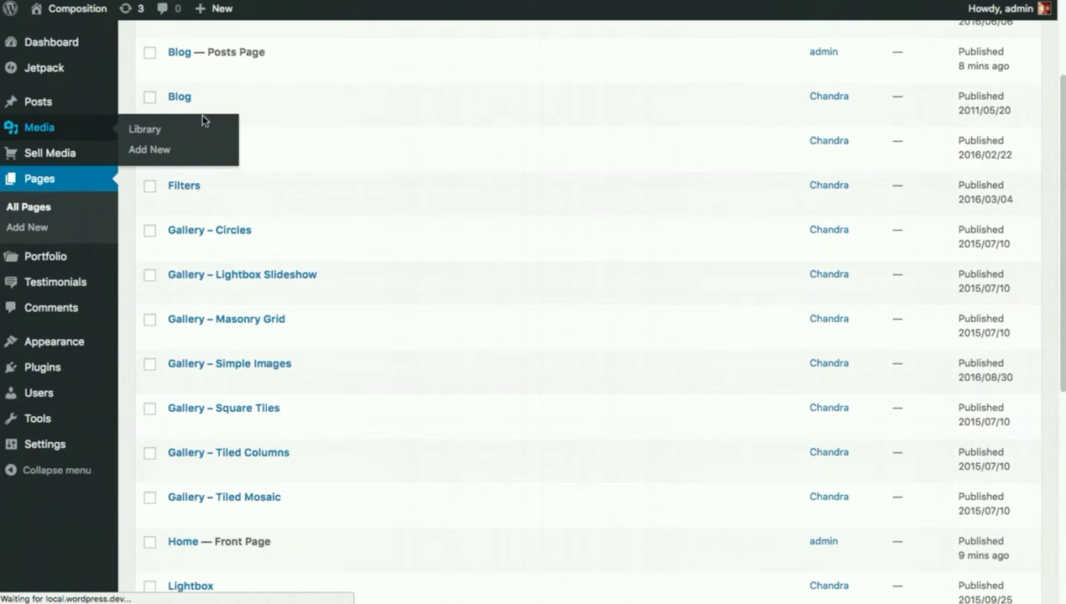
pyautogui.scroll(-5, 473, 329)
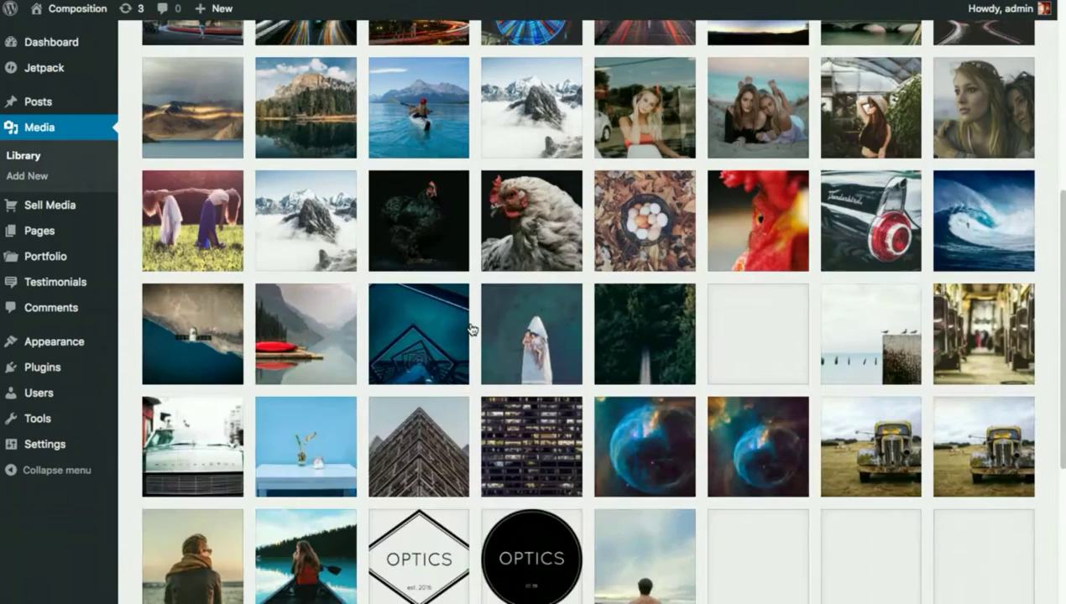
pyautogui.scroll(5, 473, 329)
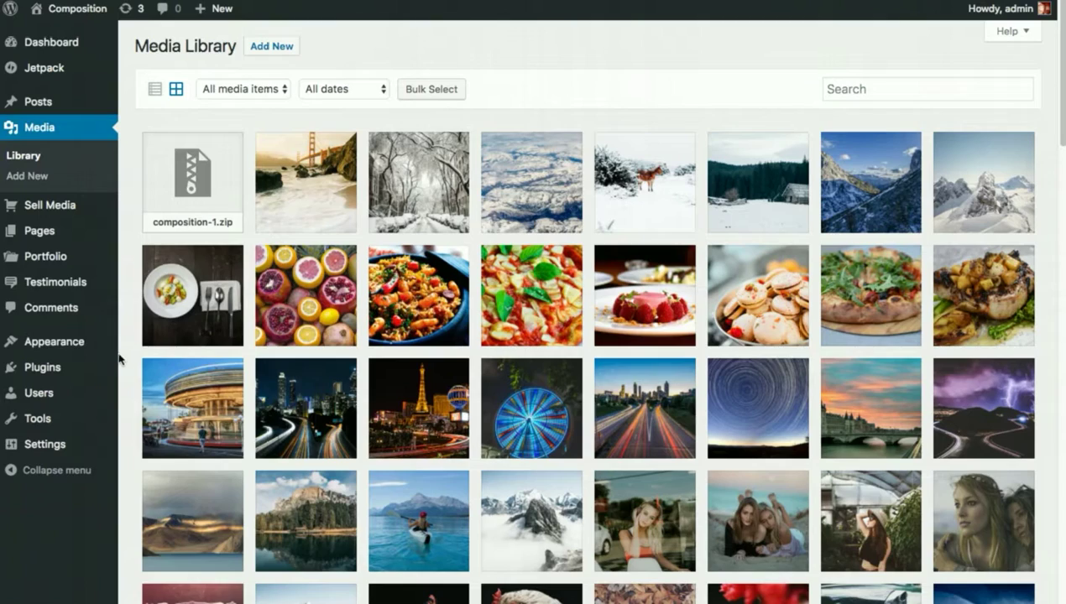
pyautogui.moveTo(60, 344)
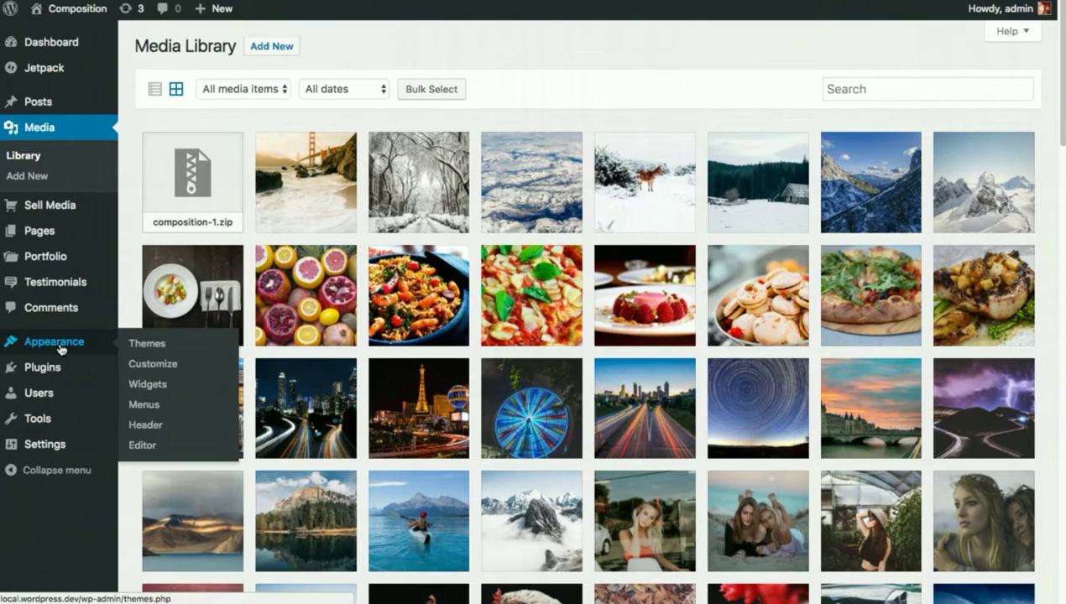
pyautogui.click(152, 365)
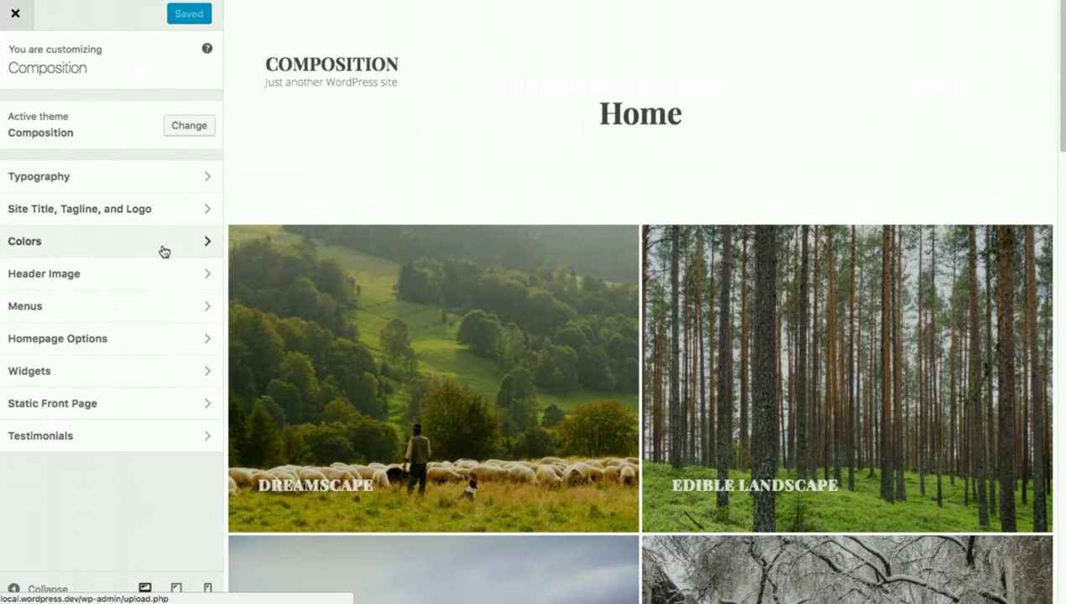
pyautogui.click(181, 183)
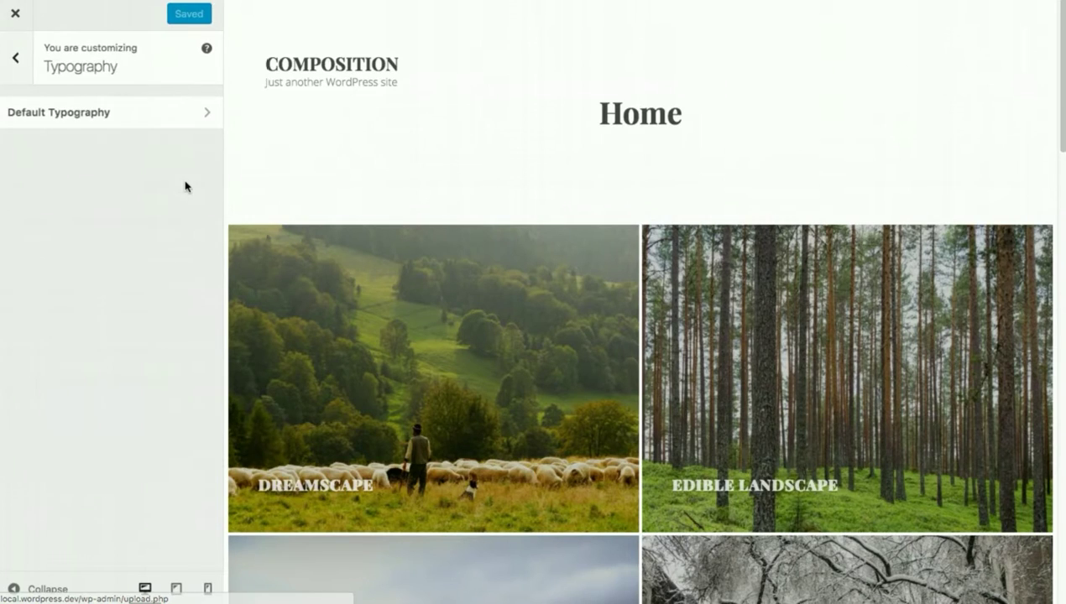
pyautogui.click(108, 123)
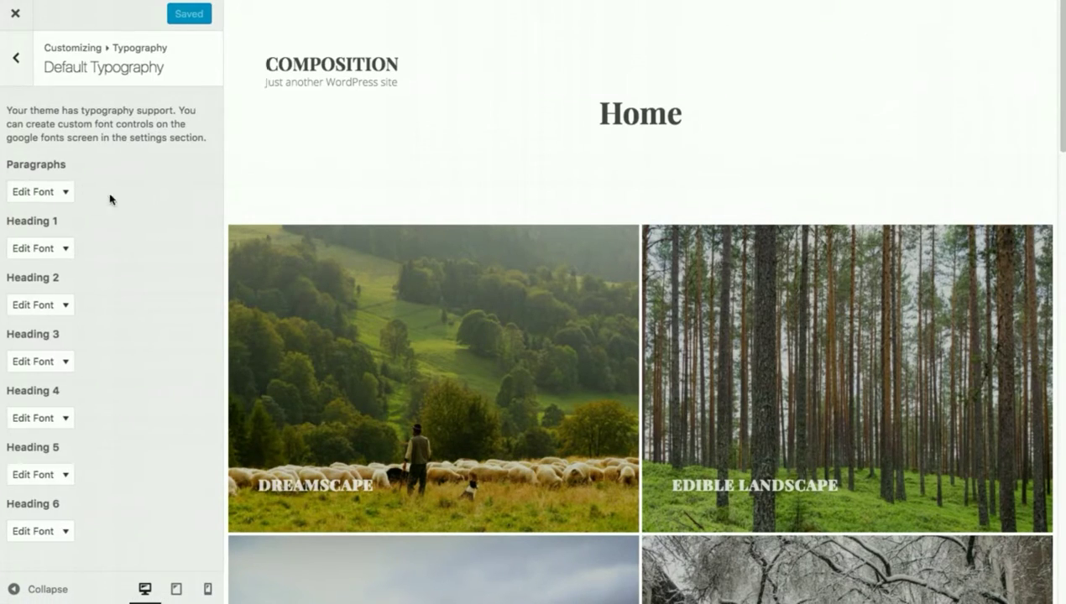
pyautogui.click(17, 59)
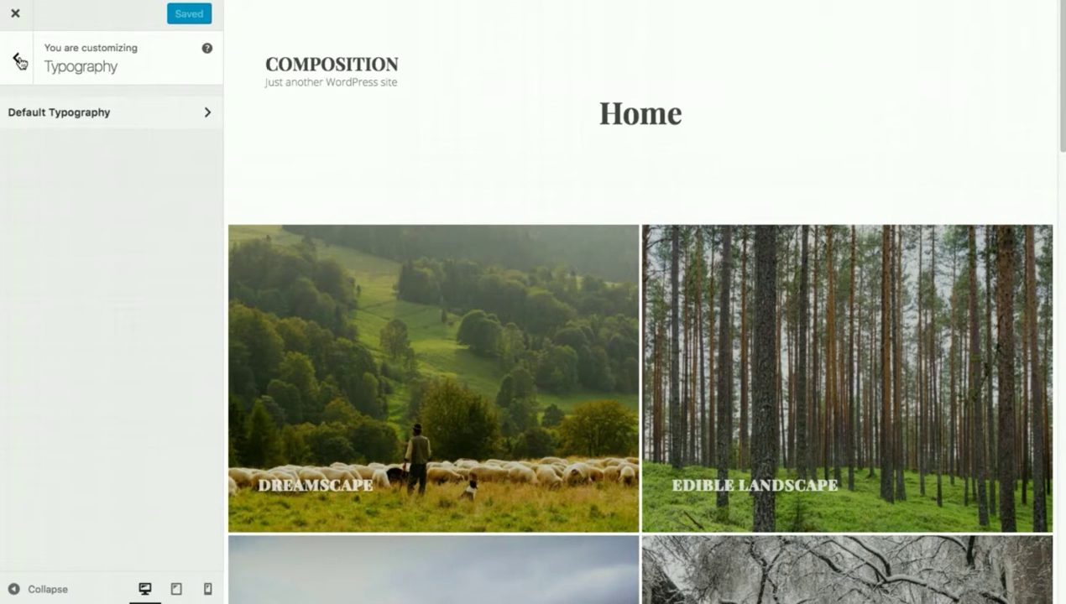
pyautogui.click(18, 61)
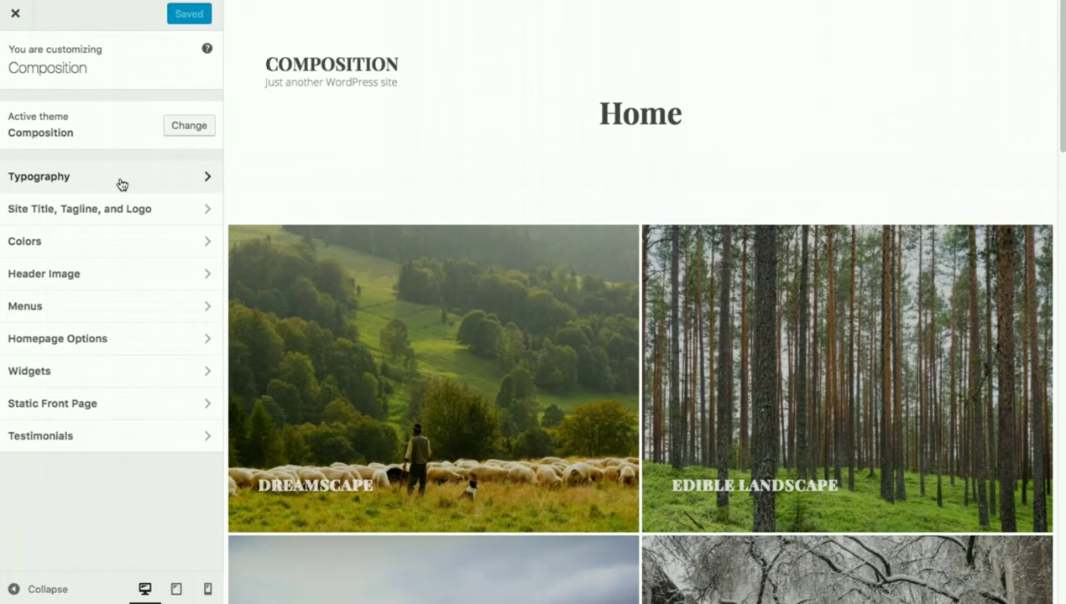
# - Change the Header Text Color in the Customizer's Colors section to #0a0a0a
pyautogui.click(157, 210)
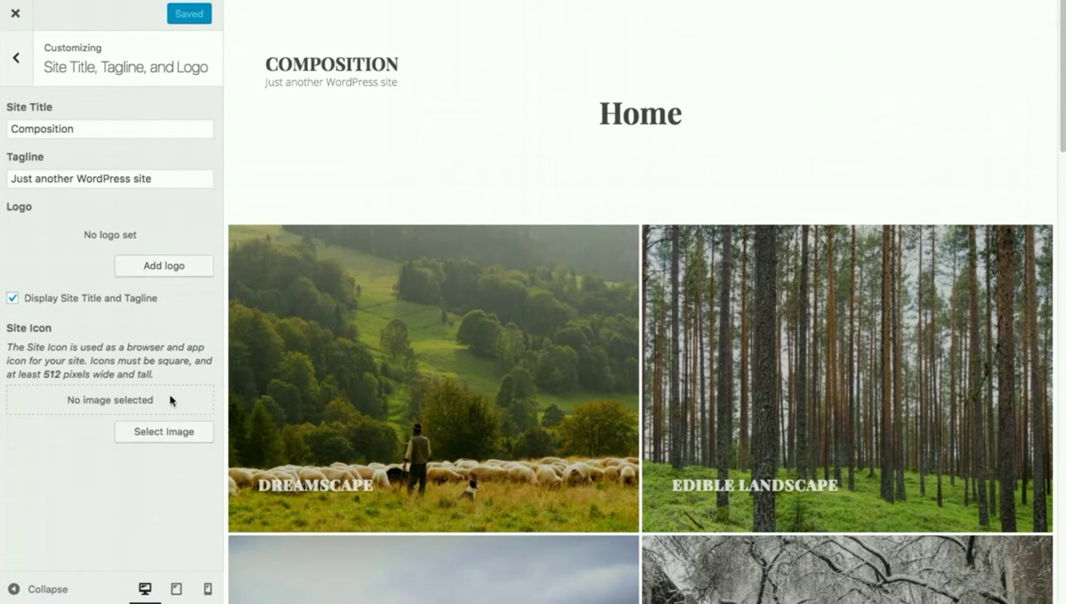
pyautogui.click(17, 59)
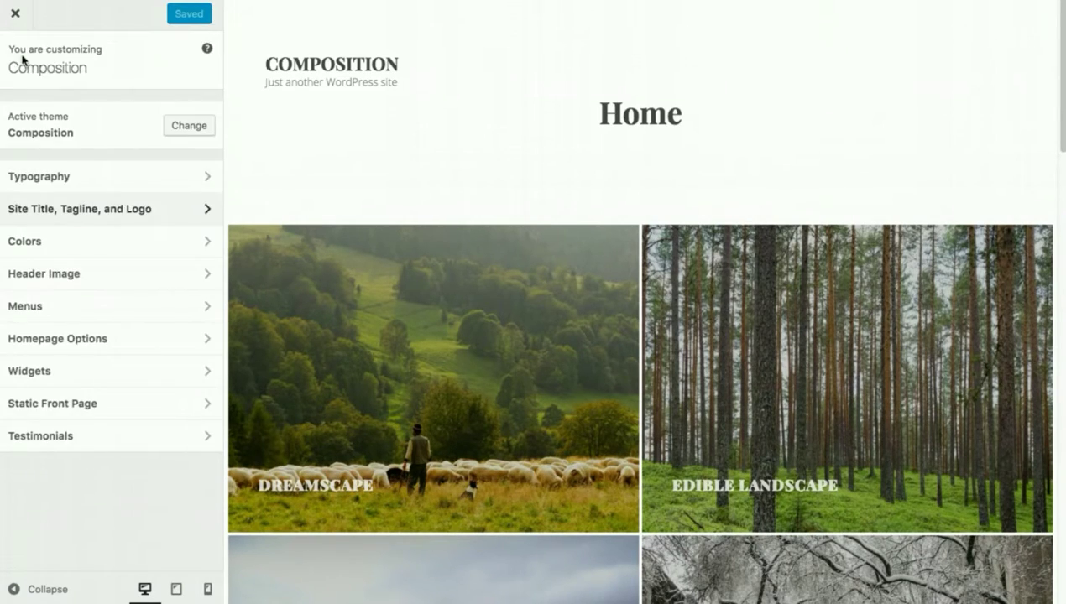
pyautogui.click(111, 250)
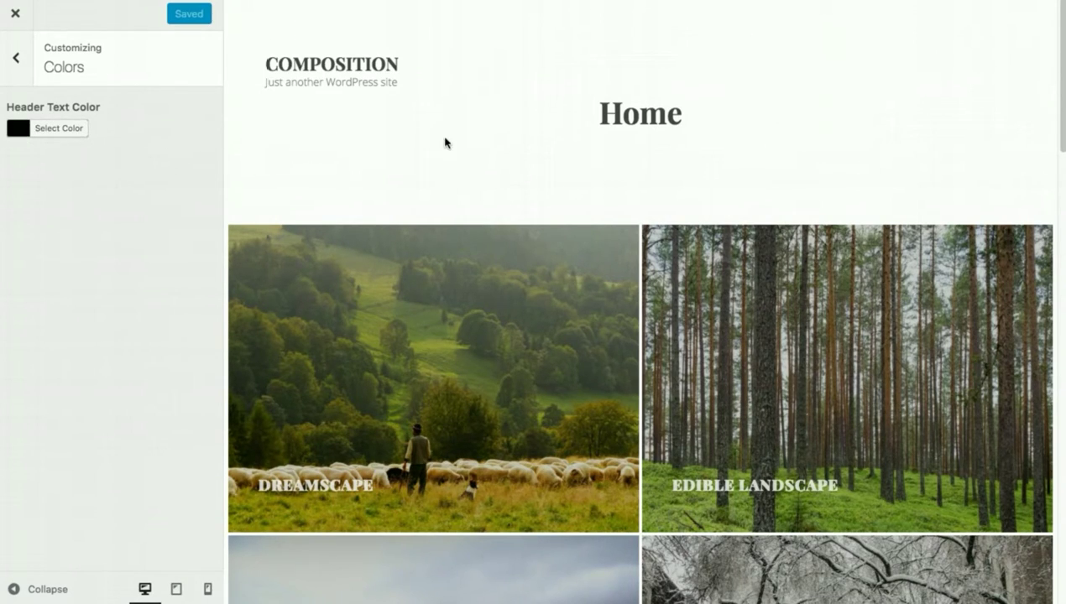
pyautogui.click(20, 132)
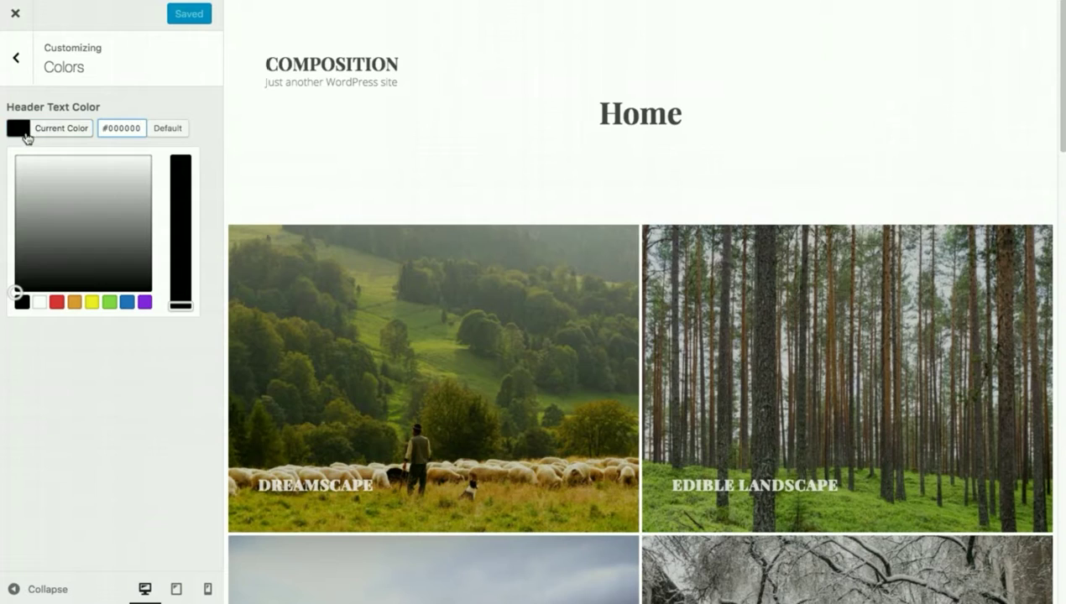
pyautogui.moveTo(74, 221); pyautogui.dragTo(13, 285)
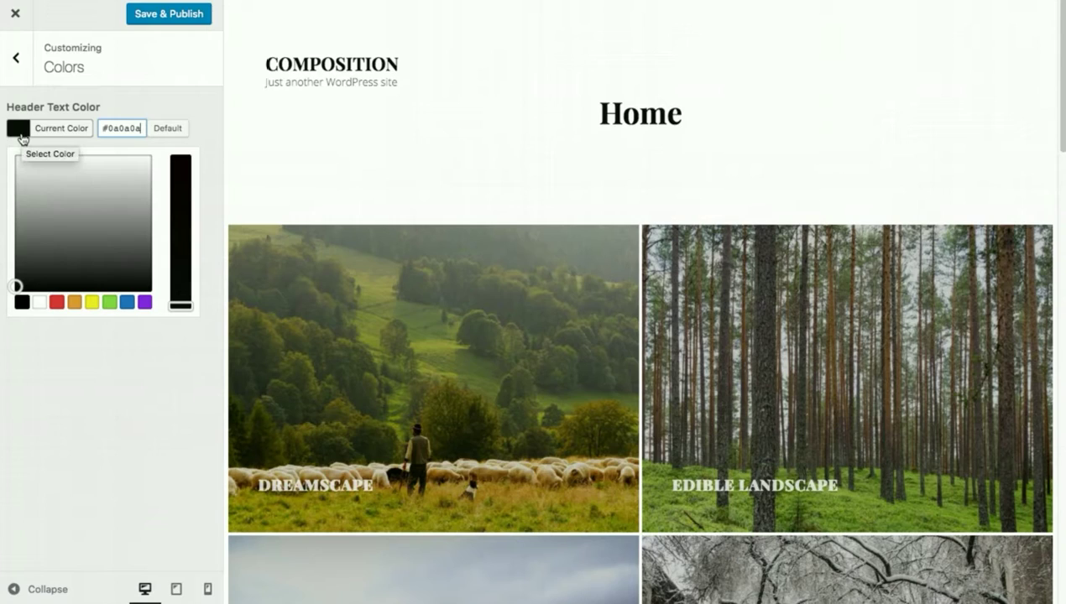
pyautogui.click(20, 58)
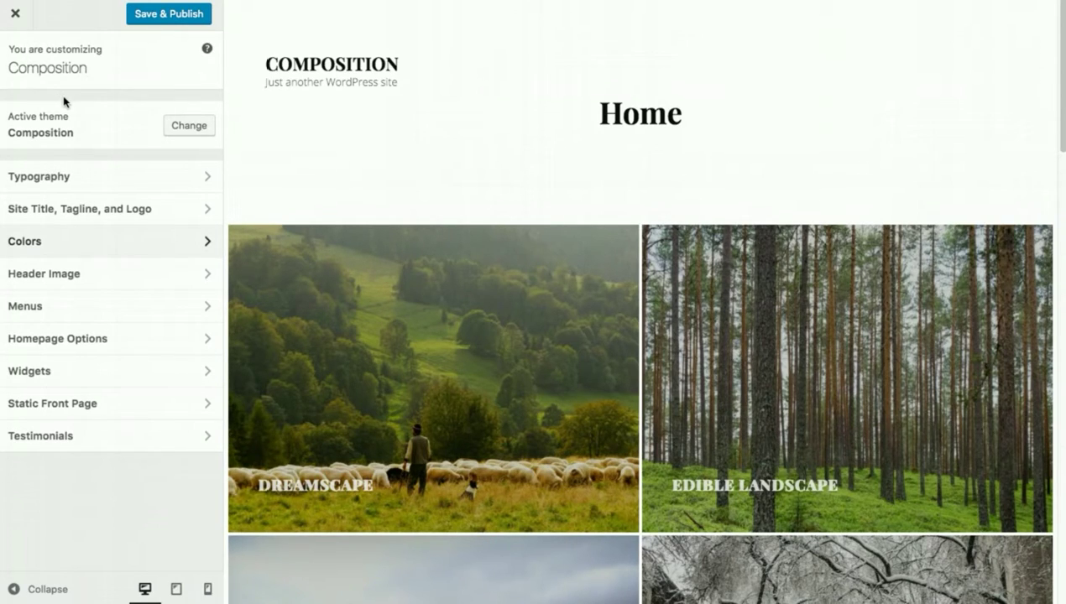
# - Look over the Header Image and Menus panels, then open Homepage Options
pyautogui.click(129, 283)
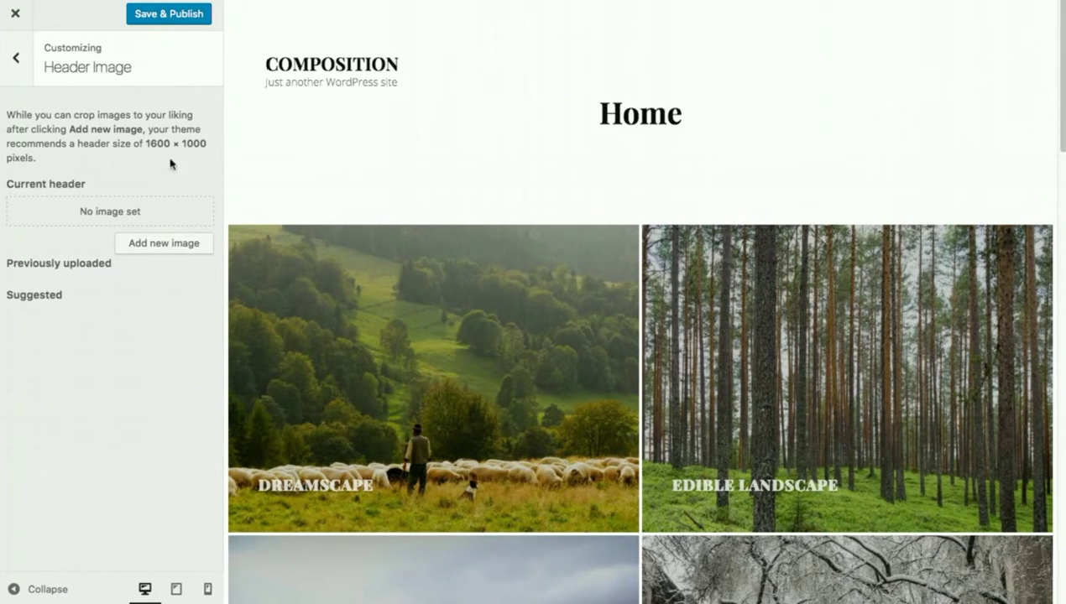
pyautogui.click(13, 62)
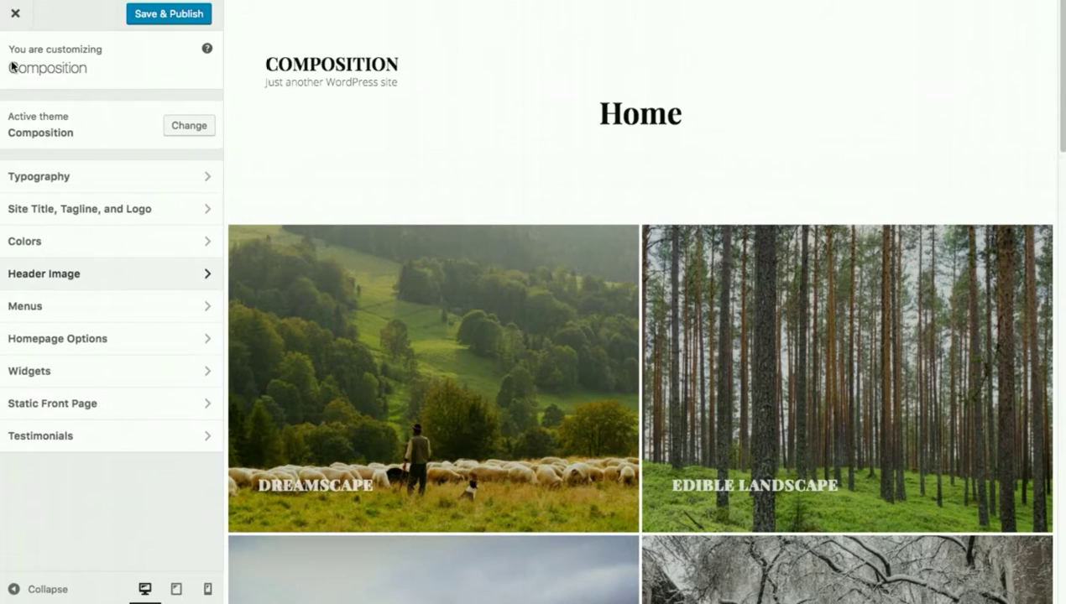
pyautogui.click(92, 312)
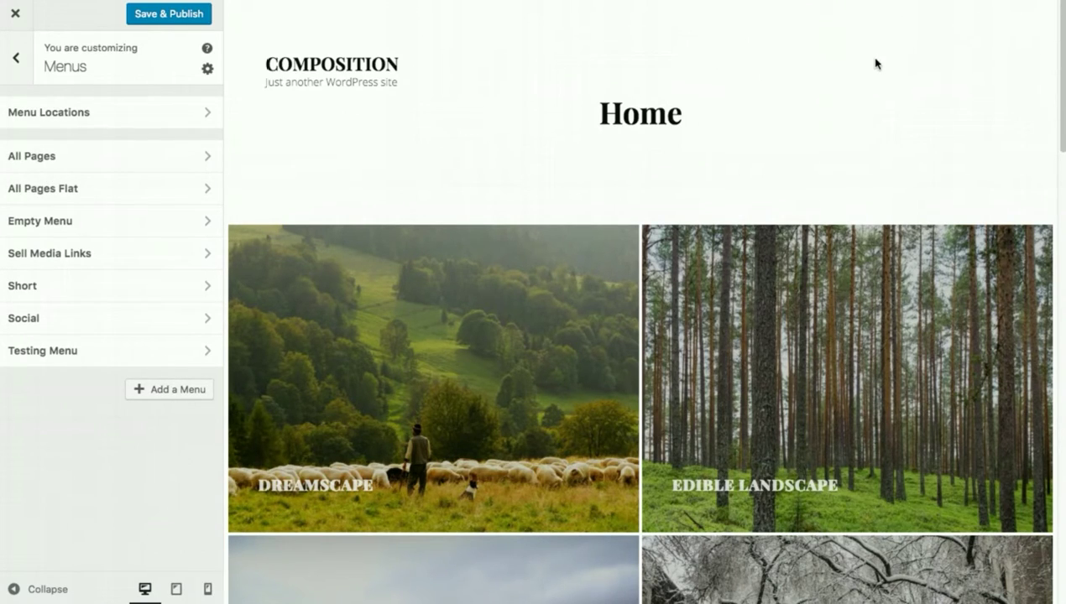
pyautogui.scroll(-15, 644, 174)
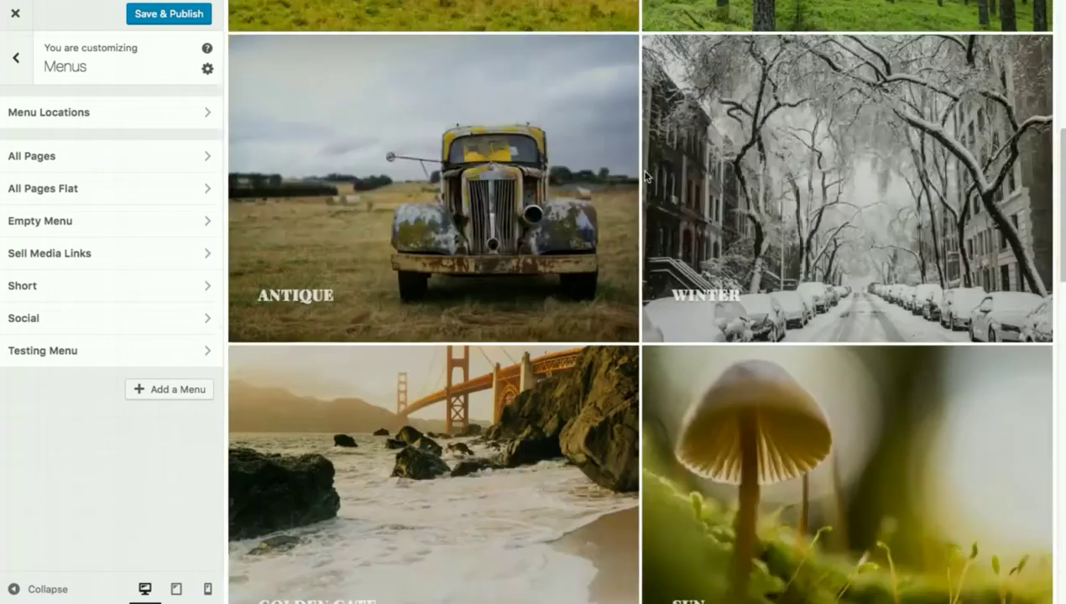
pyautogui.scroll(-6, 642, 178)
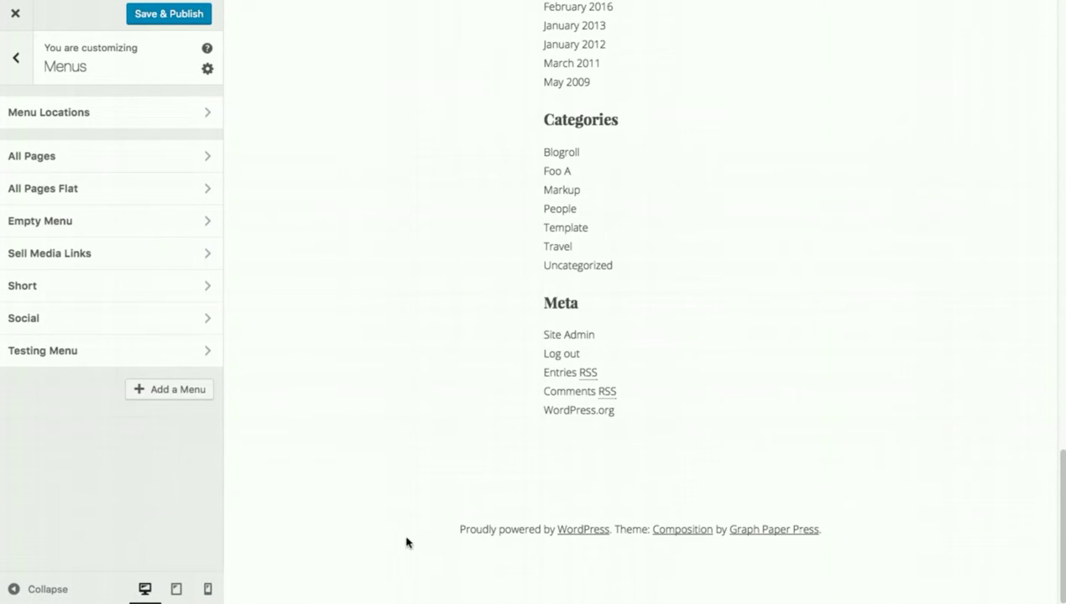
pyautogui.scroll(10, 707, 494)
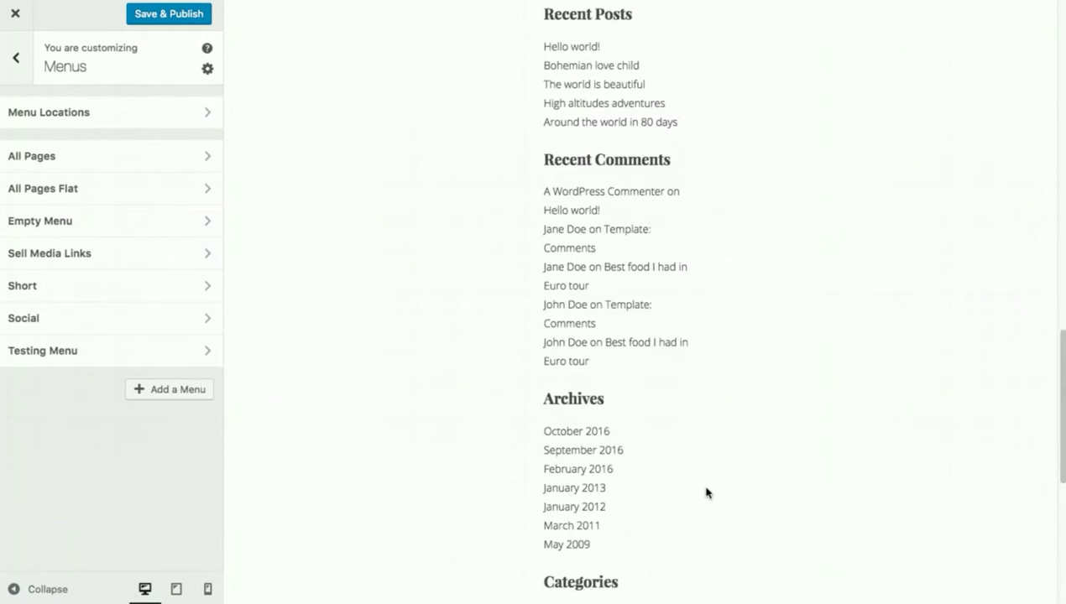
pyautogui.scroll(3, 702, 485)
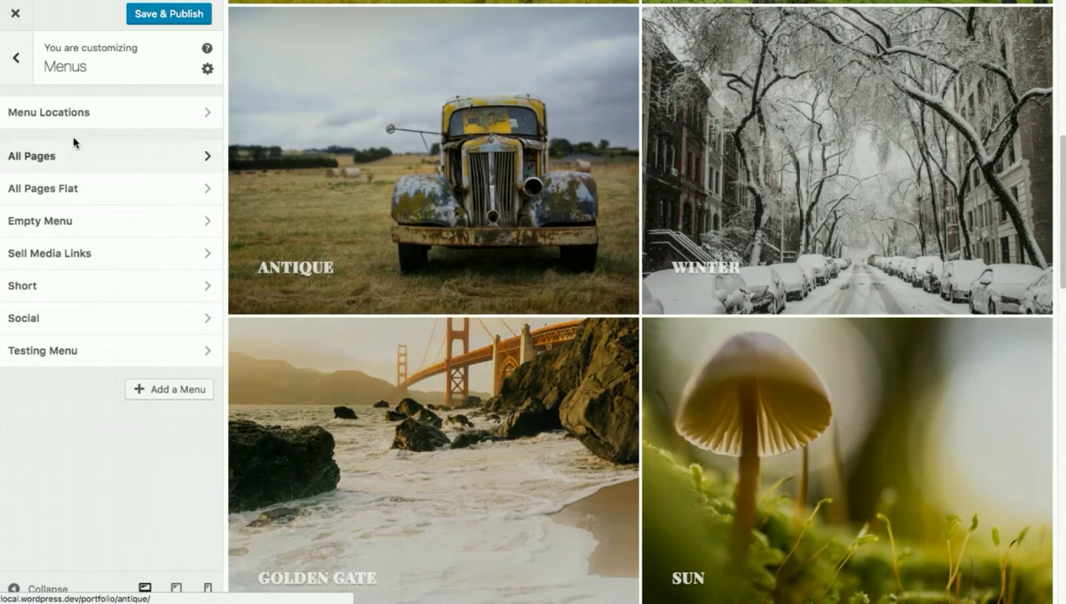
pyautogui.click(25, 76)
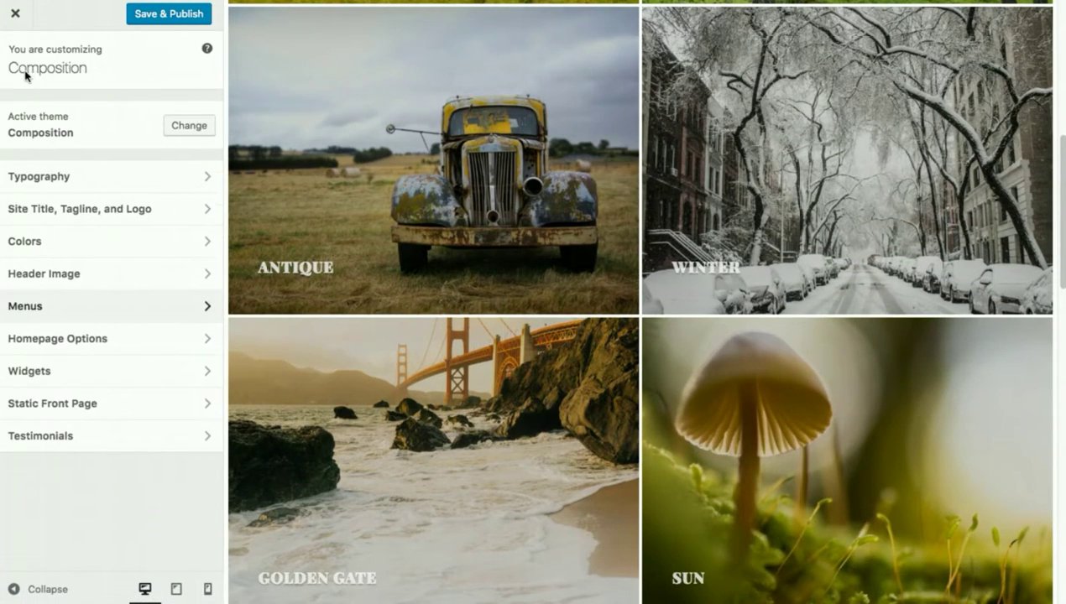
pyautogui.click(78, 344)
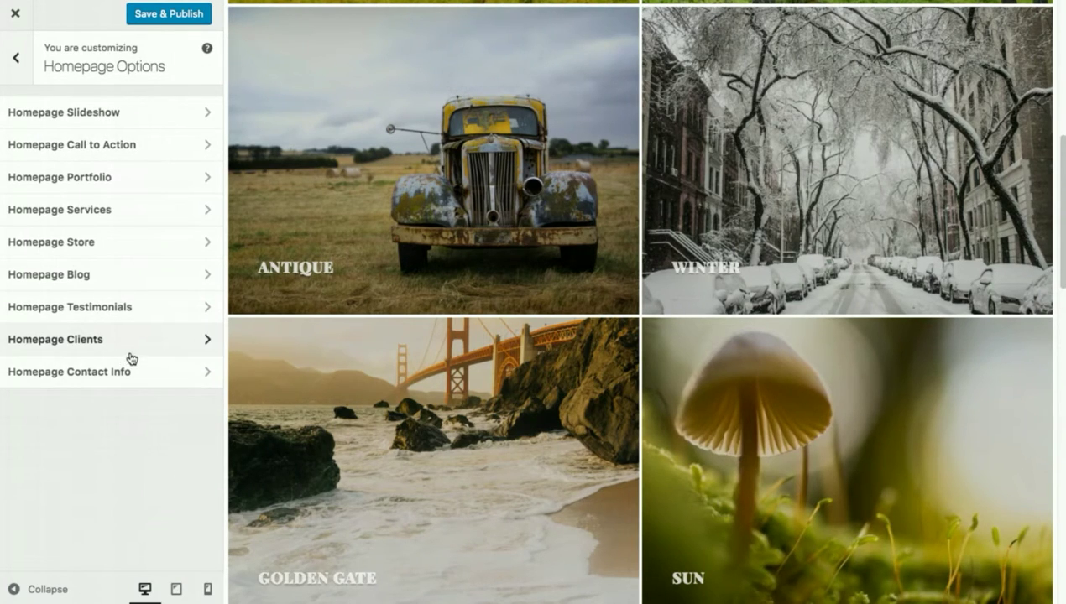
pyautogui.scroll(6, 411, 276)
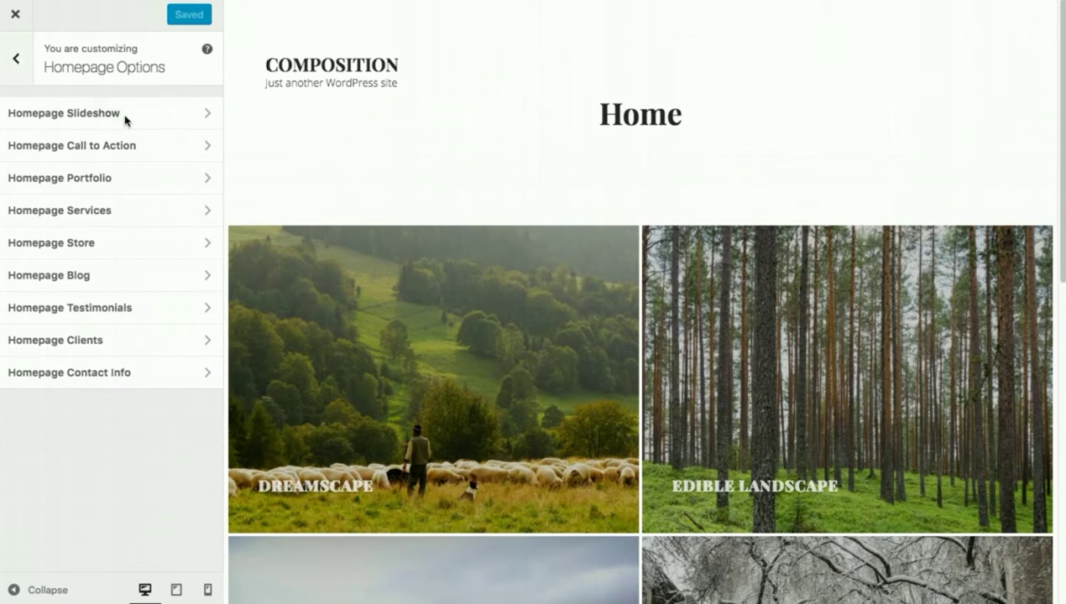
# - Review the Composition Footer Left widget area, then return to the main Customizer sections
pyautogui.click(20, 59)
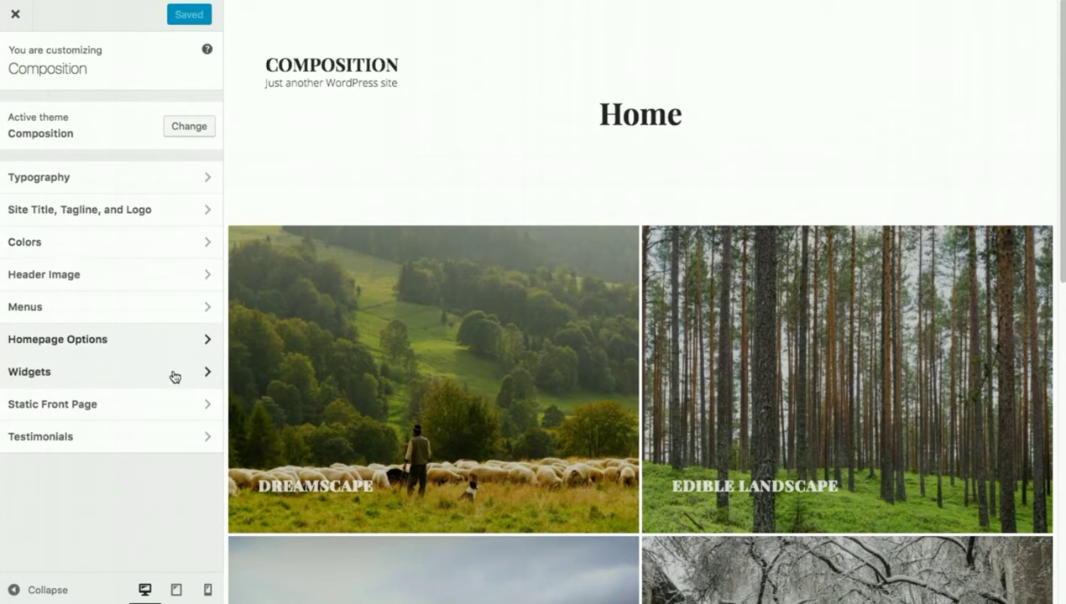
pyautogui.click(175, 375)
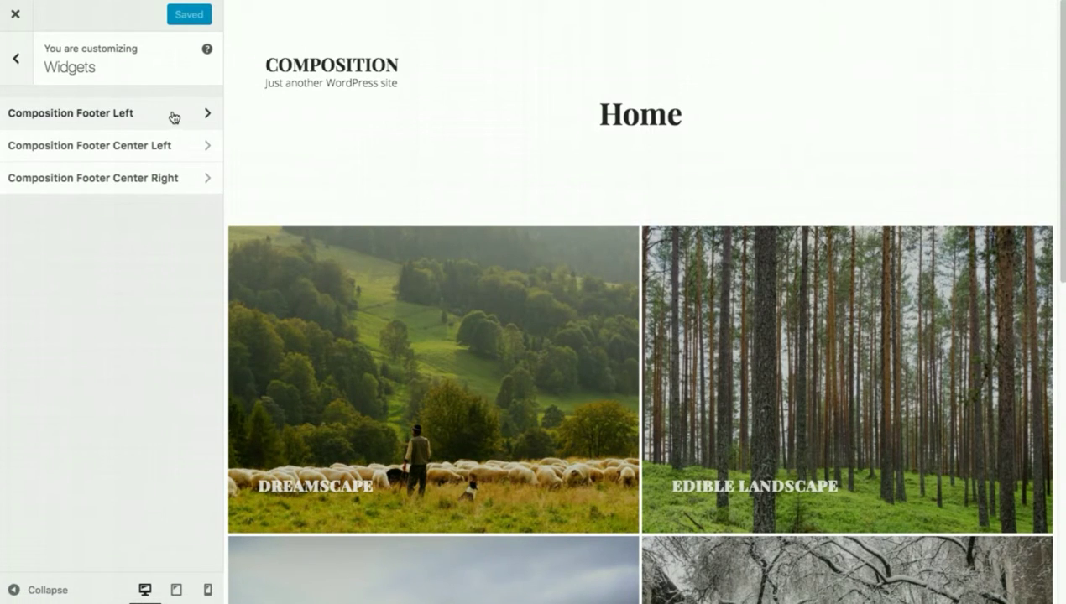
pyautogui.scroll(-5, 493, 317)
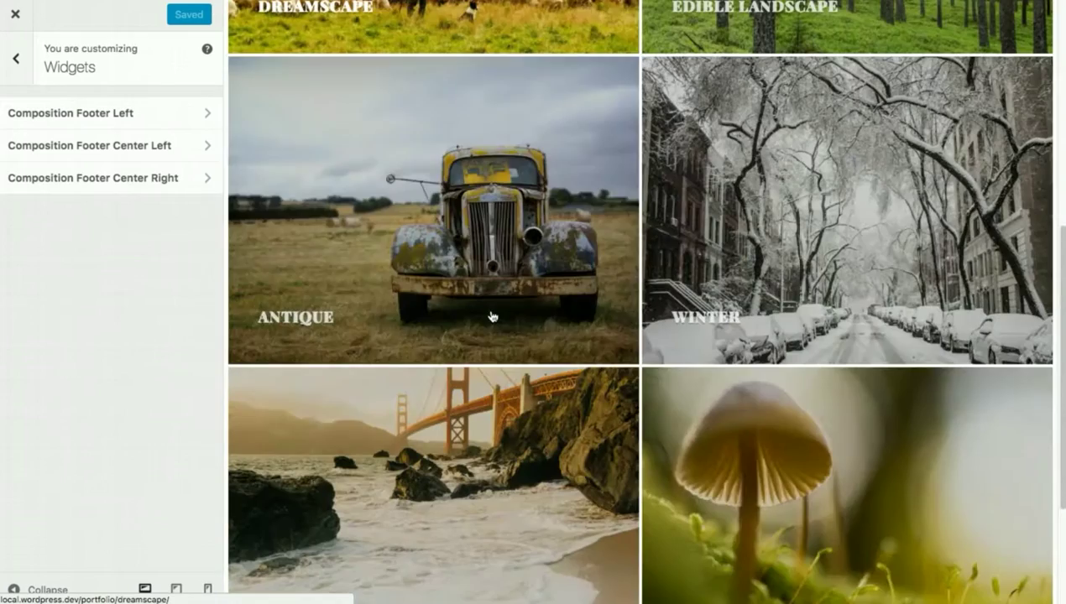
pyautogui.scroll(-2, 492, 317)
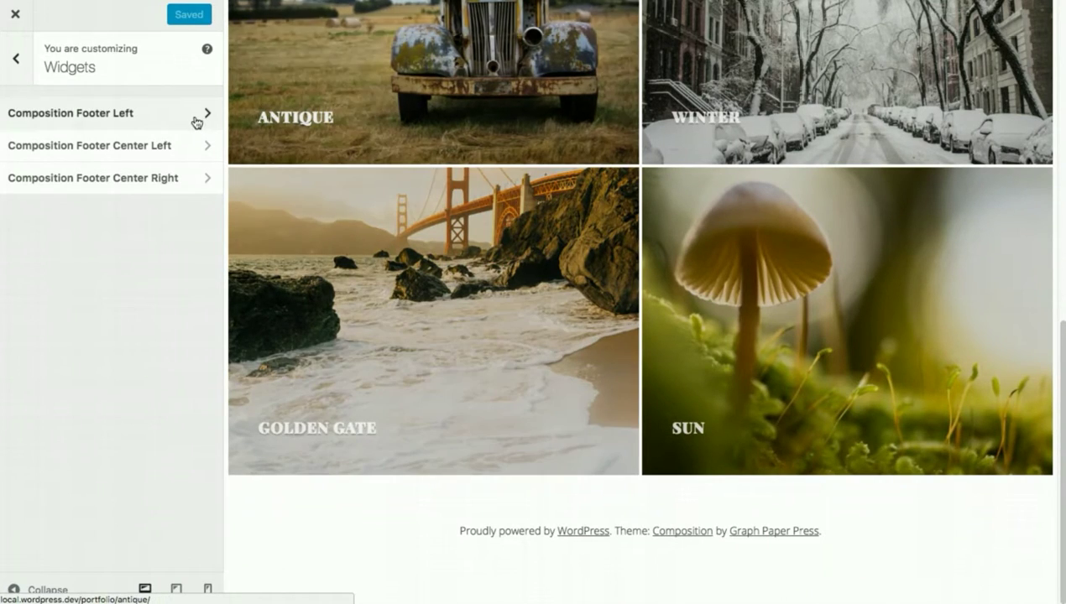
pyautogui.click(196, 122)
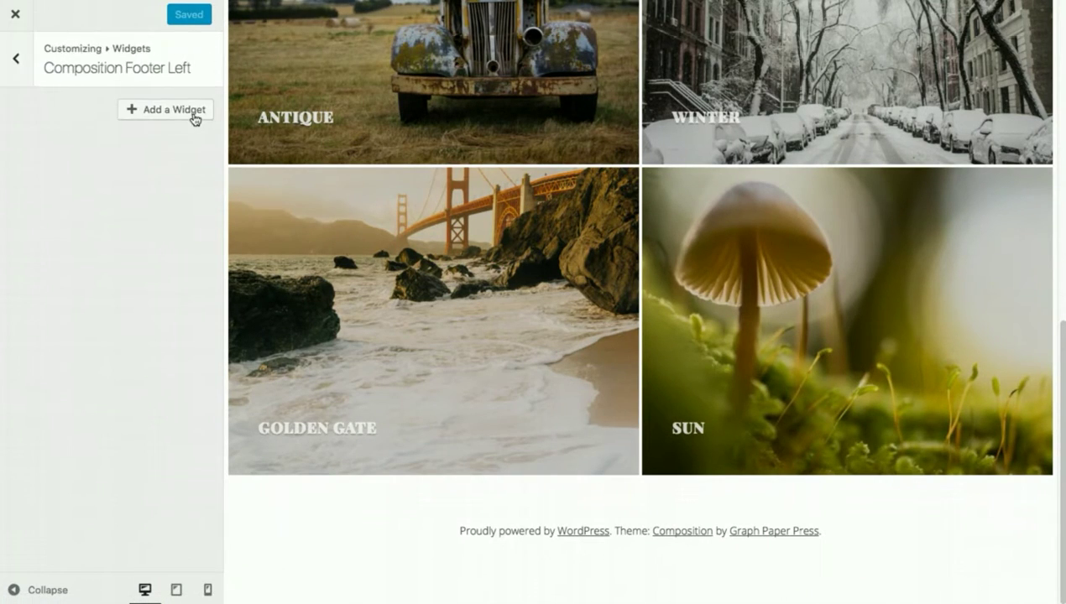
pyautogui.click(5, 67)
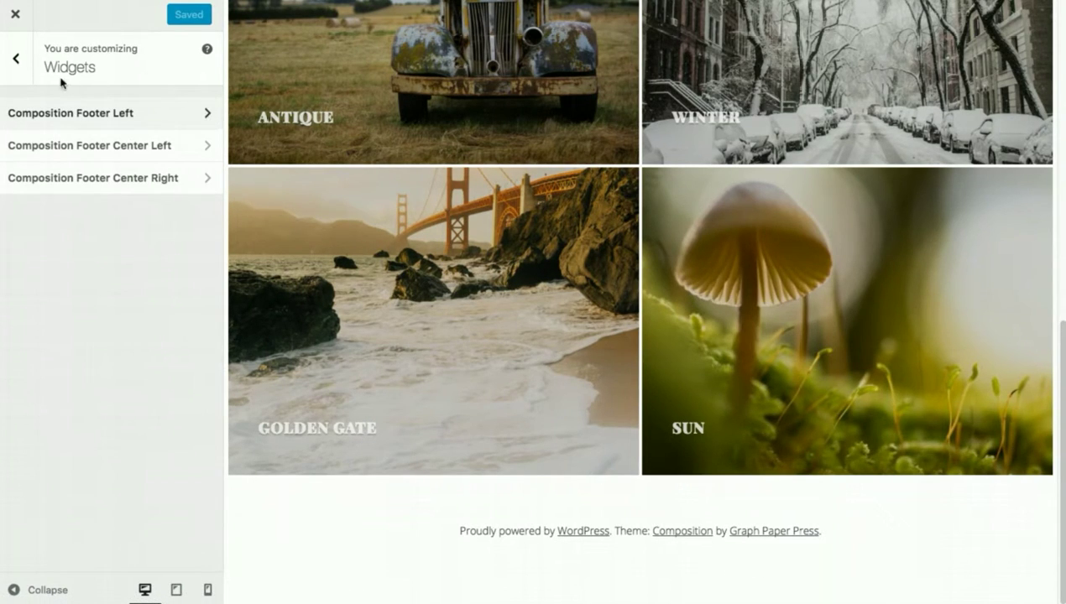
pyautogui.click(17, 63)
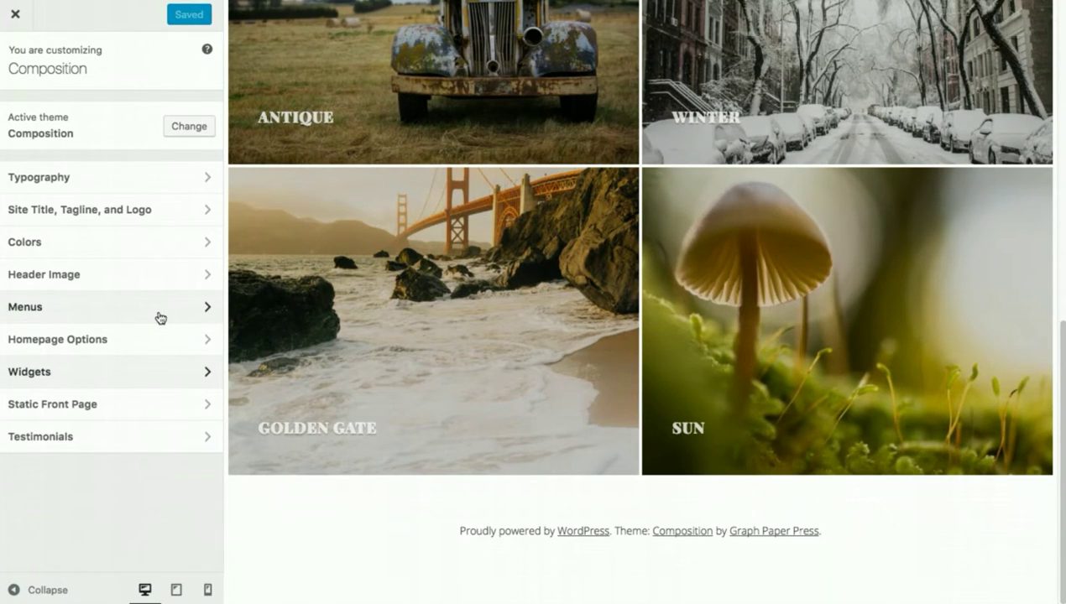
pyautogui.scroll(10, 439, 233)
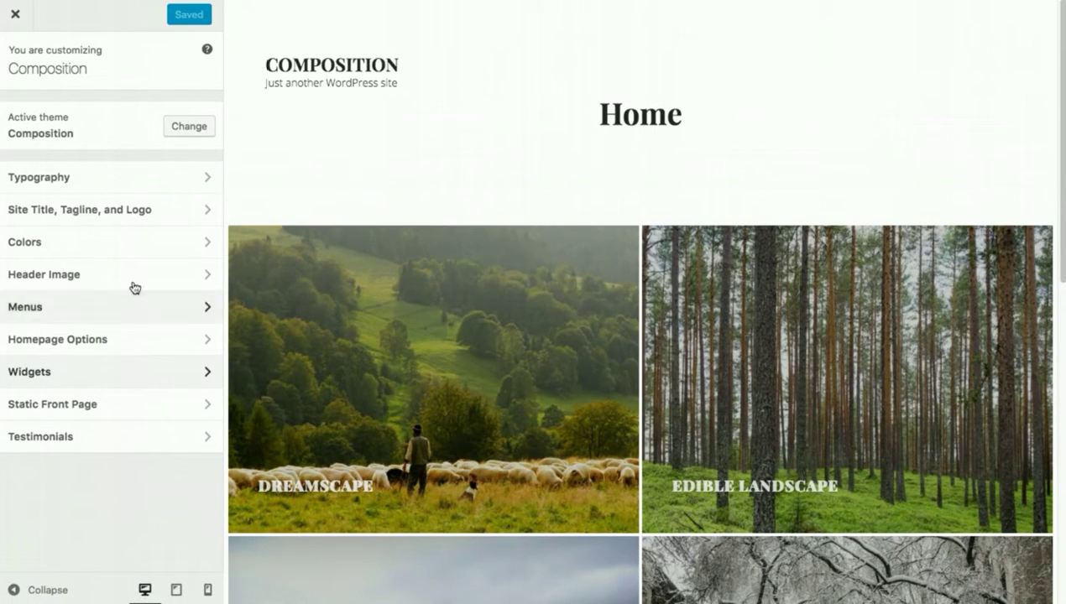
# - Check the Header Primary Menu location choices without assigning one, then return to the menus list
pyautogui.click(97, 307)
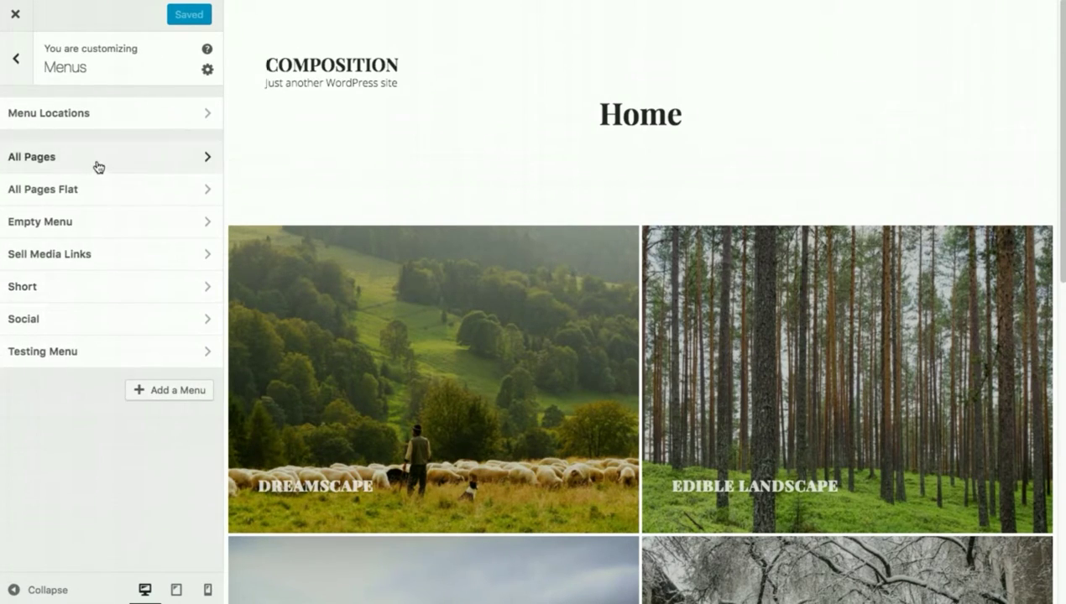
pyautogui.click(133, 114)
pyautogui.click(124, 215)
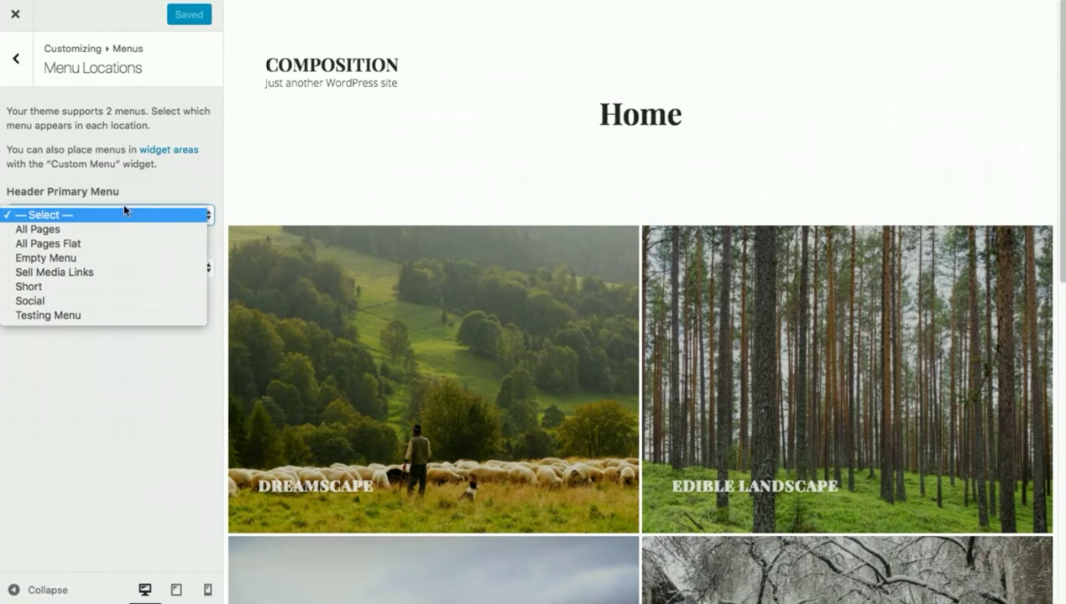
pyautogui.click(192, 193)
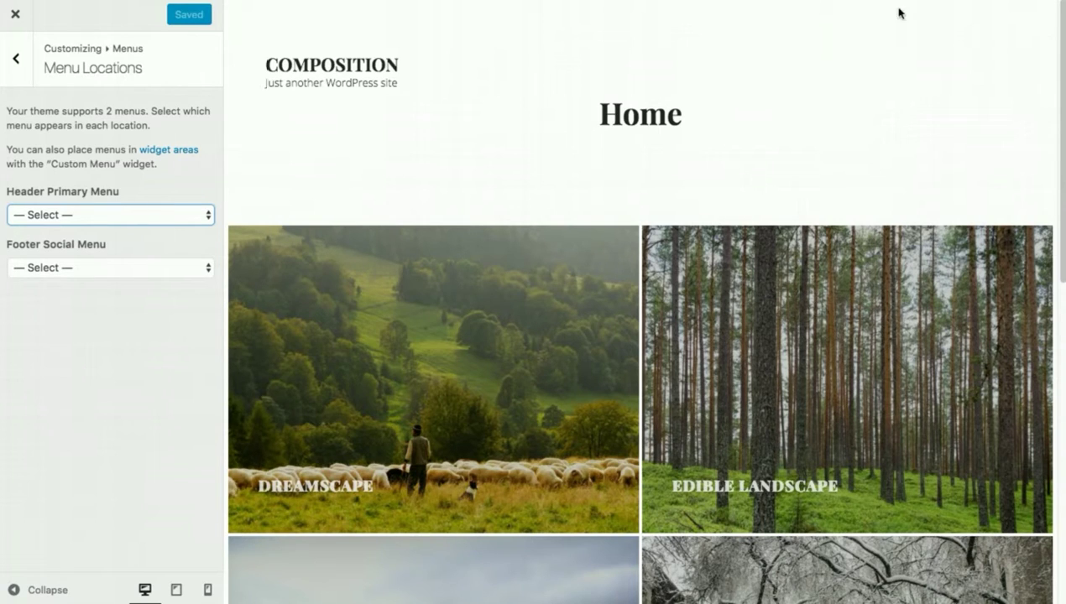
pyautogui.scroll(-10, 711, 214)
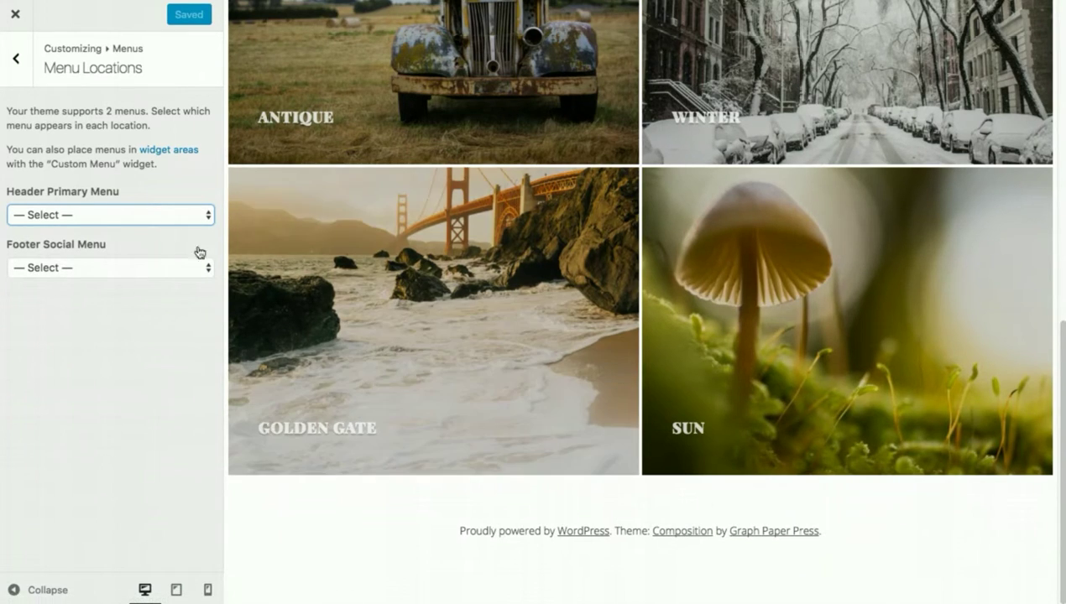
pyautogui.click(16, 58)
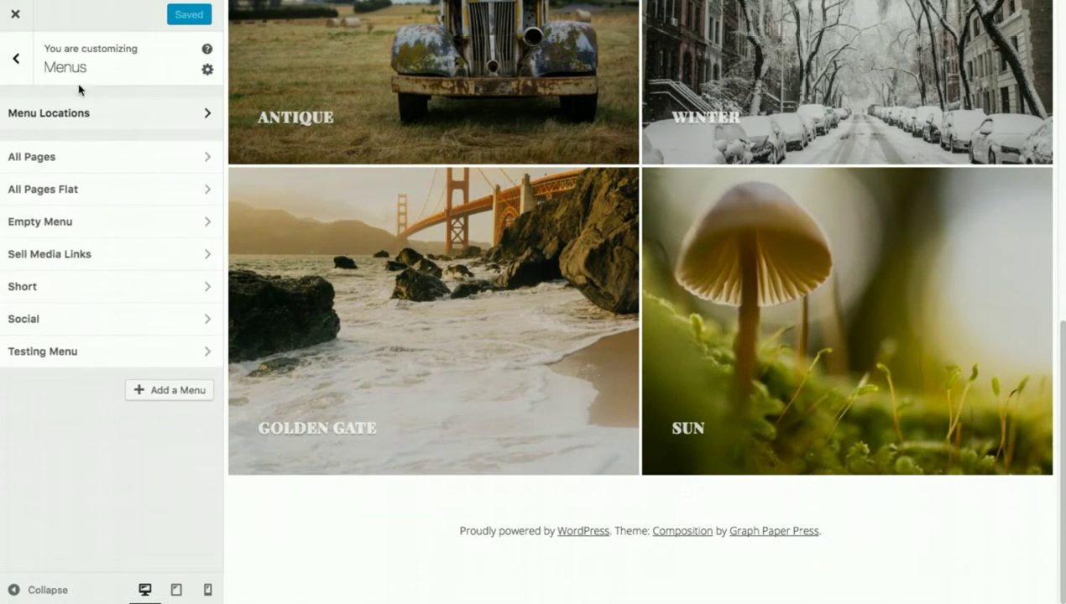
# - Open the Short menu to view its Demos, Portfolio, Blog and About items
pyautogui.click(119, 292)
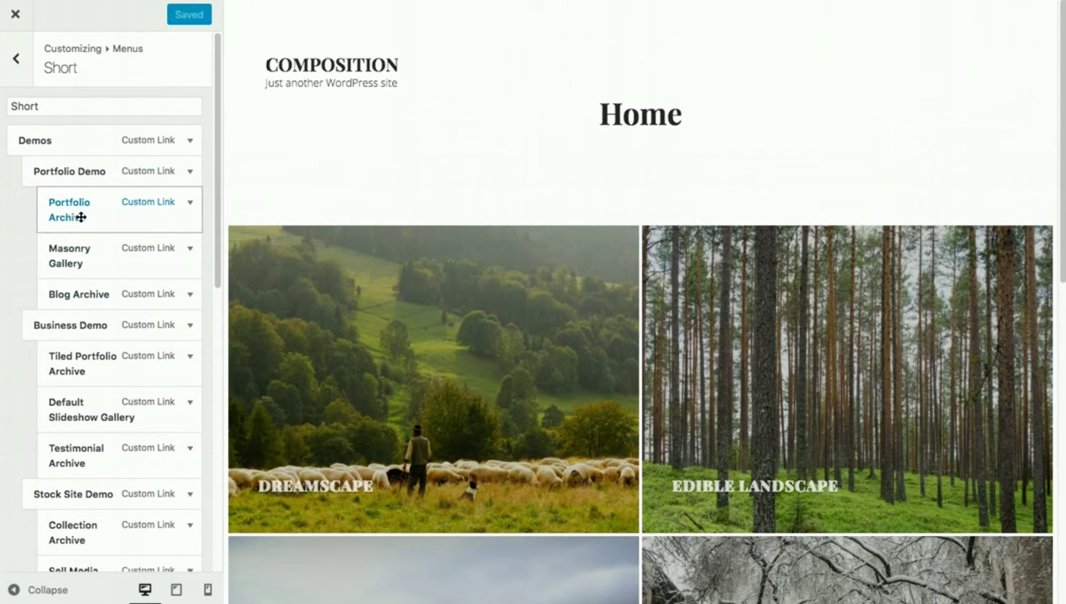
pyautogui.scroll(-6, 83, 336)
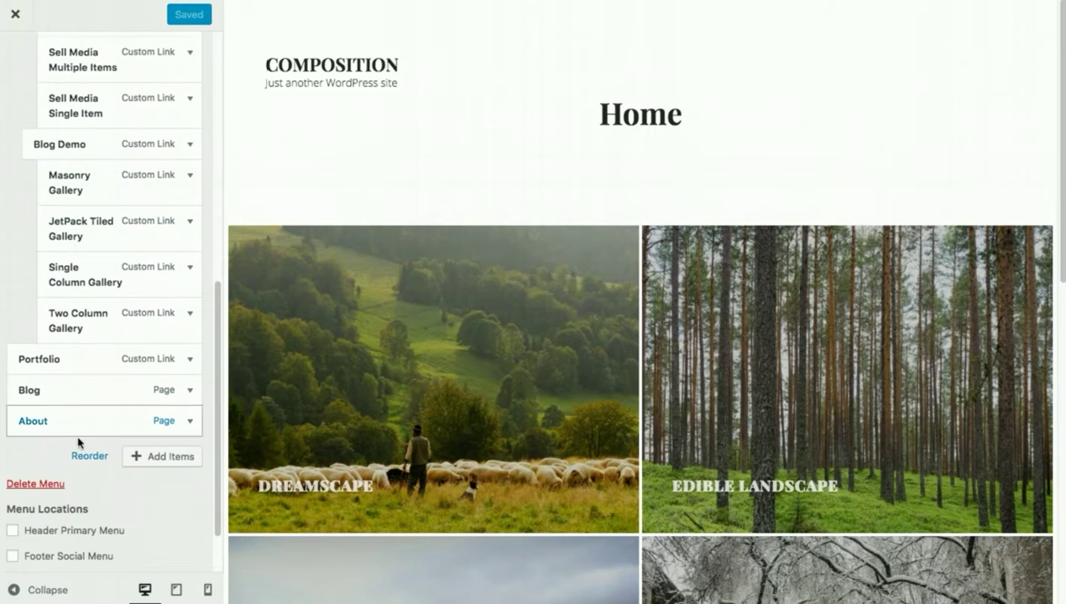
# - Assign the Short menu to the Header Primary Menu location and preview the Demos mega menu
pyautogui.click(12, 531)
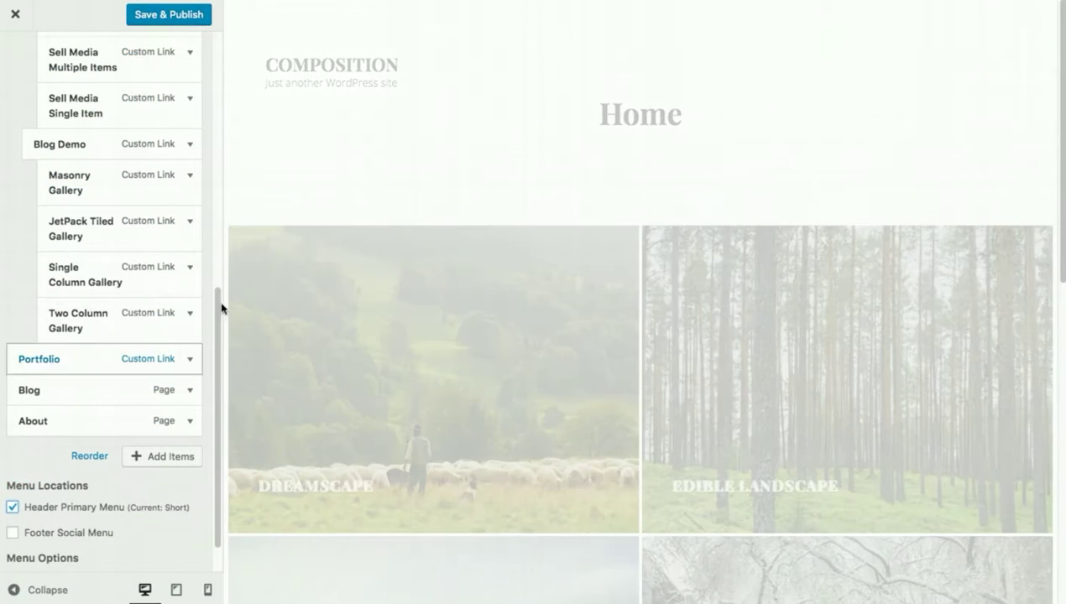
pyautogui.scroll(10, 113, 158)
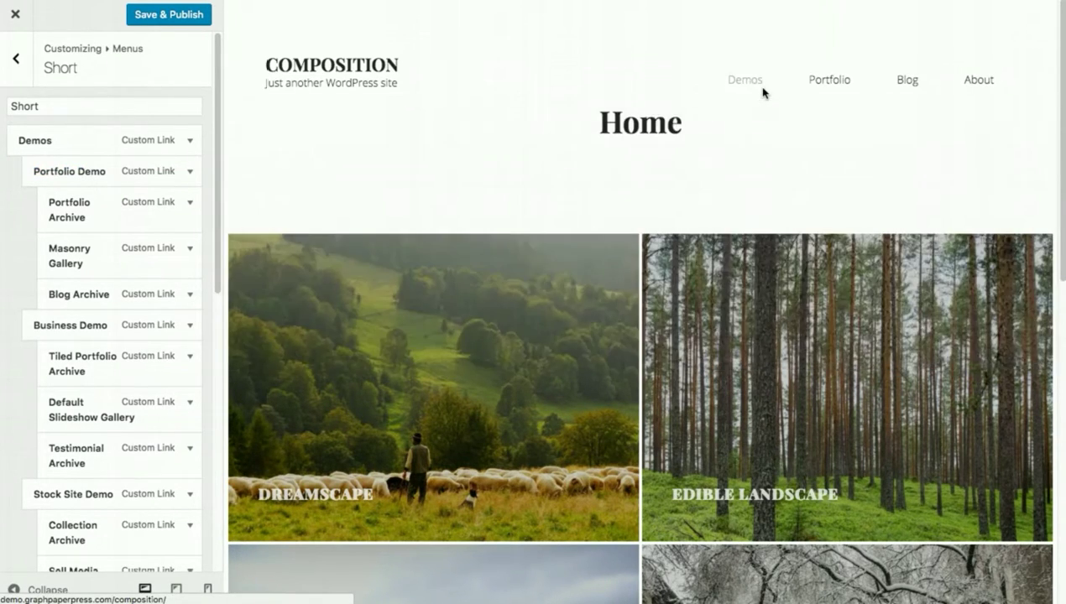
pyautogui.moveTo(749, 86)
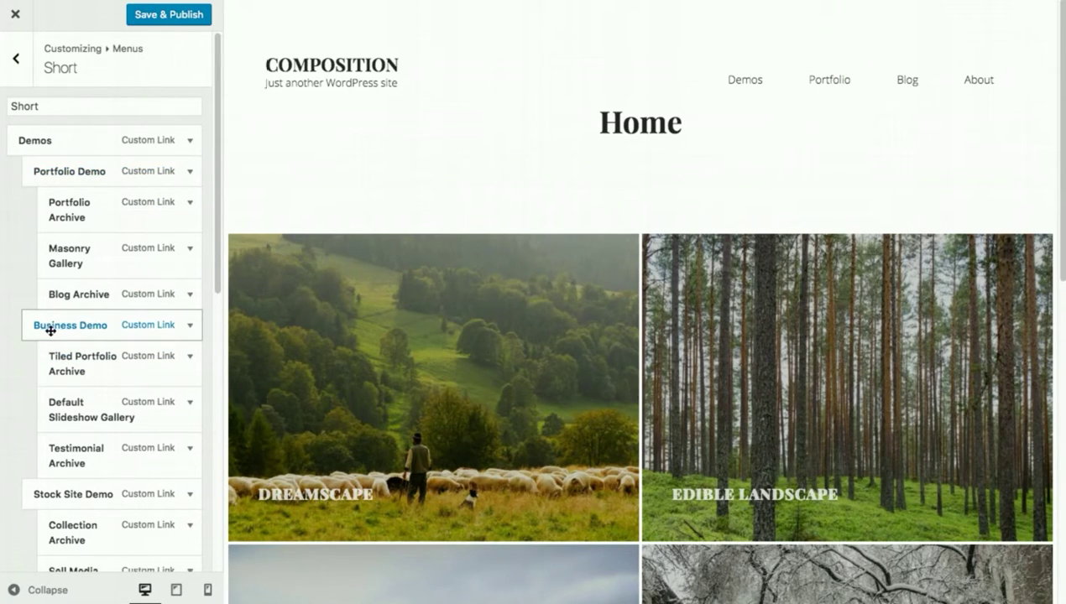
pyautogui.scroll(-3, 95, 386)
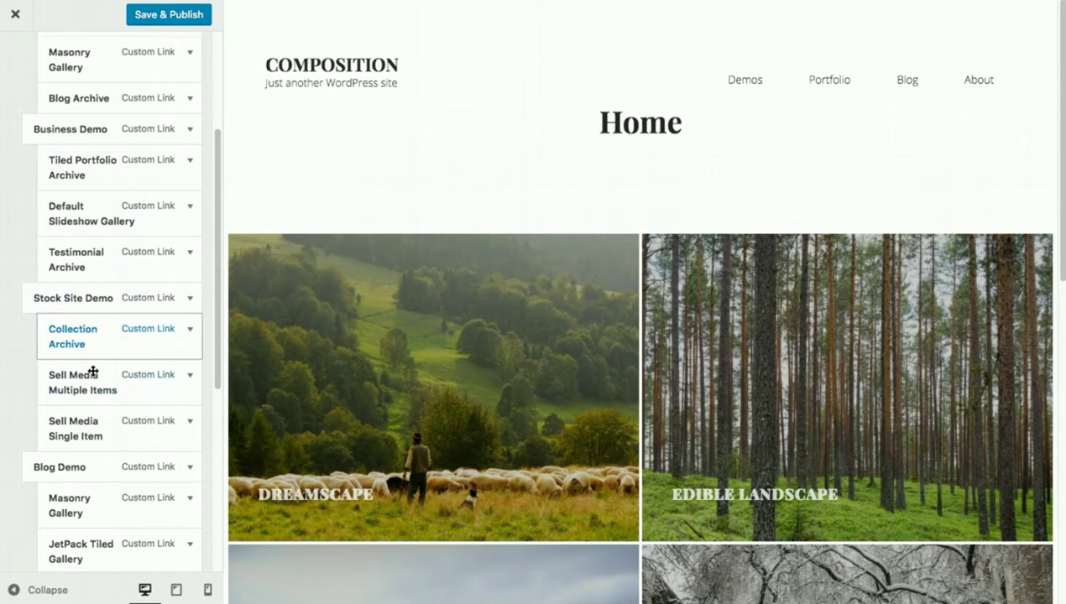
pyautogui.scroll(3, 90, 303)
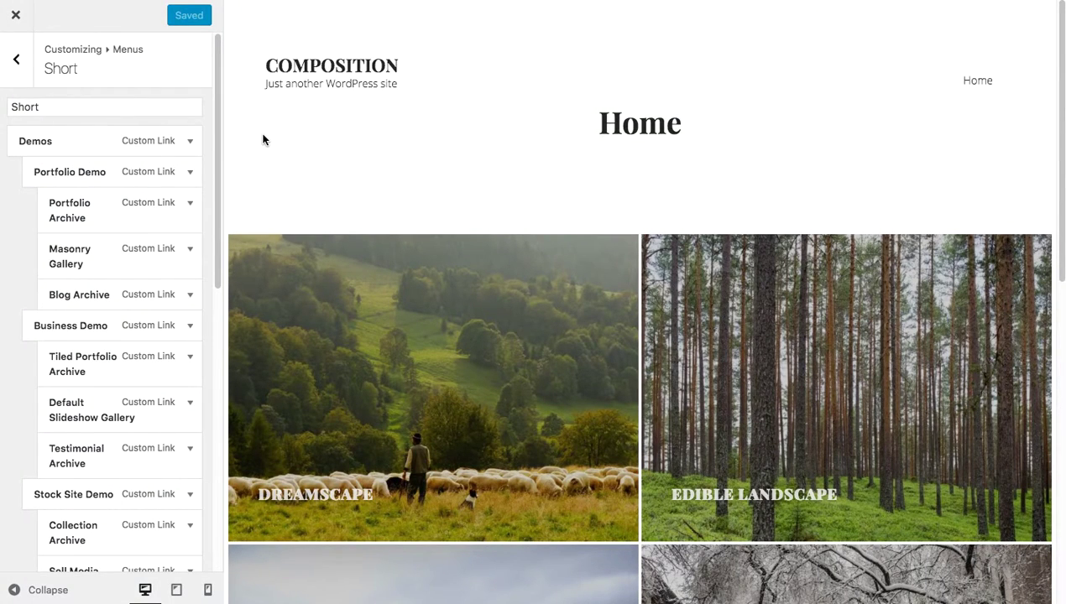
# - Exit the Customizer and go to the admin Dashboard
pyautogui.click(19, 66)
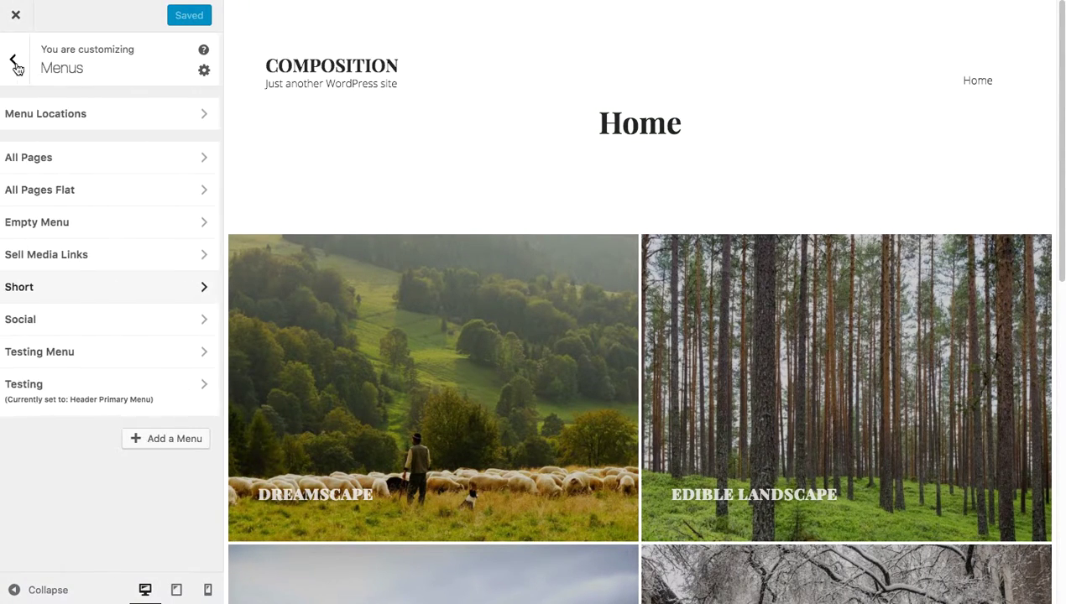
pyautogui.click(15, 67)
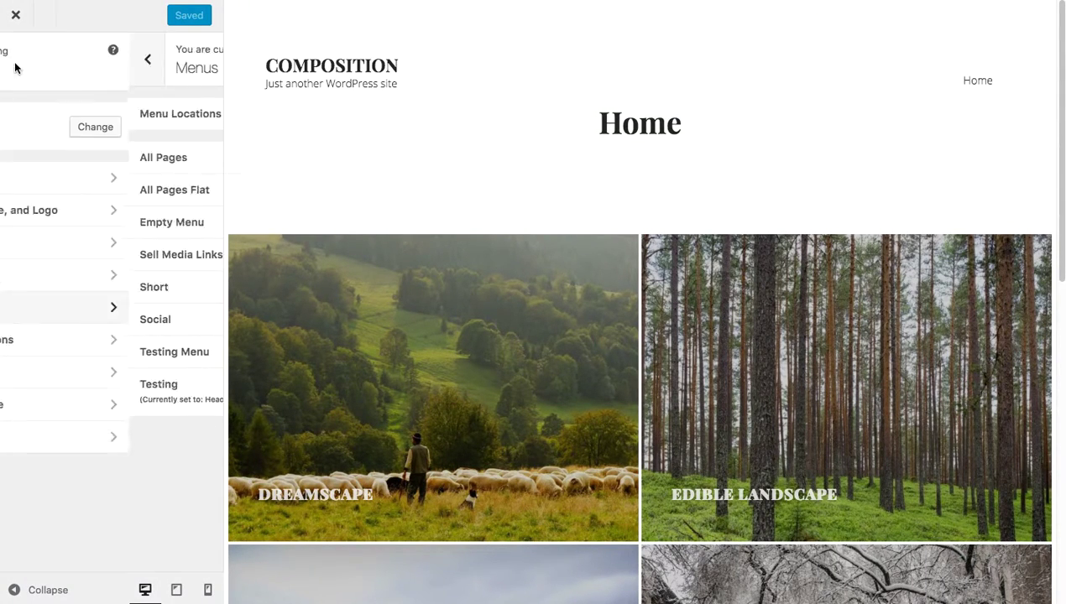
pyautogui.click(16, 16)
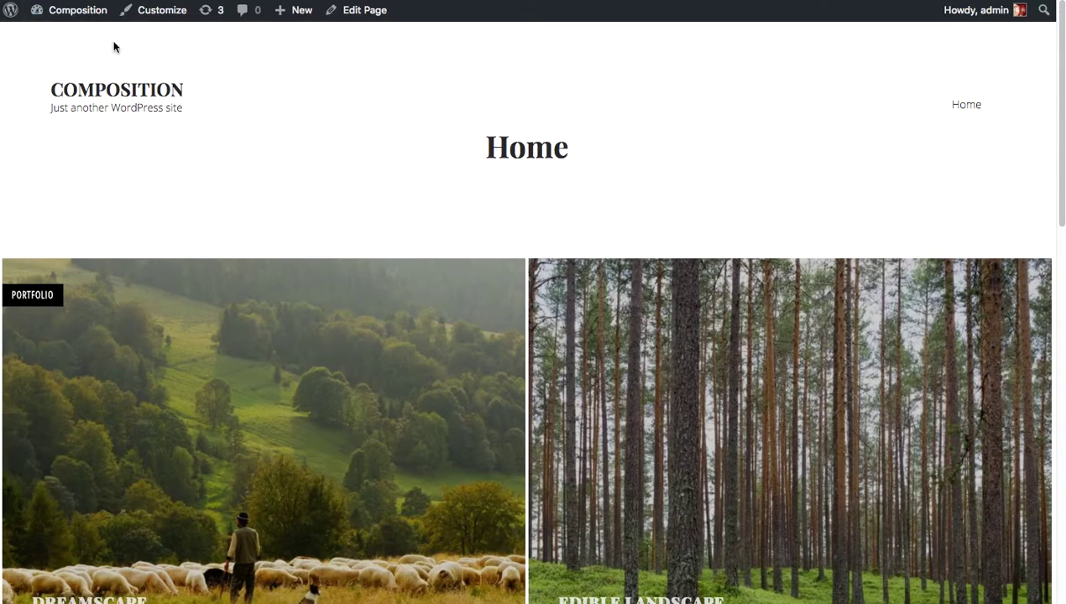
pyautogui.moveTo(69, 10)
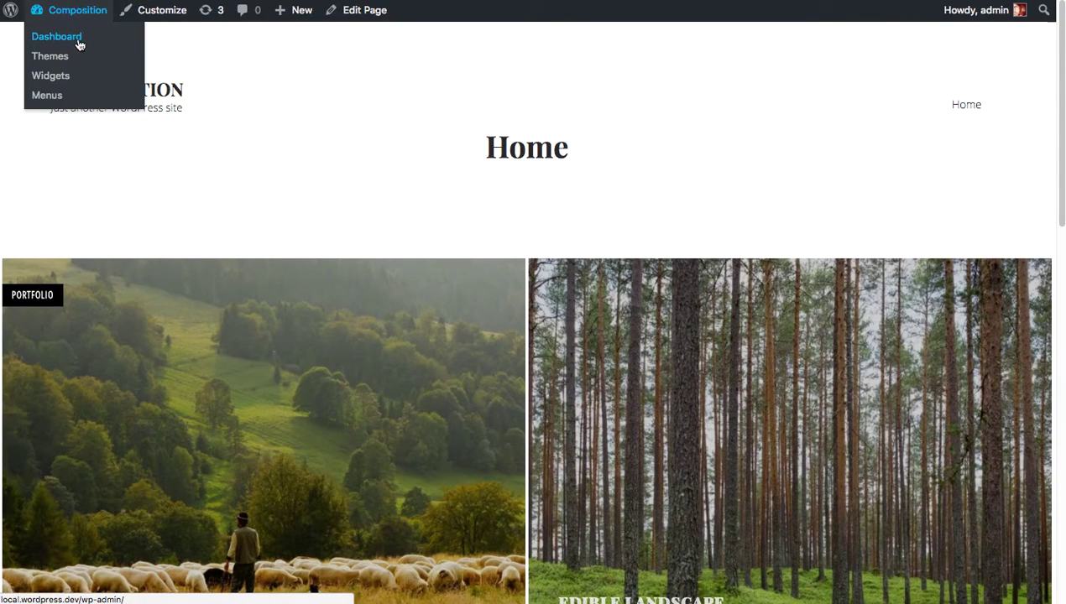
pyautogui.click(78, 42)
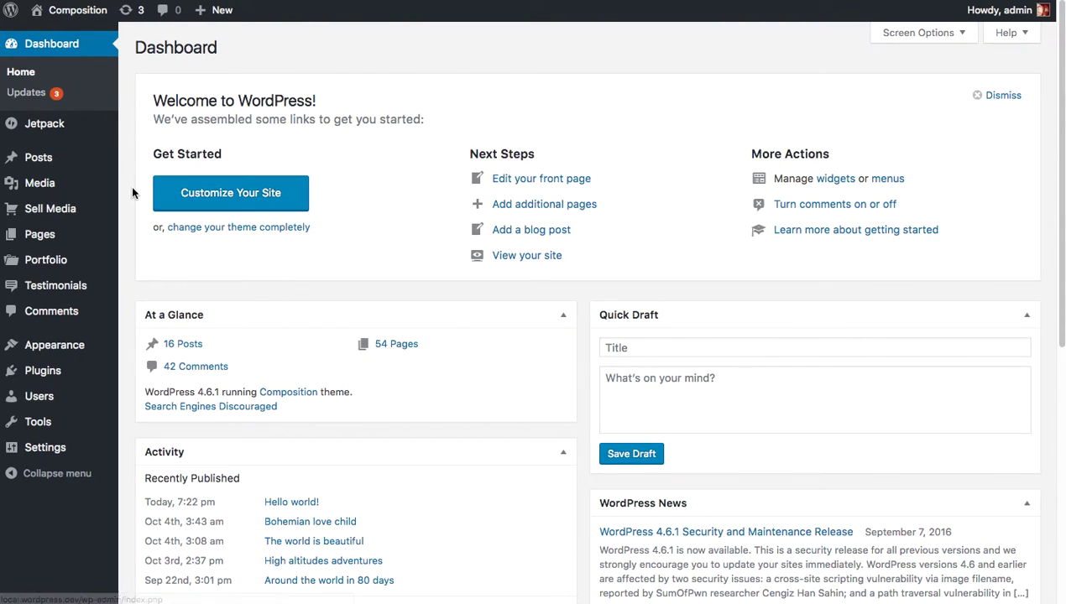
# - Open the Home page for editing from Pages > All Pages
pyautogui.moveTo(68, 239)
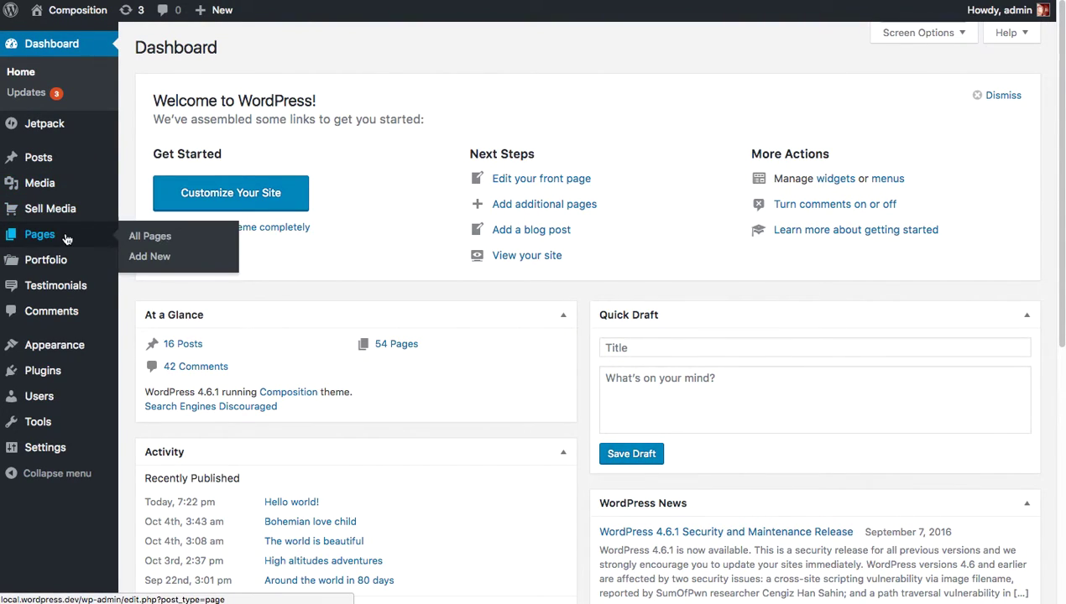
pyautogui.click(63, 238)
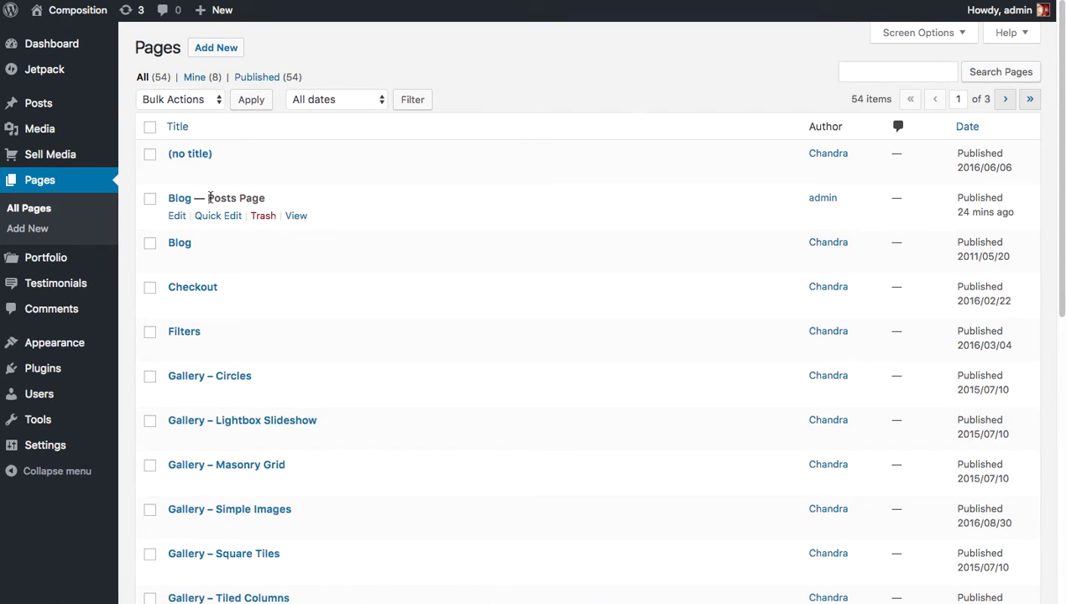
pyautogui.scroll(-6, 373, 286)
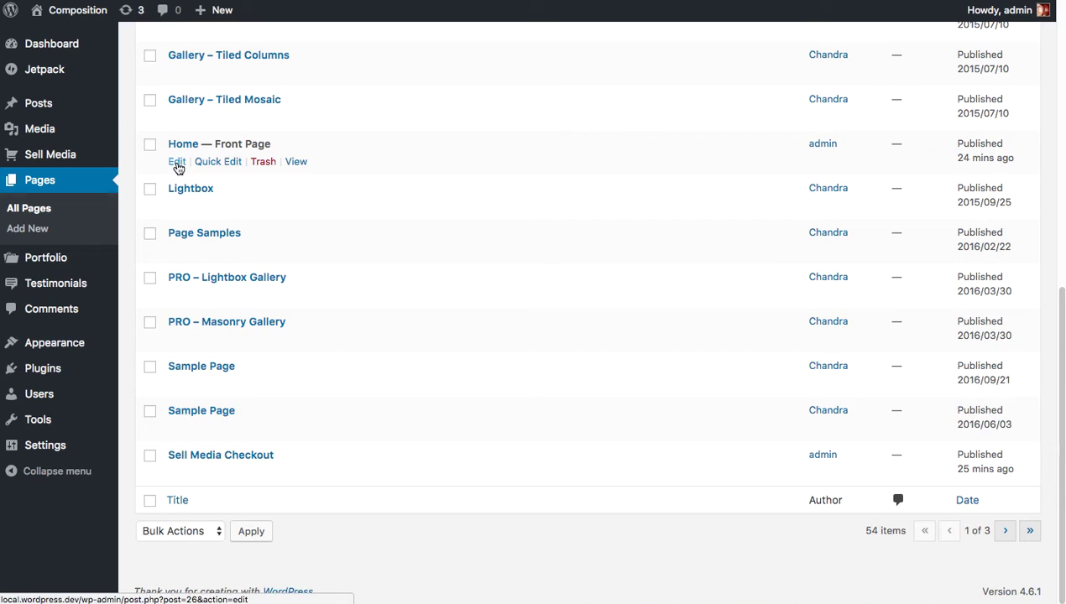
pyautogui.click(177, 163)
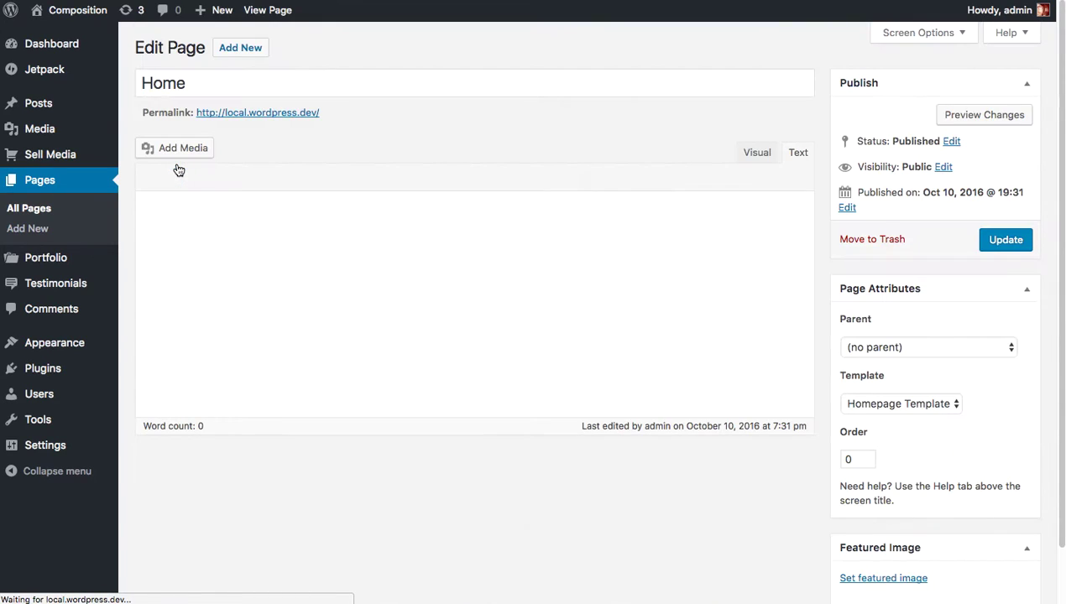
# - Write 'Hey, welcome to my site' with a [sell_media_search] shortcode on the next line
pyautogui.click(306, 236)
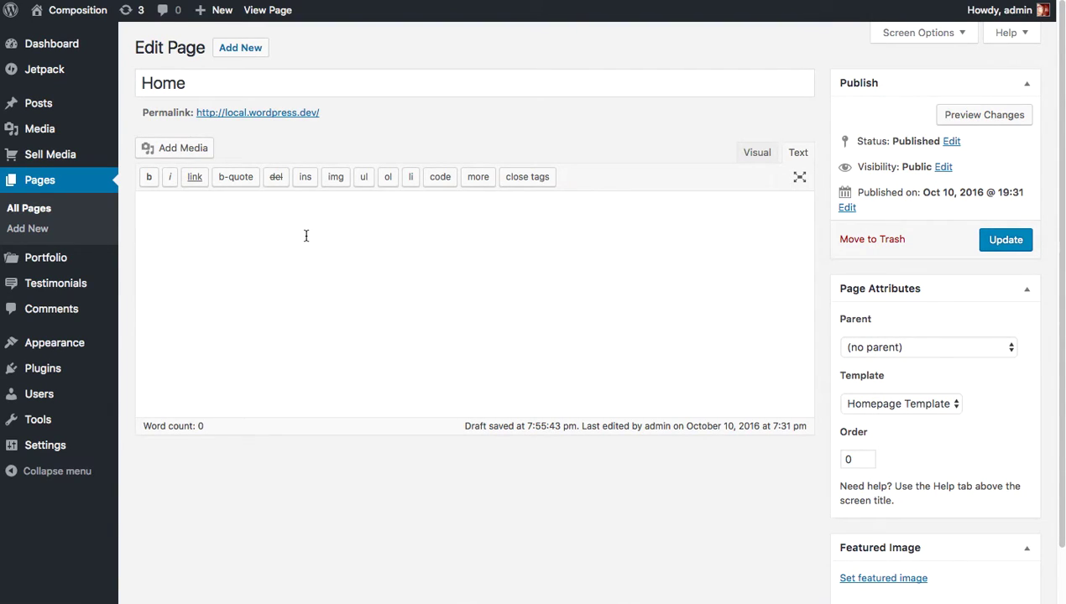
pyautogui.click(306, 235)
pyautogui.write('Hey, welcome to my site!')
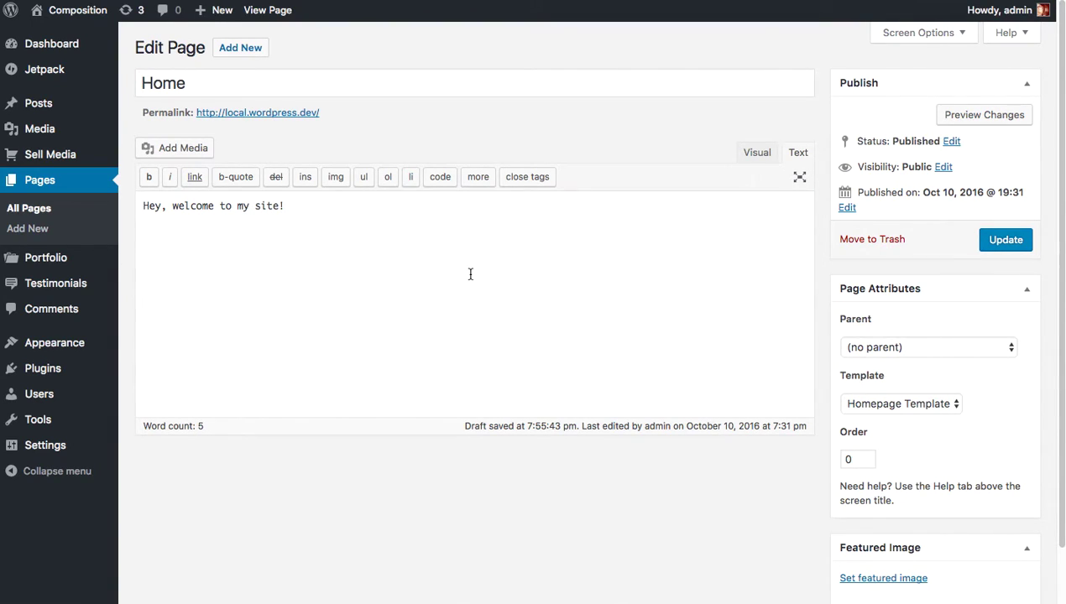
pyautogui.press('Return')
pyautogui.write('[sell_')
pyautogui.press('BackSpace')
pyautogui.press('BackSpace')
pyautogui.write('_media_search')
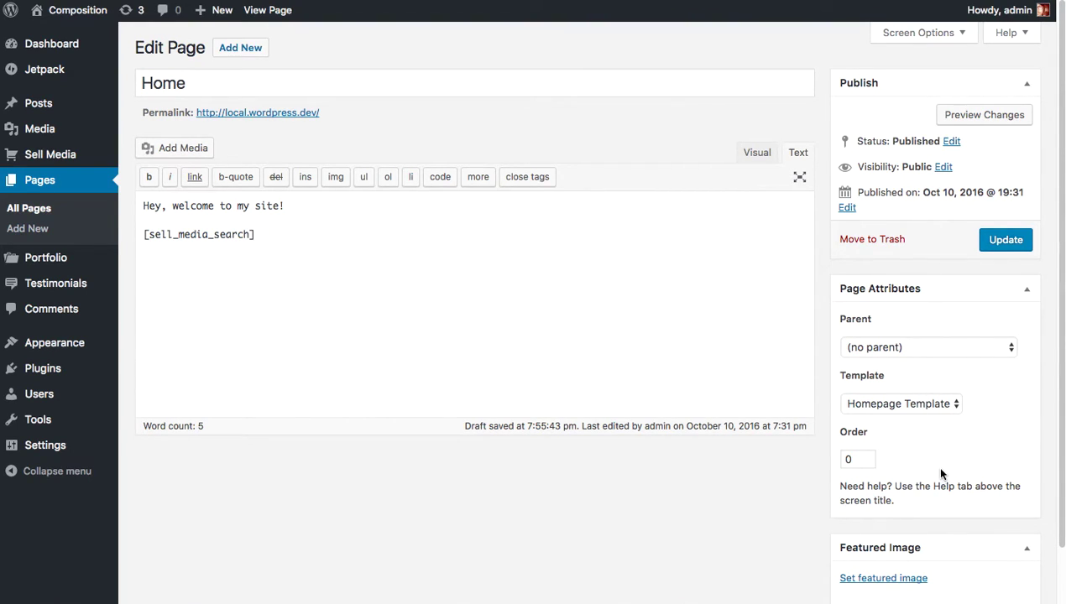
pyautogui.scroll(-2, 965, 487)
# - Set the purple lightning photo as the Home page's featured image and update the page
pyautogui.click(886, 518)
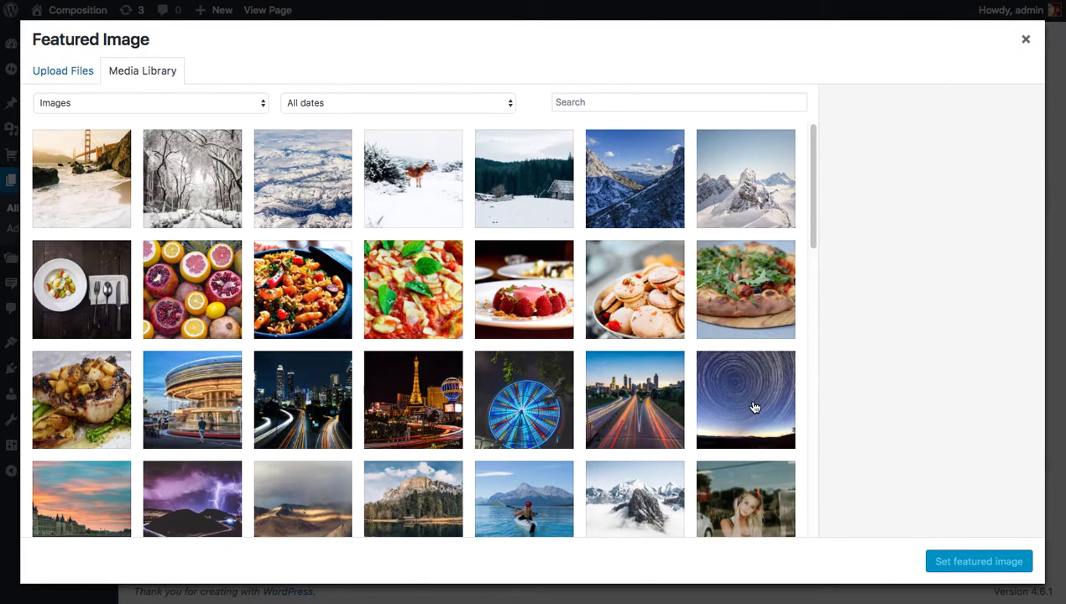
pyautogui.scroll(-1, 754, 407)
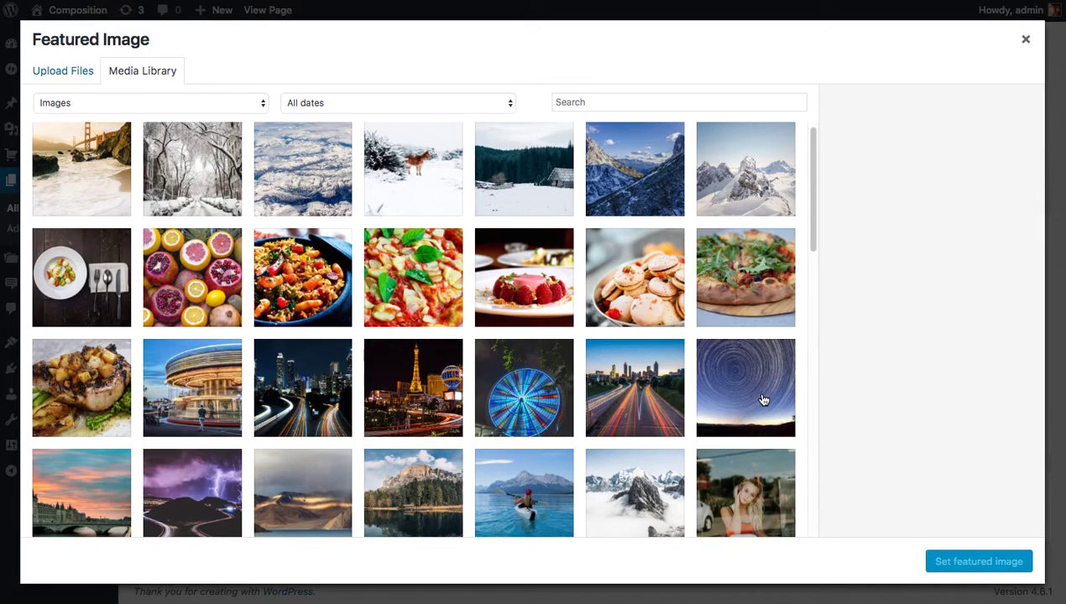
pyautogui.click(201, 507)
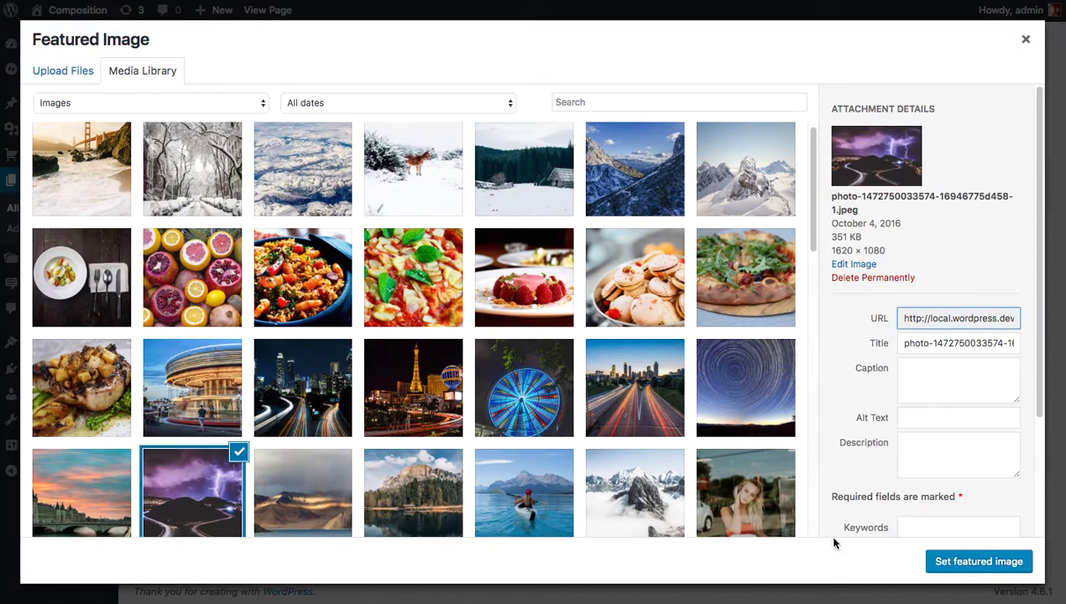
pyautogui.click(974, 568)
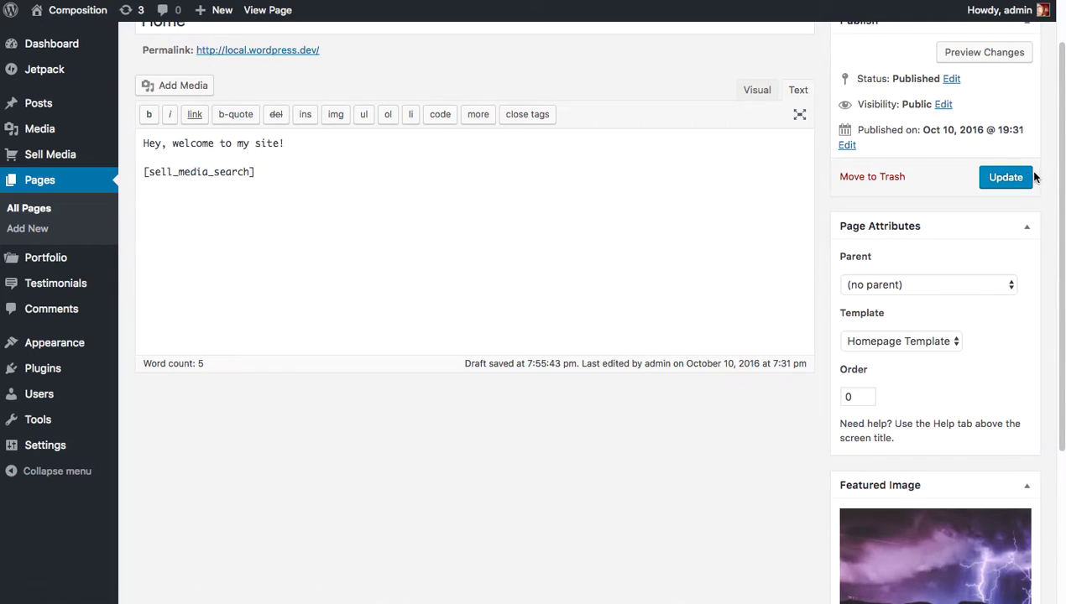
pyautogui.click(1006, 180)
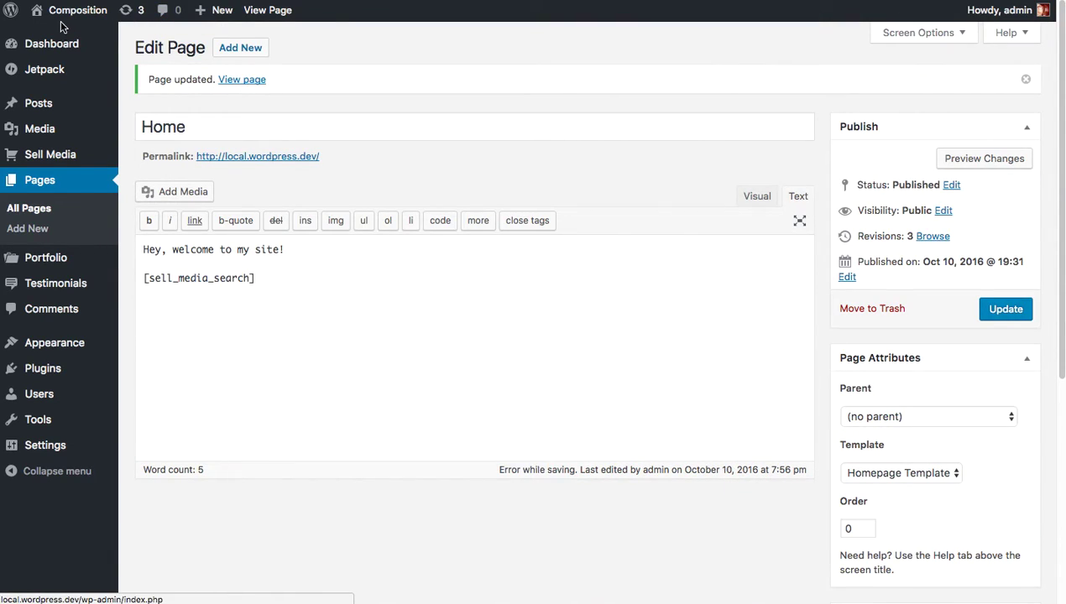
# - View the live Home page and try out its keyword search box
pyautogui.click(52, 36)
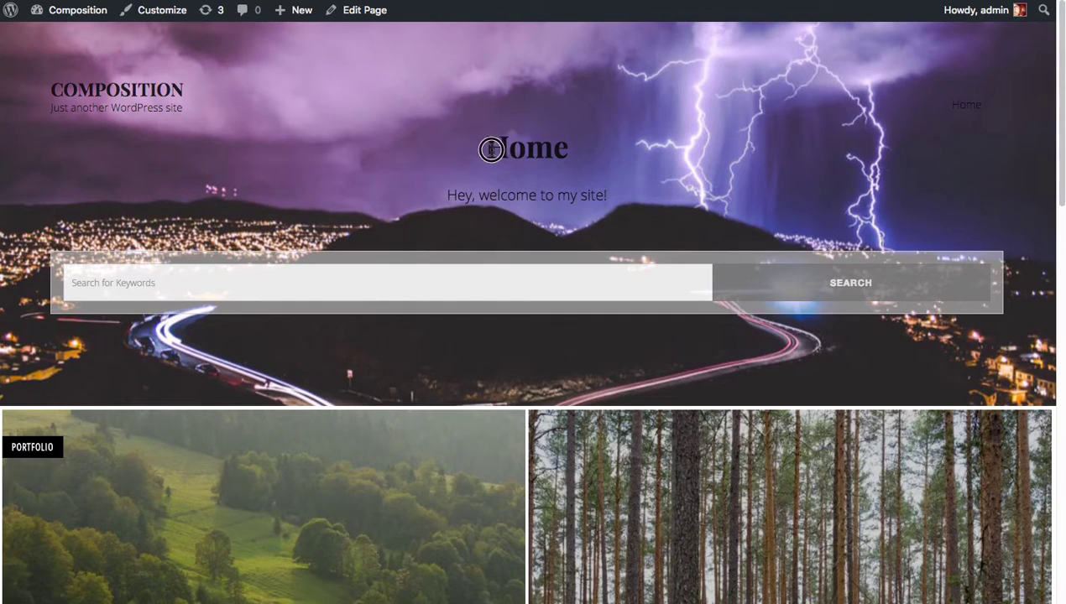
pyautogui.moveTo(488, 148); pyautogui.dragTo(650, 141)
pyautogui.click(549, 278)
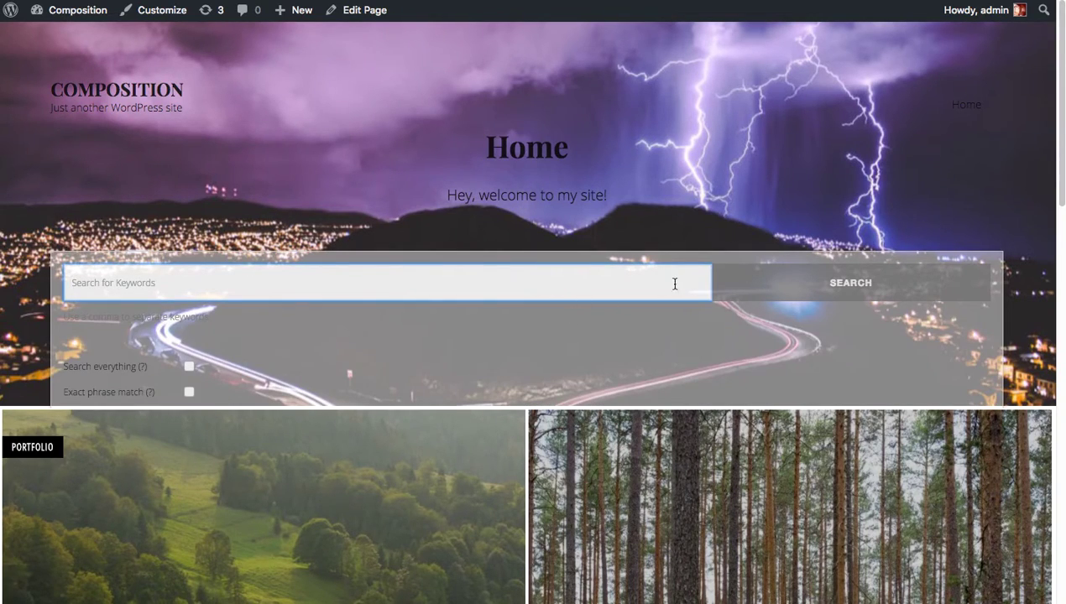
pyautogui.click(695, 204)
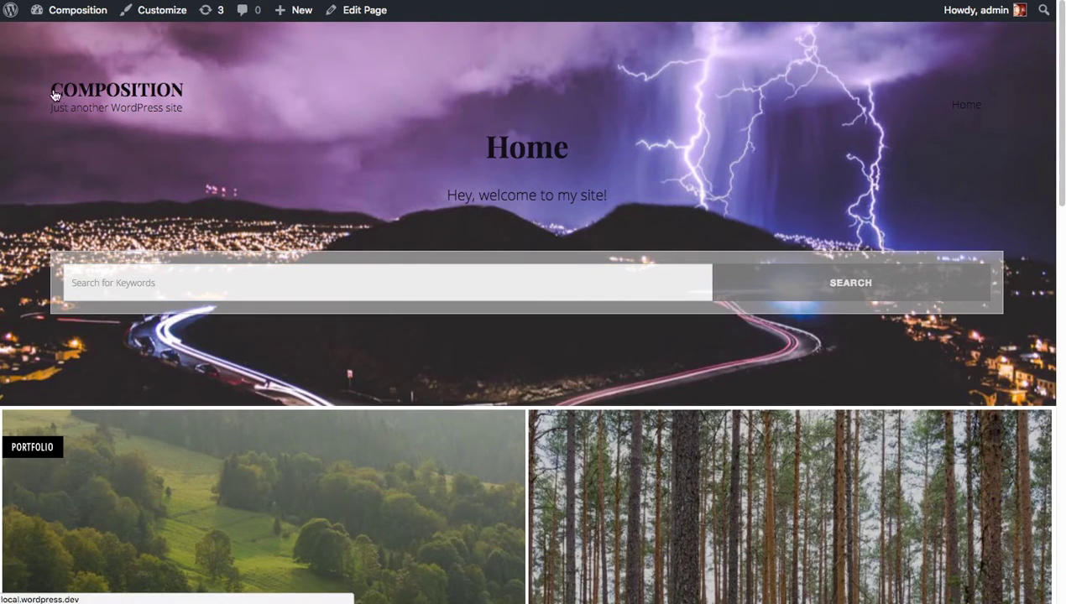
# - Change the Header Text Color in the Customizer's Colors section to white (#ffffff)
pyautogui.click(163, 11)
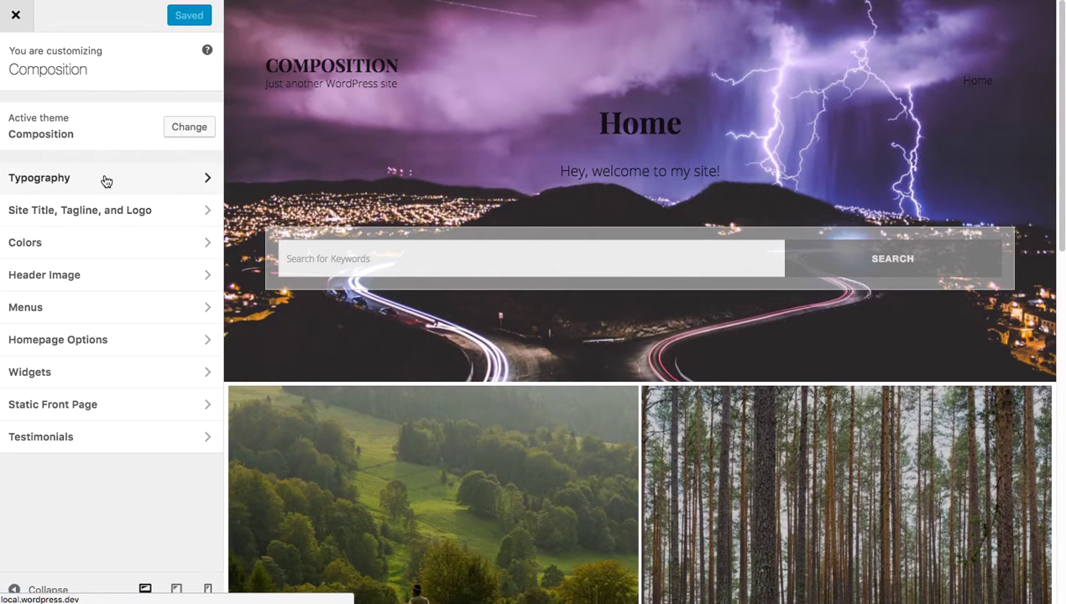
pyautogui.click(107, 245)
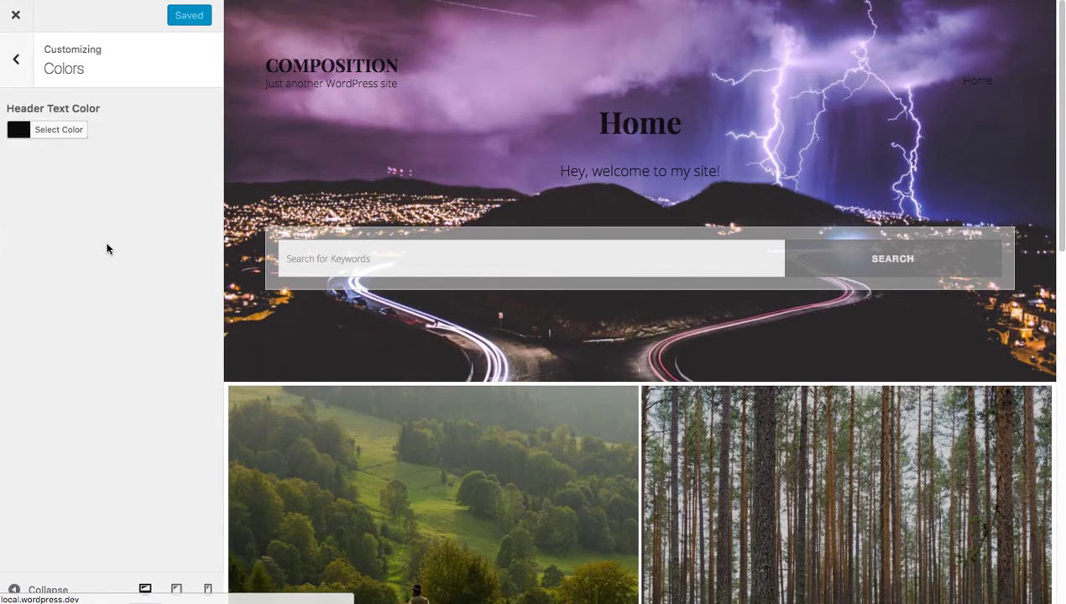
pyautogui.click(22, 131)
pyautogui.moveTo(101, 218); pyautogui.dragTo(2, 133)
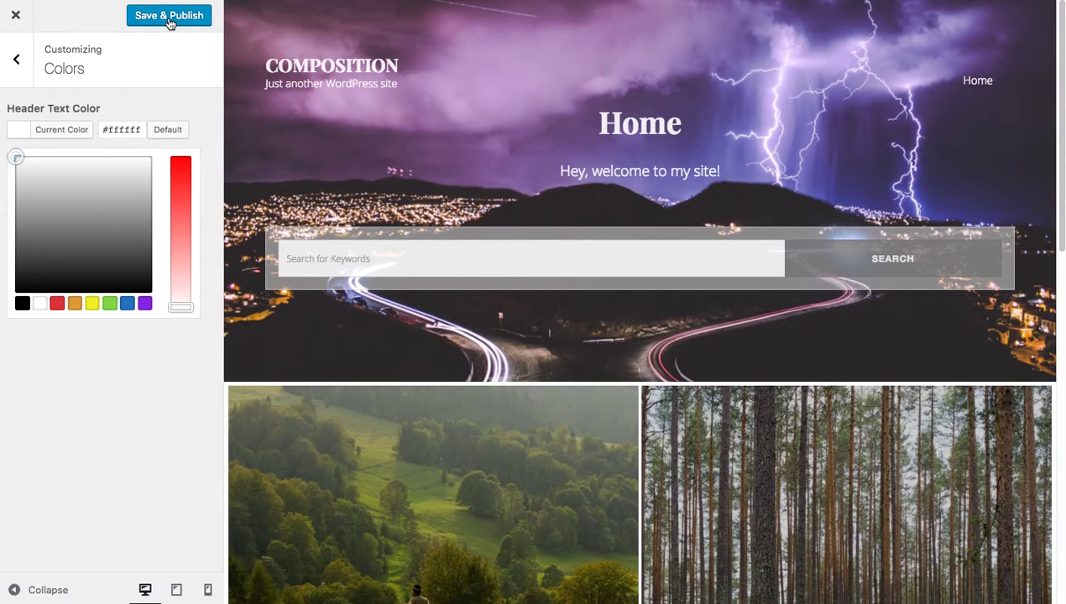
pyautogui.click(32, 73)
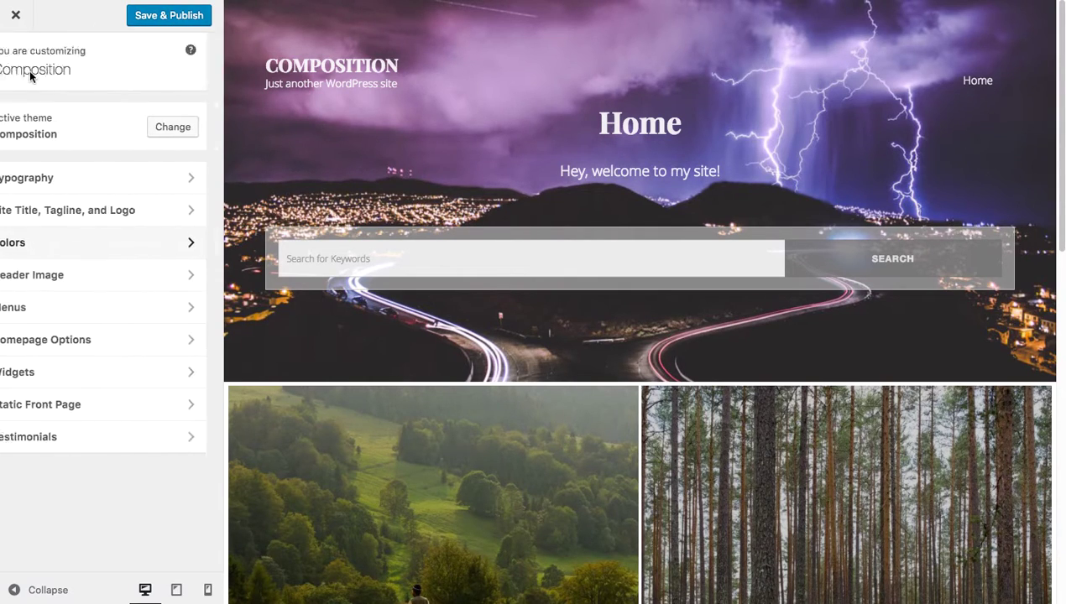
# - Check the Header Image panel, publish the white header text, and exit the Customizer
pyautogui.click(89, 286)
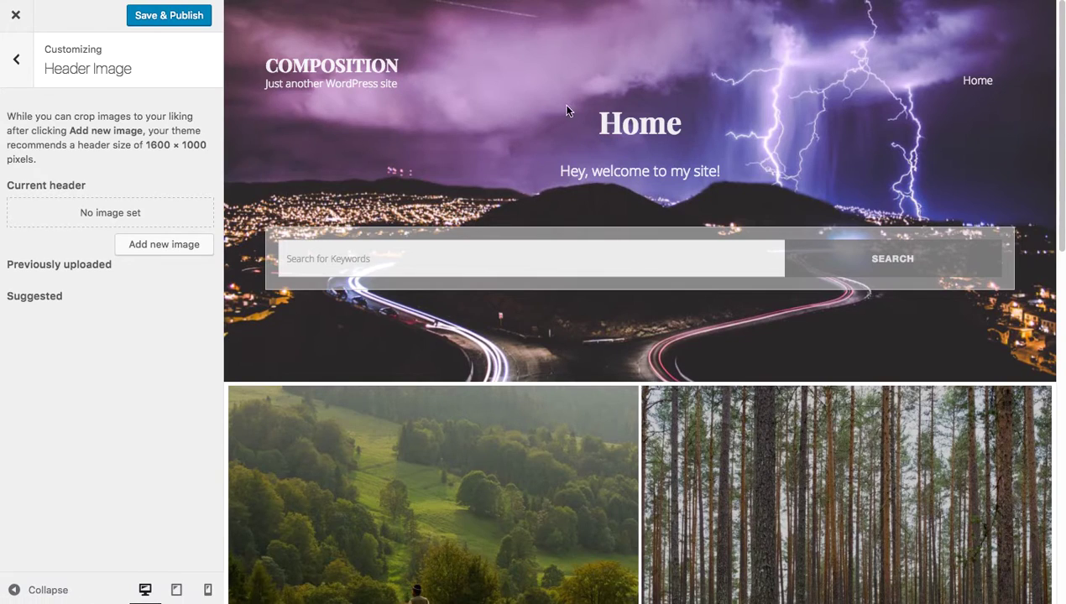
pyautogui.click(180, 17)
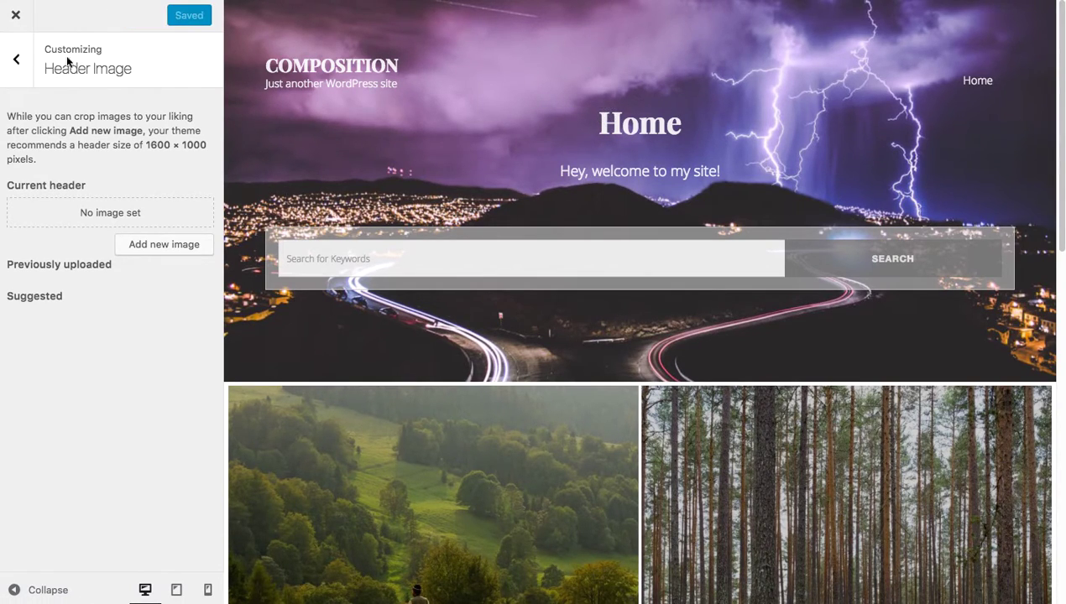
pyautogui.click(14, 19)
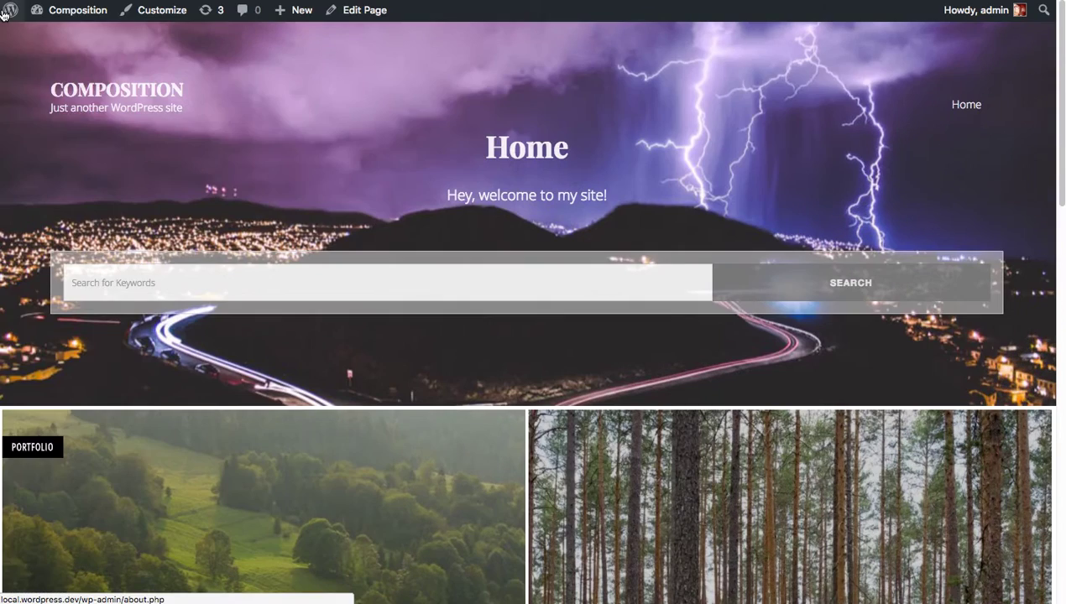
# - Replace the Home page's lightning featured image with the geometric building photo and update the page
pyautogui.click(343, 15)
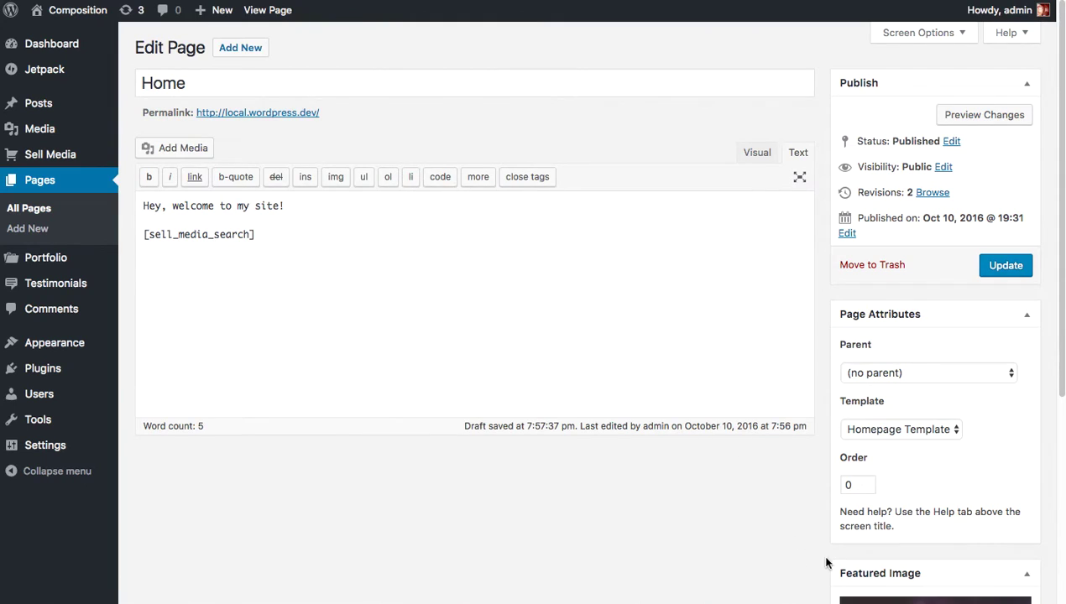
pyautogui.scroll(-5, 826, 562)
pyautogui.click(900, 517)
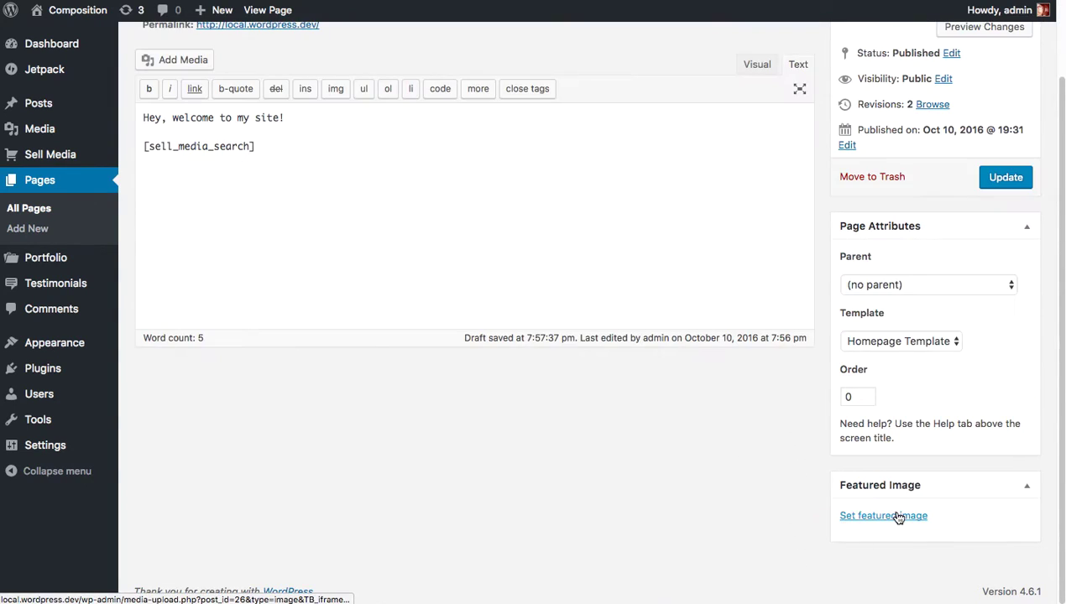
pyautogui.click(896, 515)
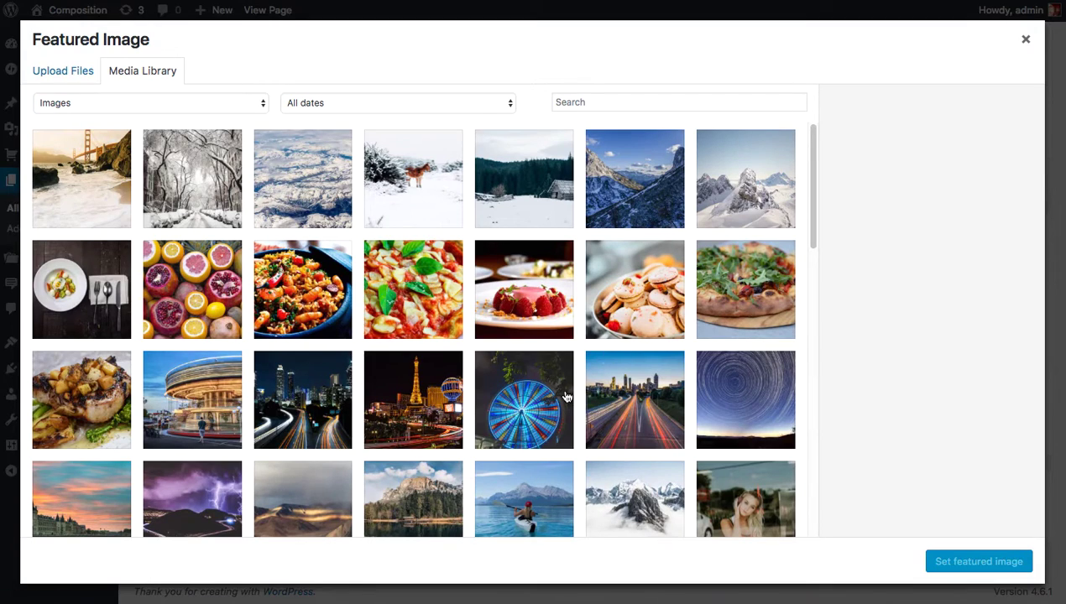
pyautogui.scroll(-2, 597, 401)
pyautogui.scroll(-5, 597, 401)
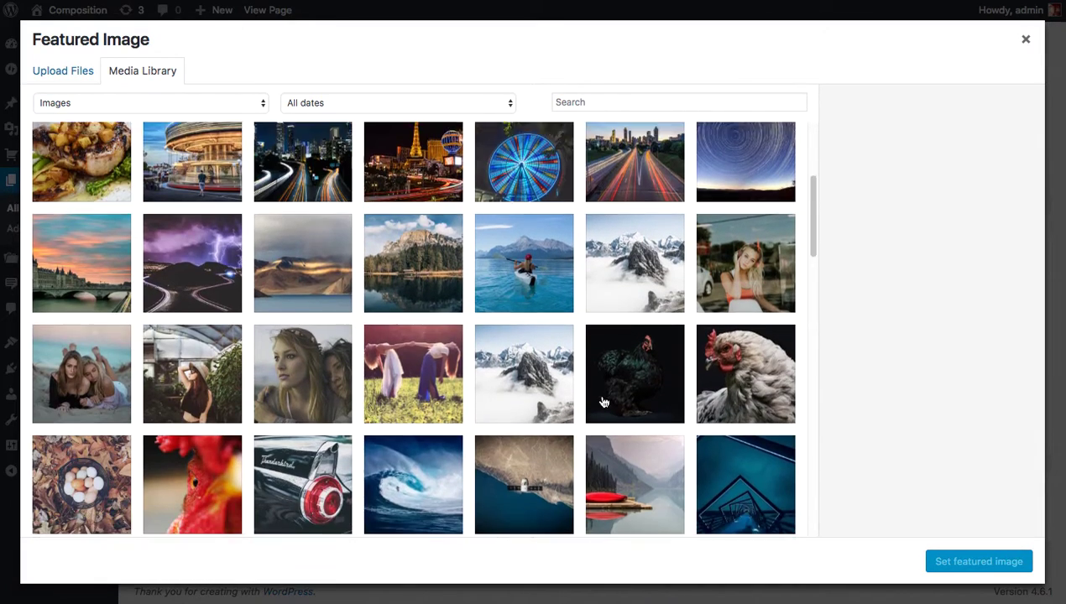
pyautogui.scroll(-2, 604, 399)
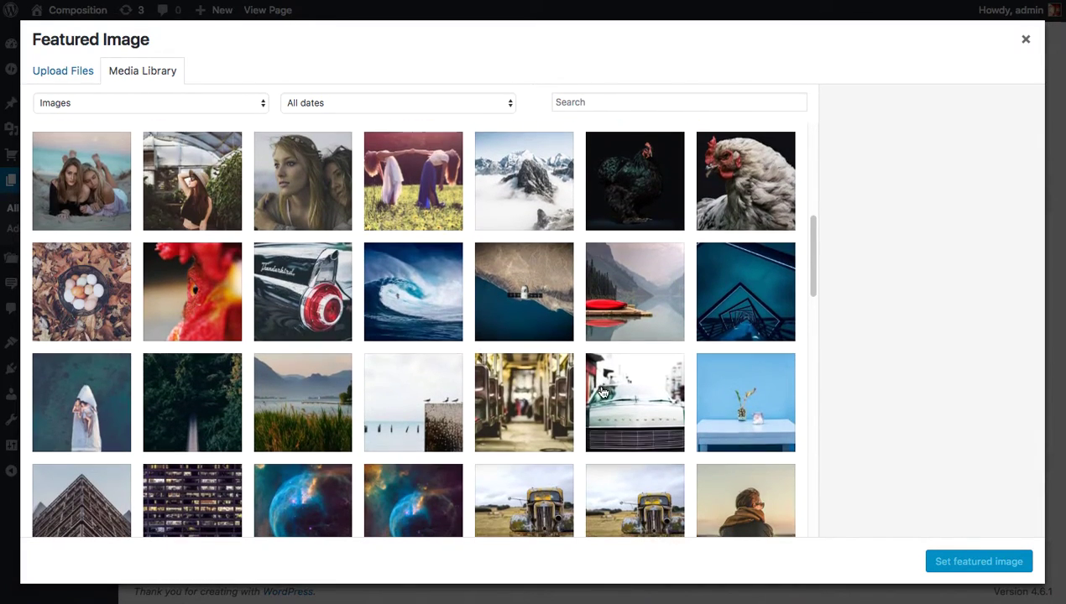
pyautogui.scroll(-1, 618, 395)
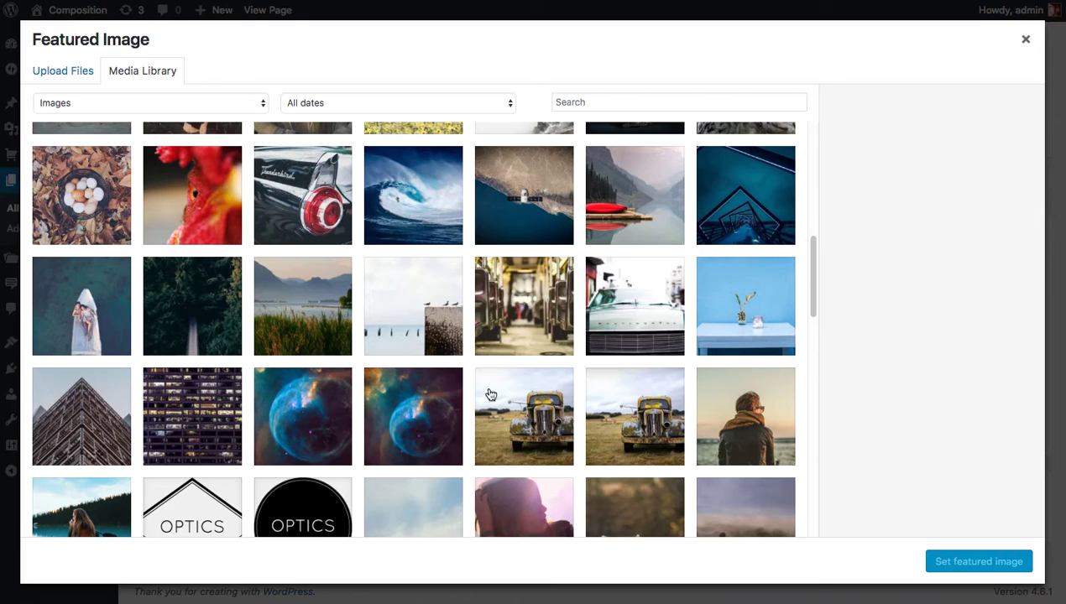
pyautogui.click(85, 430)
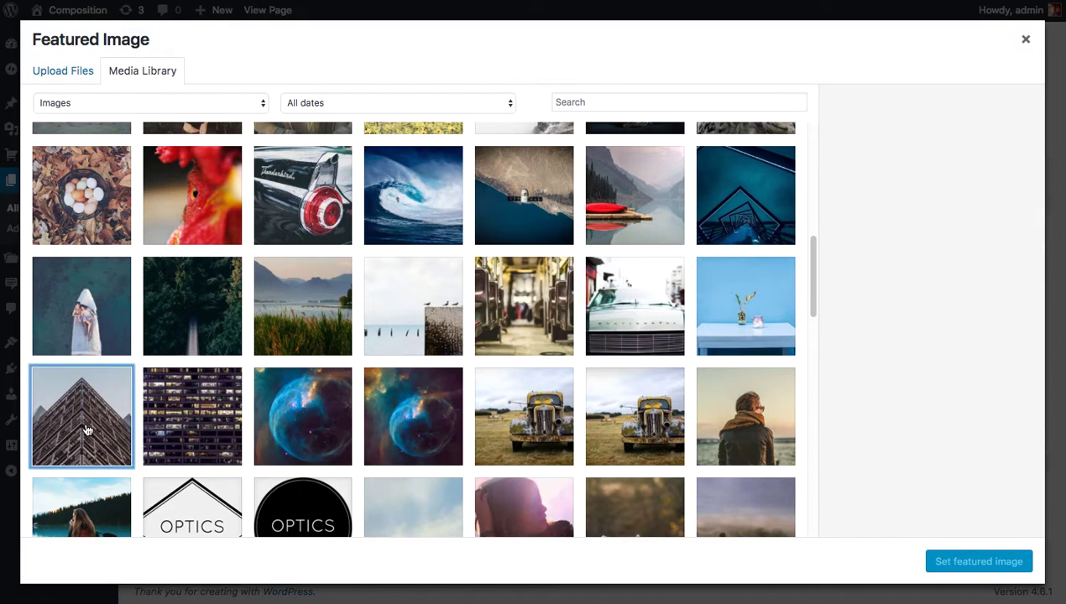
pyautogui.click(978, 564)
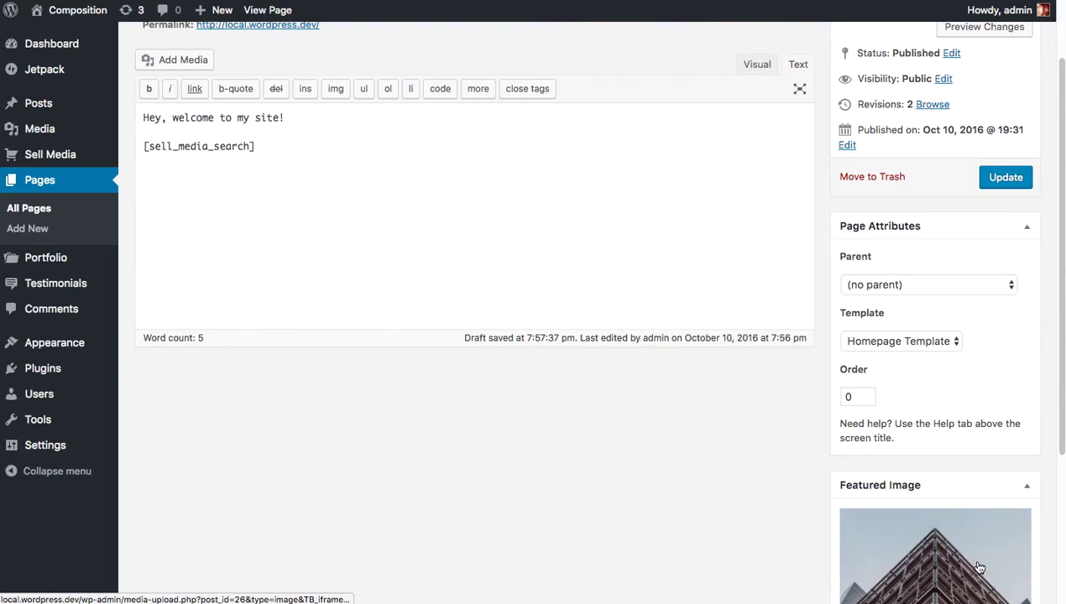
pyautogui.click(1013, 187)
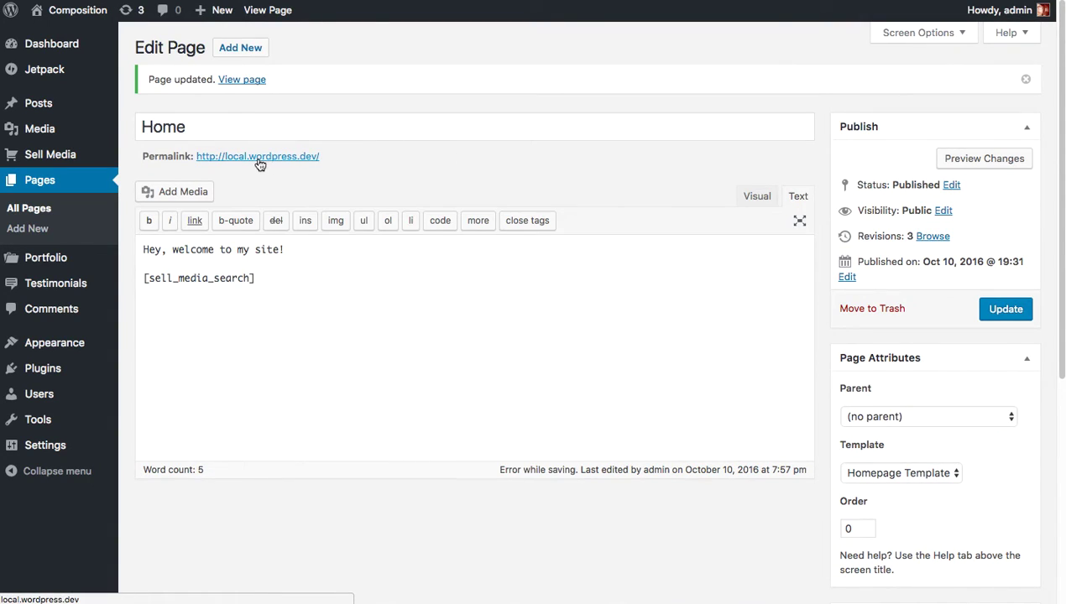
# - View the live homepage under its building photo header and try the keyword search box
pyautogui.click(259, 162)
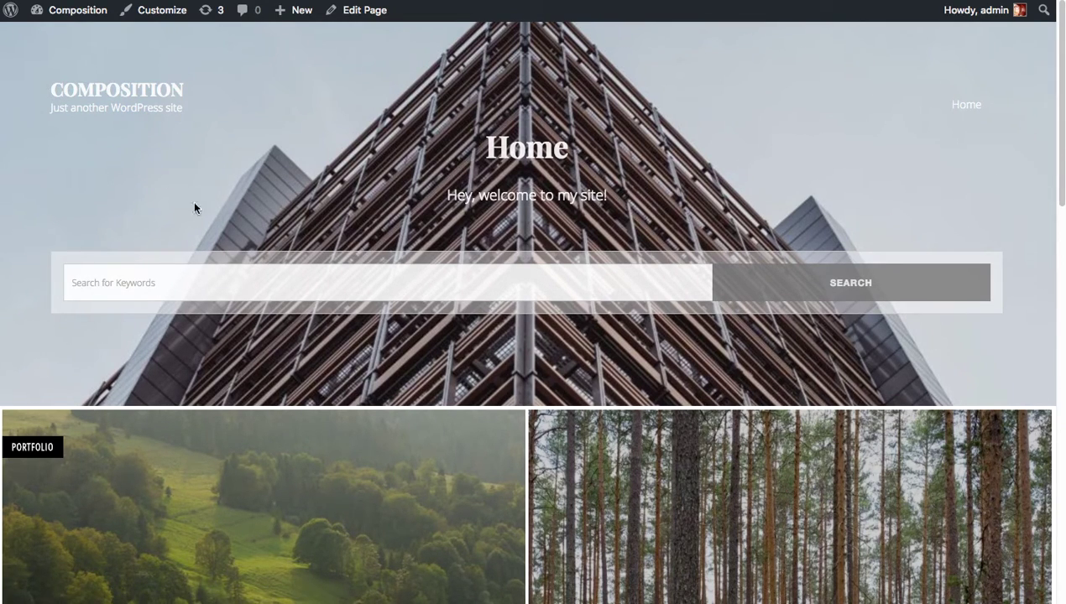
pyautogui.click(215, 267)
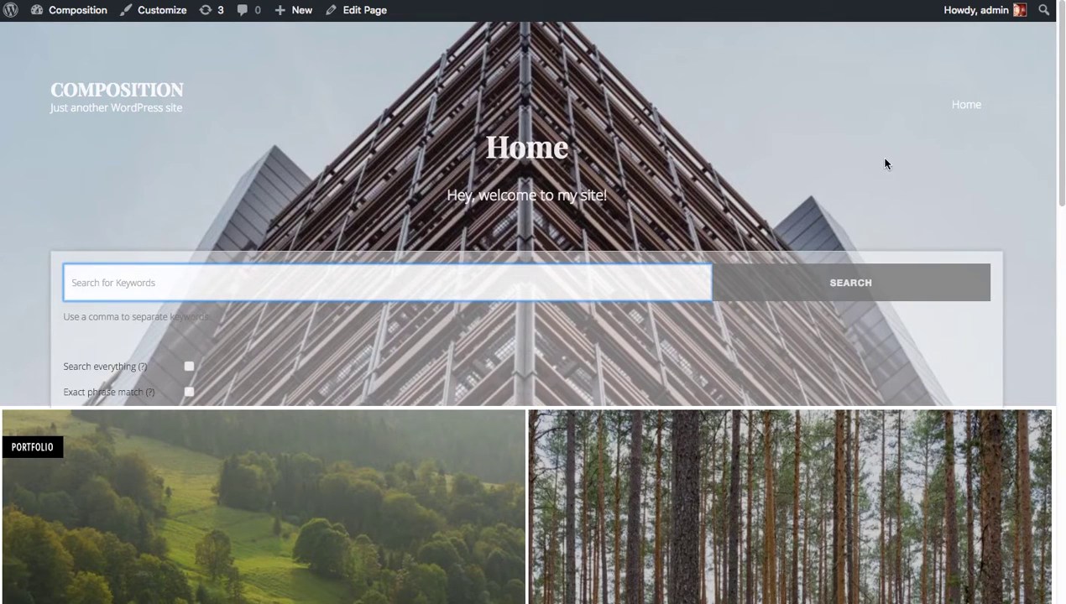
pyautogui.click(881, 168)
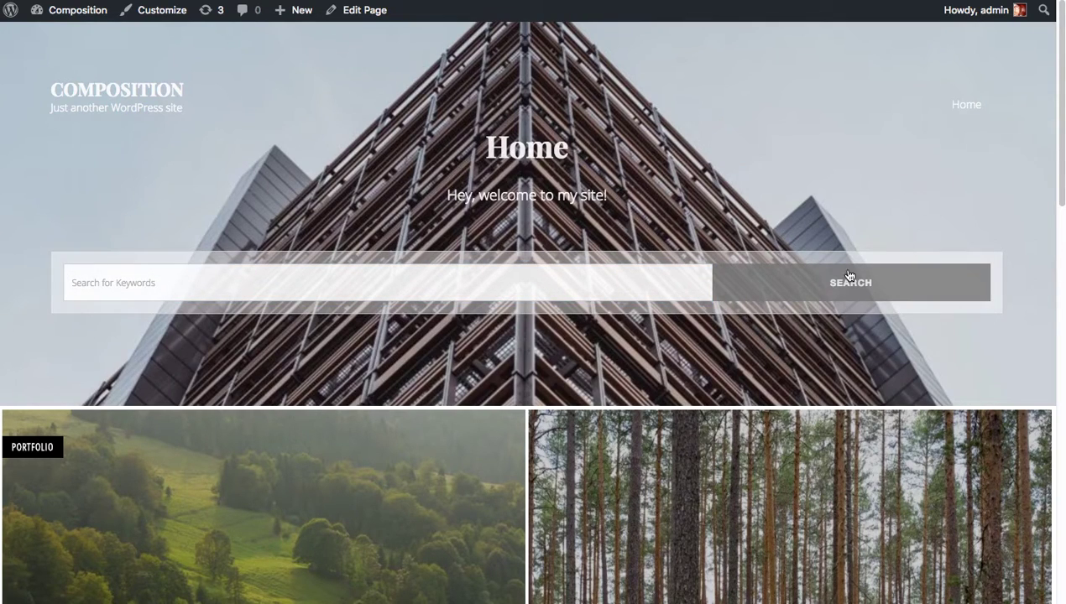
# - Change the Home page title to 'Hey, welcome to my website'
pyautogui.click(368, 16)
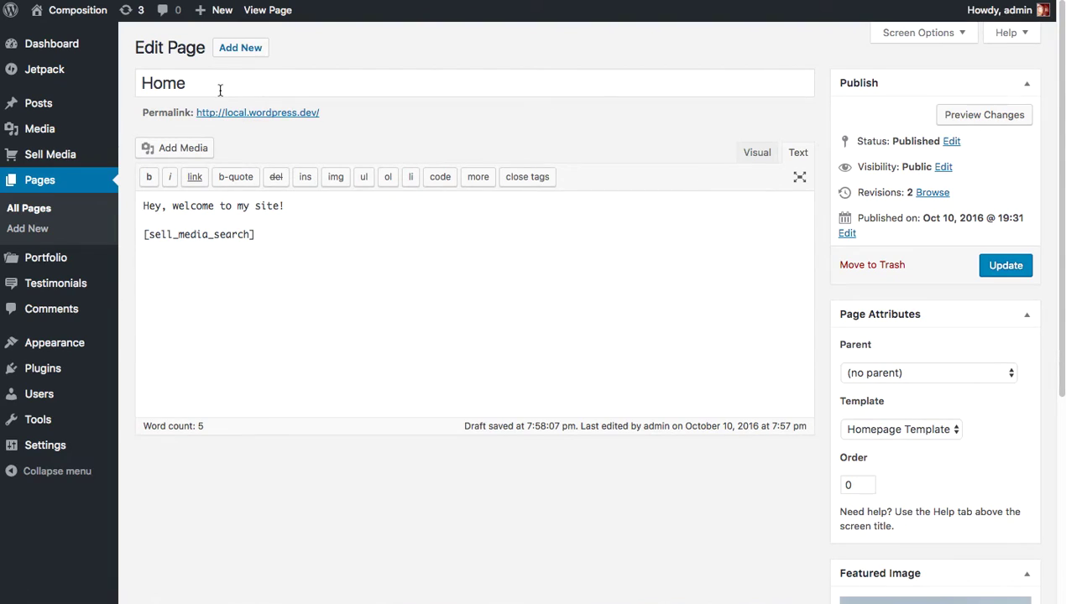
pyautogui.doubleClick(219, 88)
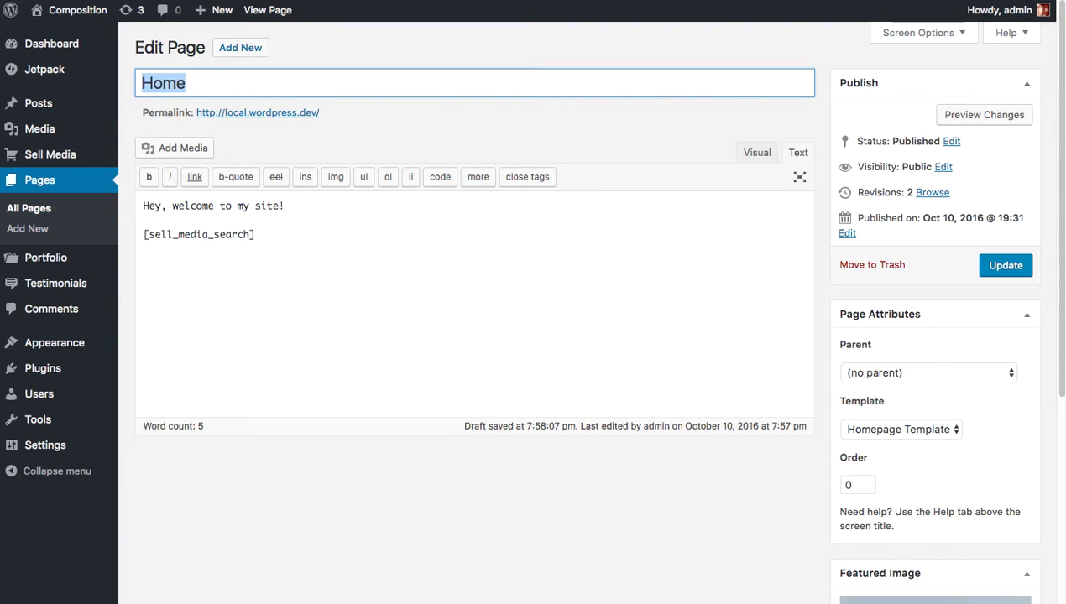
pyautogui.write('Hey, we')
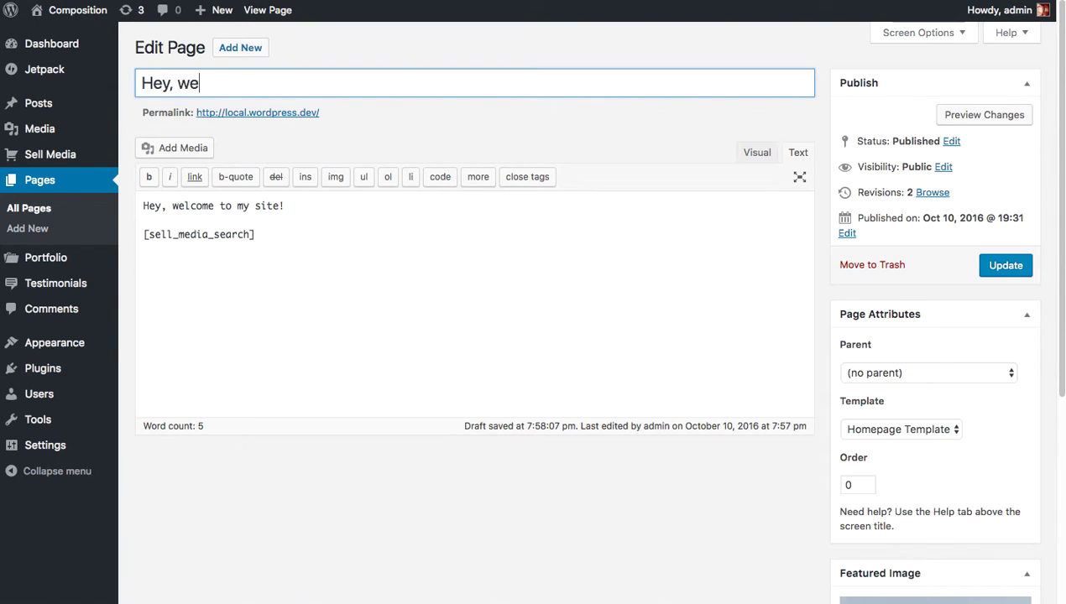
pyautogui.write('lcome to my web')
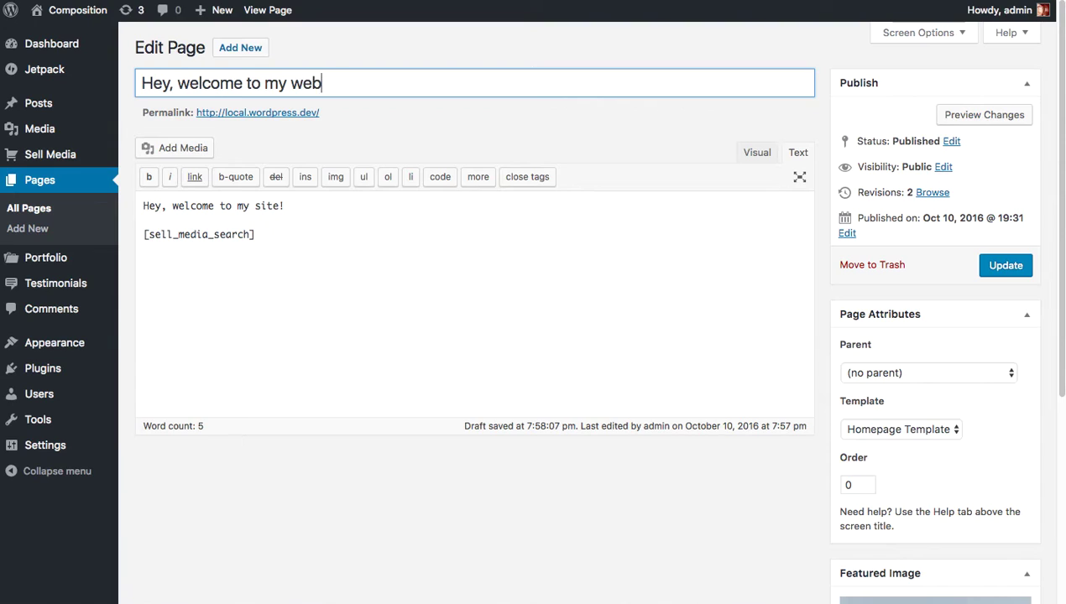
pyautogui.write('site!')
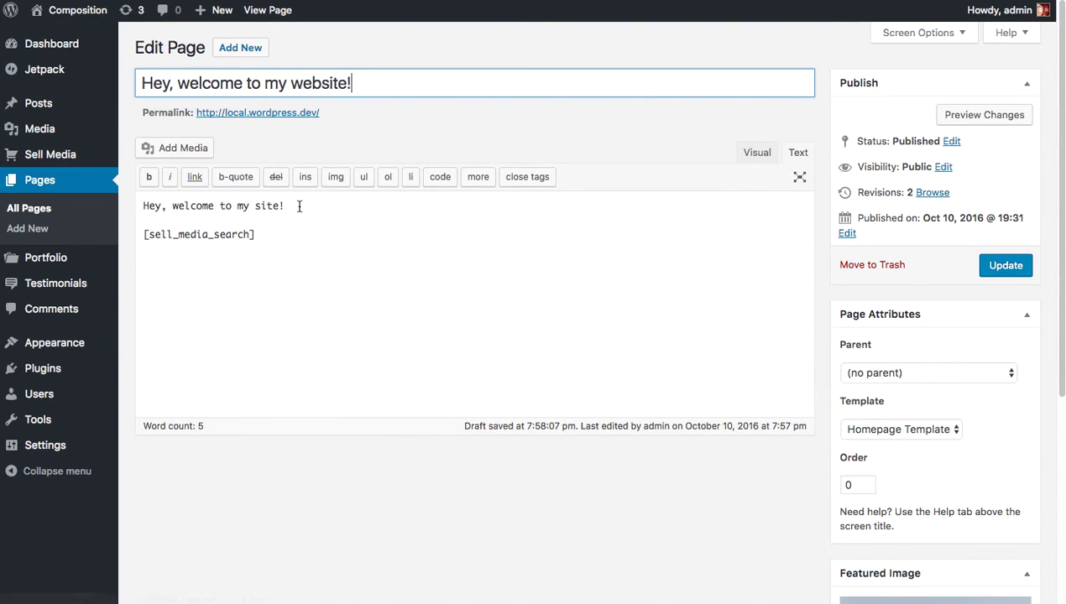
# - Replace the first body line with 'Browse around, let me know if you want to work together!' and update
pyautogui.moveTo(297, 205); pyautogui.dragTo(141, 205)
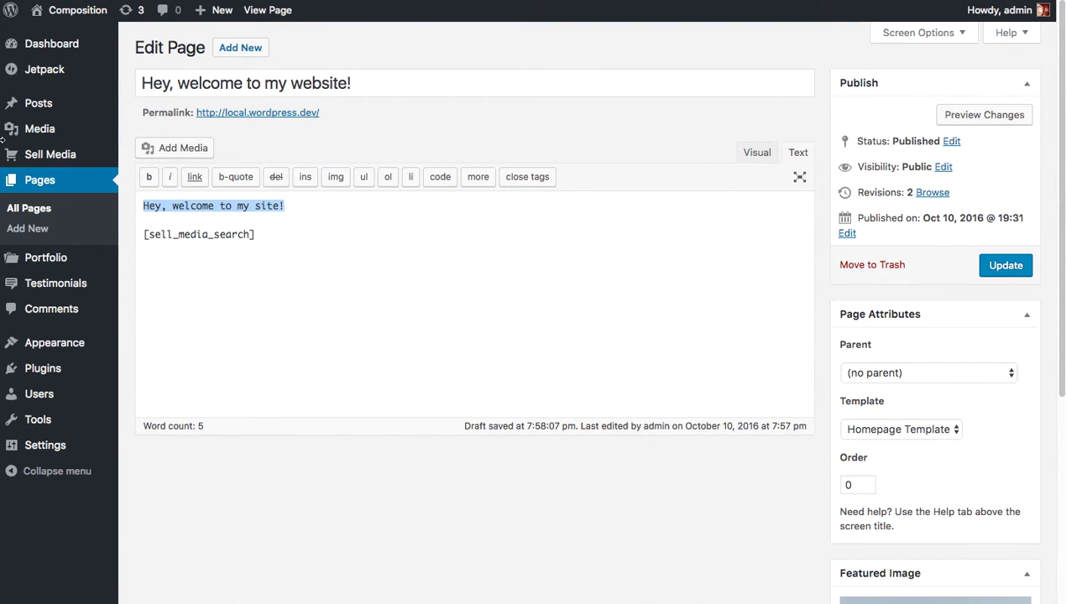
pyautogui.write('Browse arou')
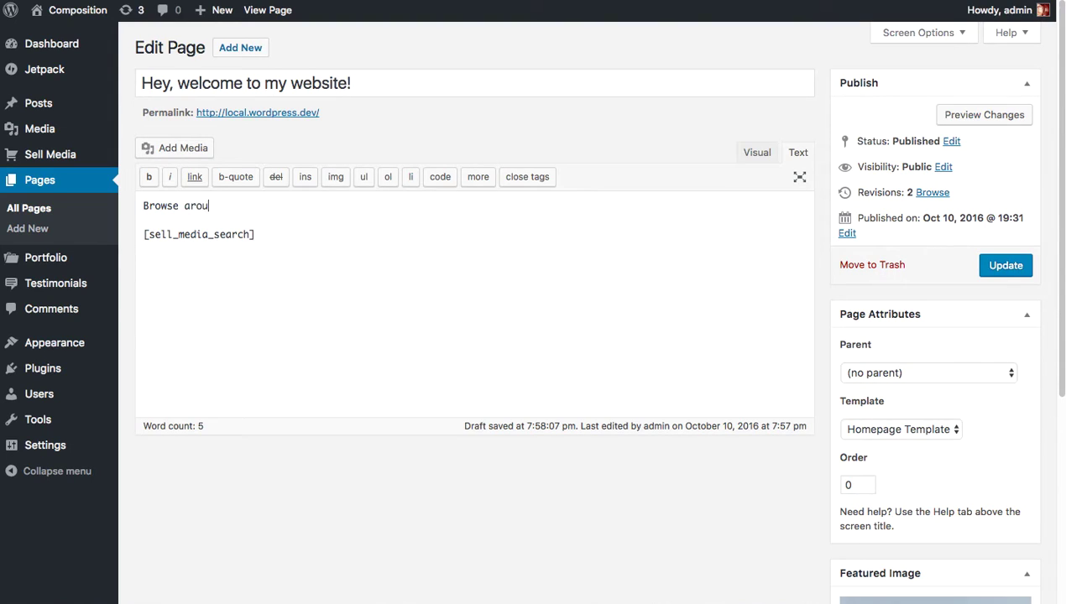
pyautogui.write('nd, a')
pyautogui.write('et me know if you')
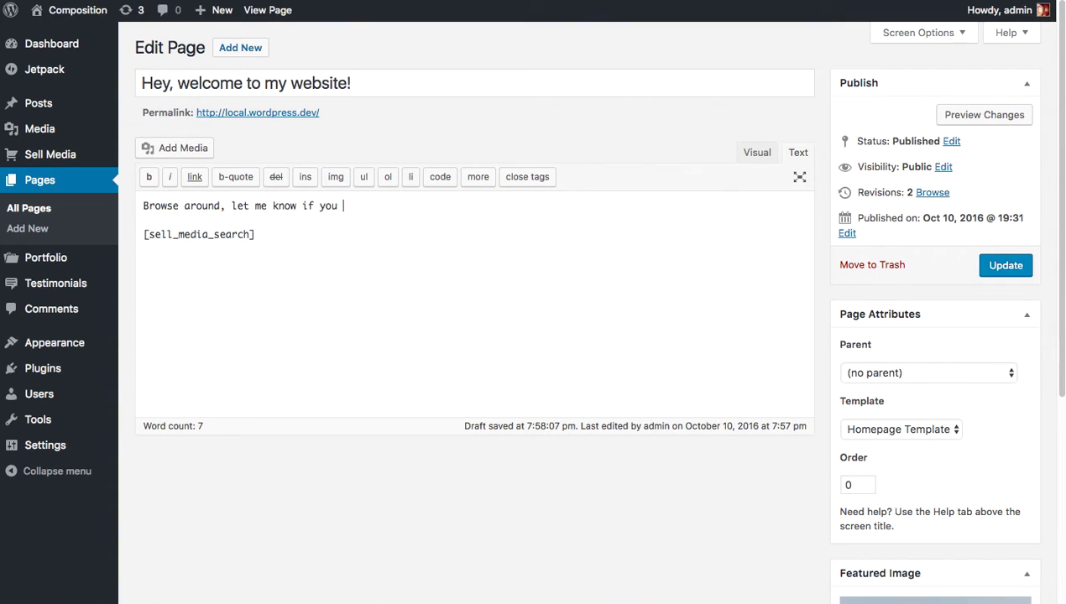
pyautogui.write(' want to work together!')
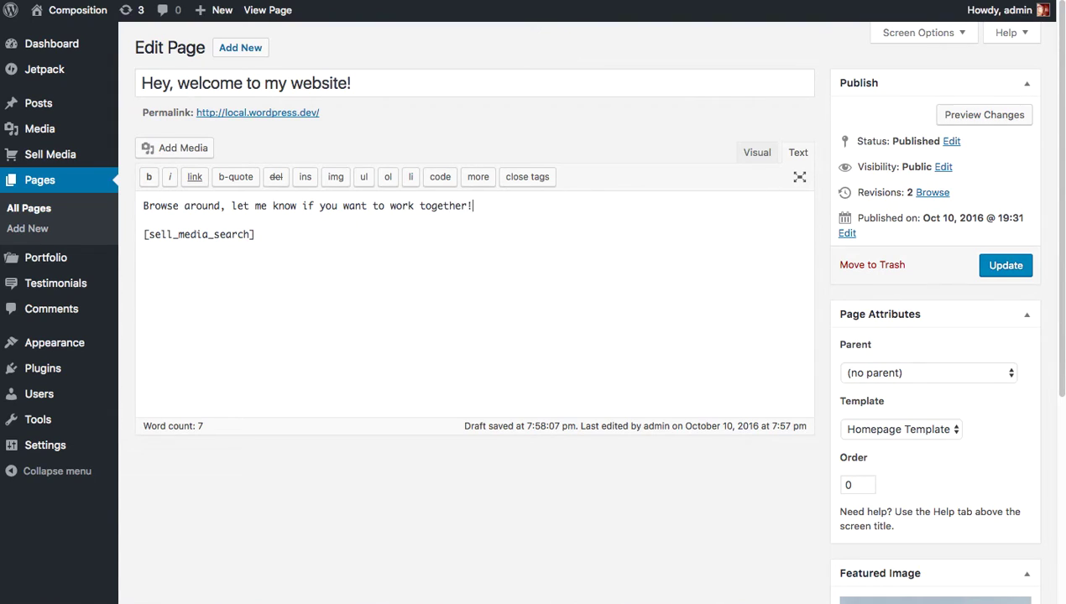
pyautogui.click(1007, 265)
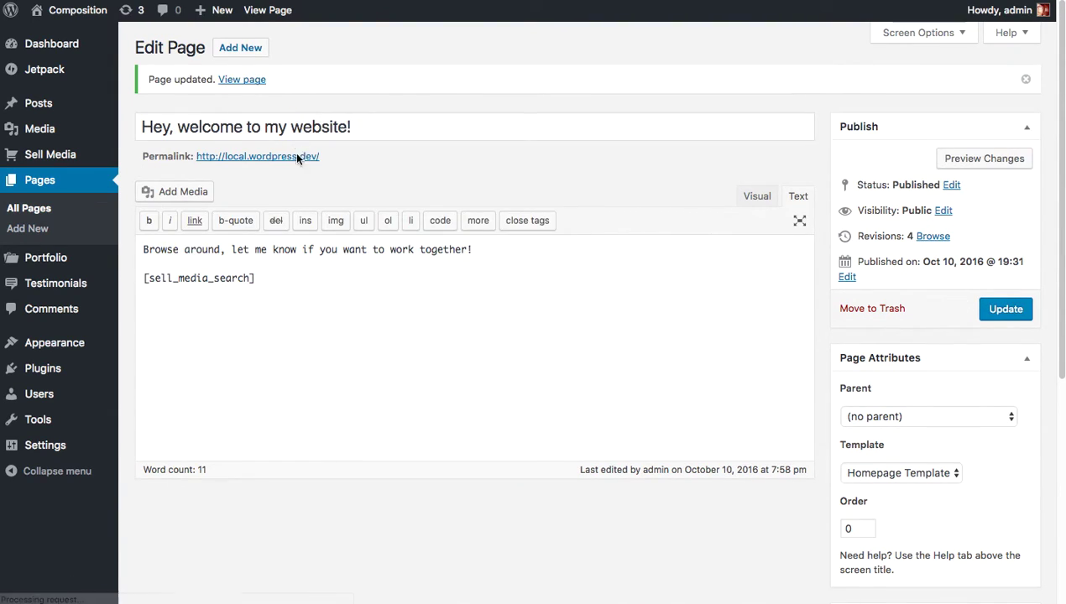
# - On the live homepage, check the new welcome heading and the 'Browse around' subtitle line
pyautogui.click(299, 158)
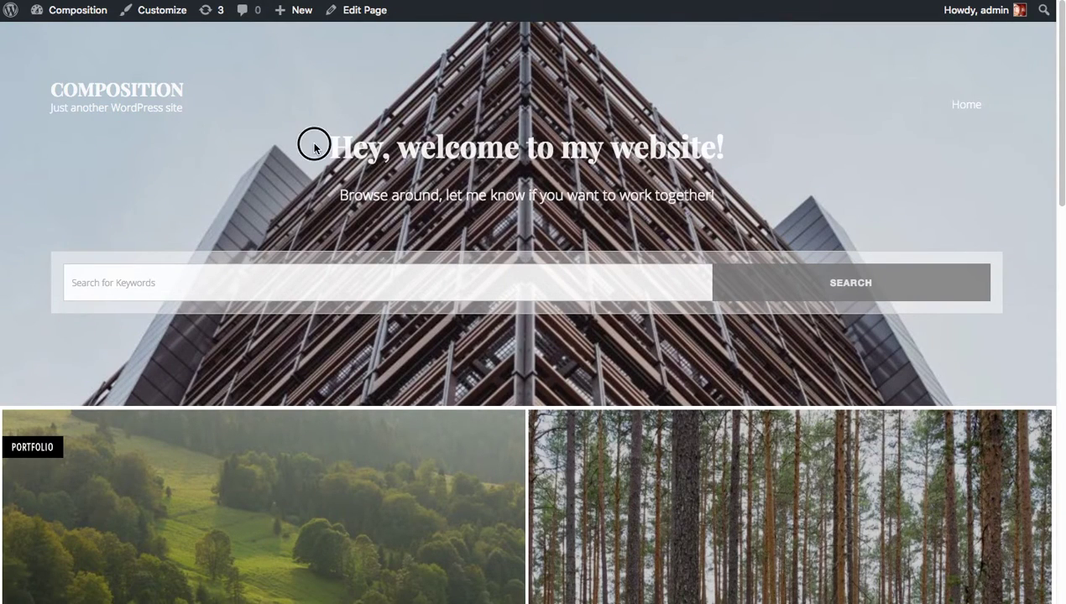
pyautogui.moveTo(314, 146); pyautogui.dragTo(792, 164)
pyautogui.click(730, 151)
pyautogui.moveTo(335, 195); pyautogui.dragTo(707, 184)
pyautogui.click(775, 208)
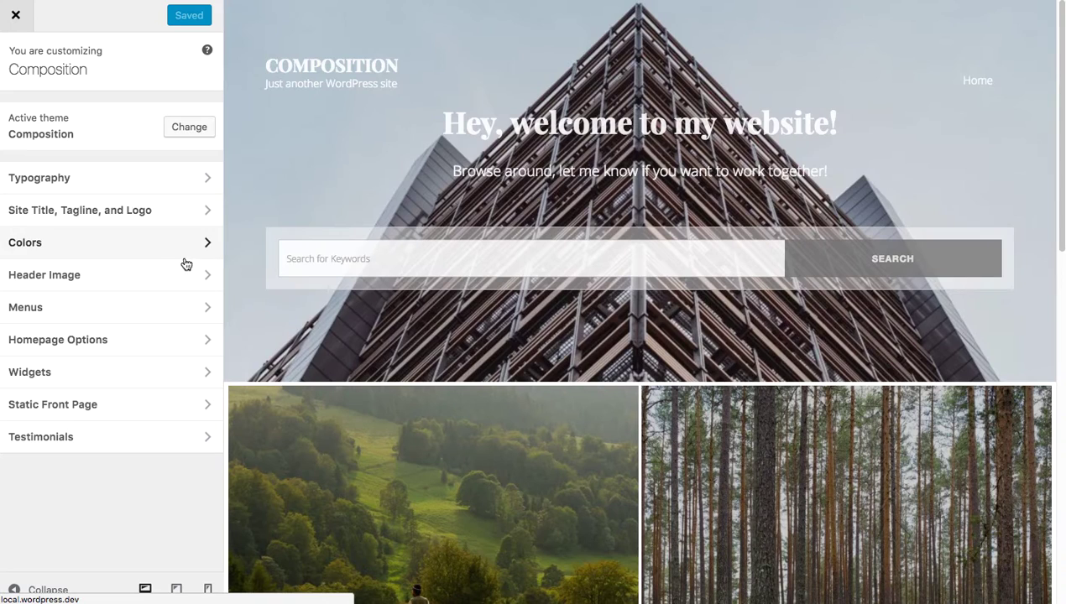
# - Set the Homepage Options > Homepage Call to Action visibility to Show
pyautogui.click(203, 340)
pyautogui.scroll(-8, 548, 353)
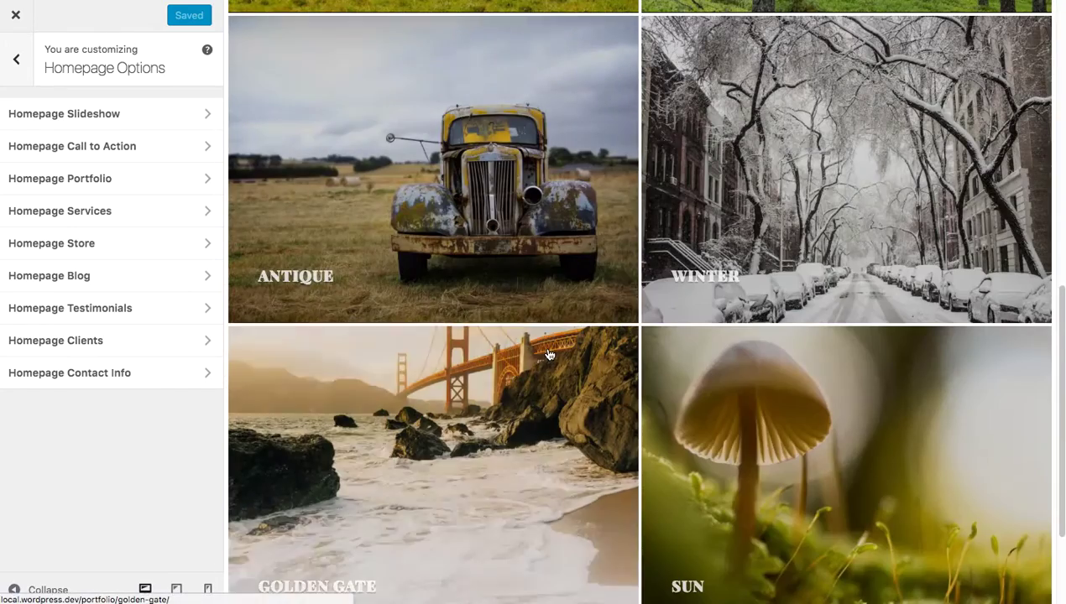
pyautogui.scroll(2, 313, 195)
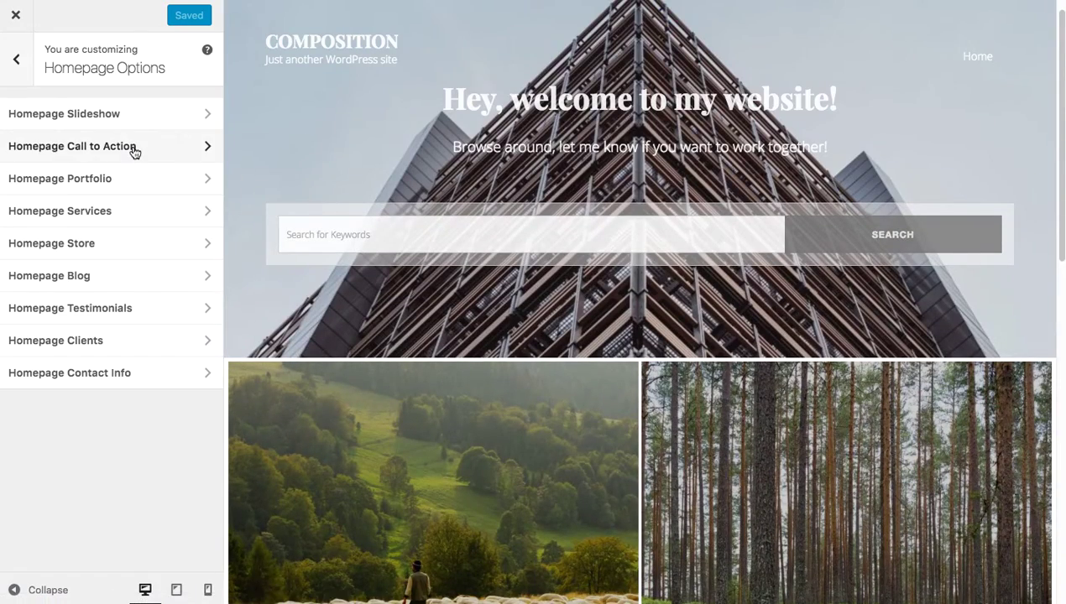
pyautogui.click(133, 148)
pyautogui.click(102, 220)
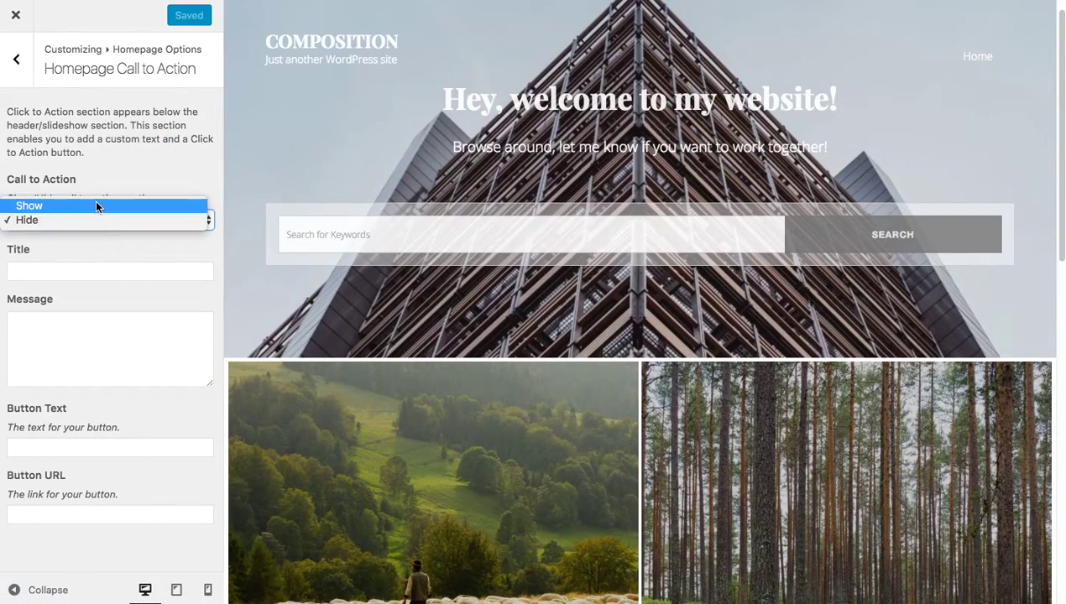
pyautogui.click(100, 205)
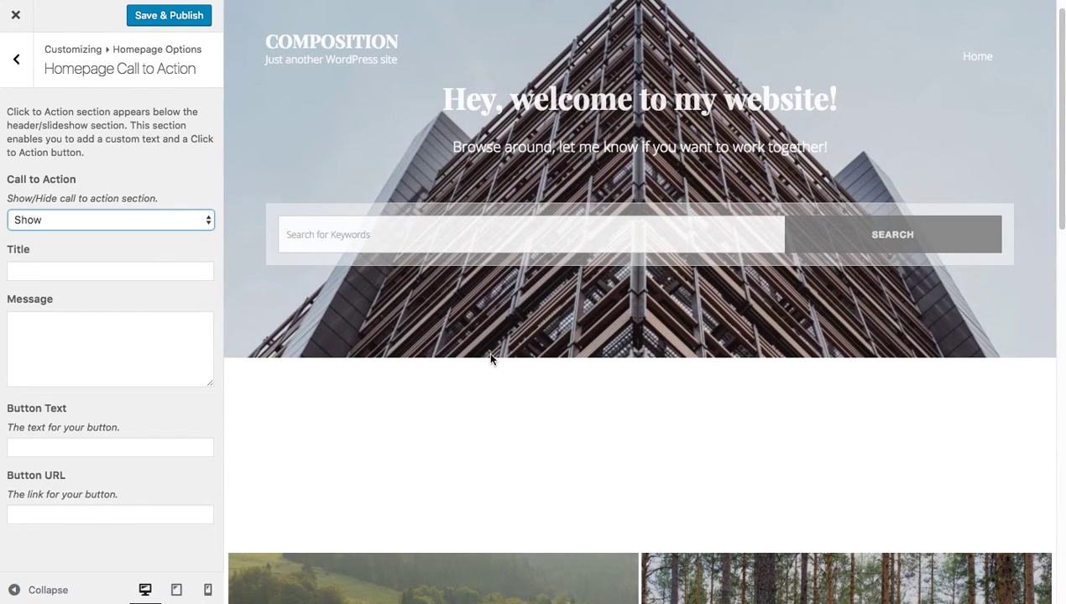
# - Title the call-to-action 'Let's Work Together!' with the message 'Click the button below and let's start a project together!'
pyautogui.click(112, 271)
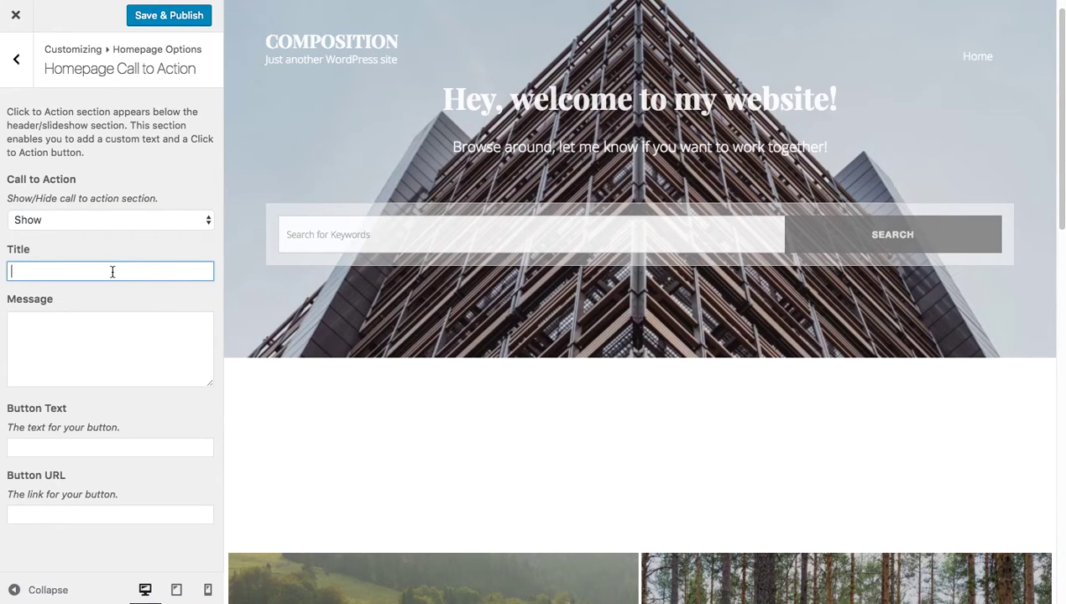
pyautogui.write("Let's Work Together!")
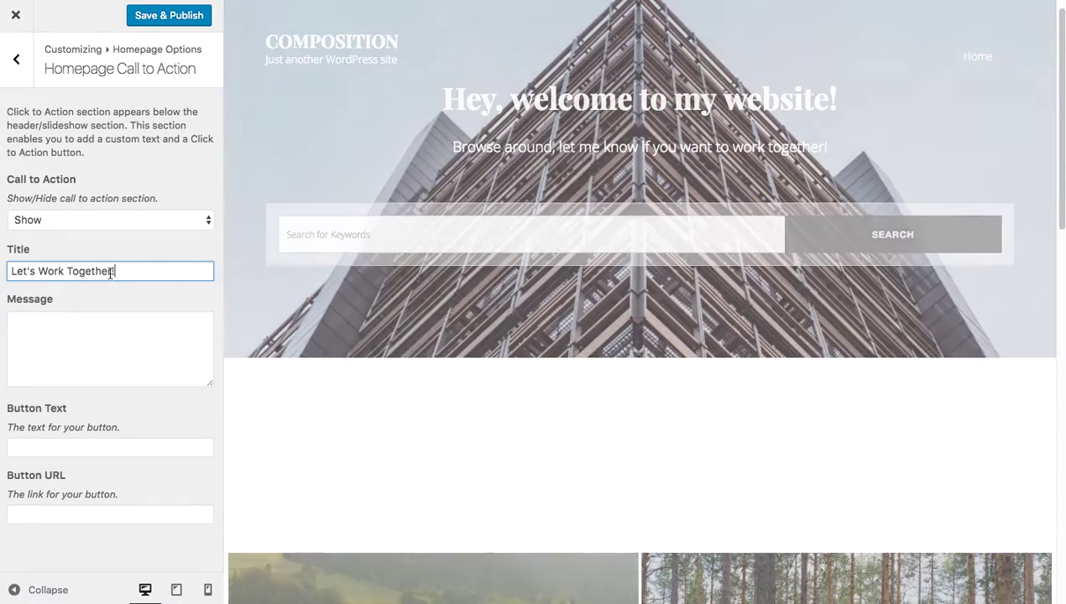
pyautogui.click(101, 338)
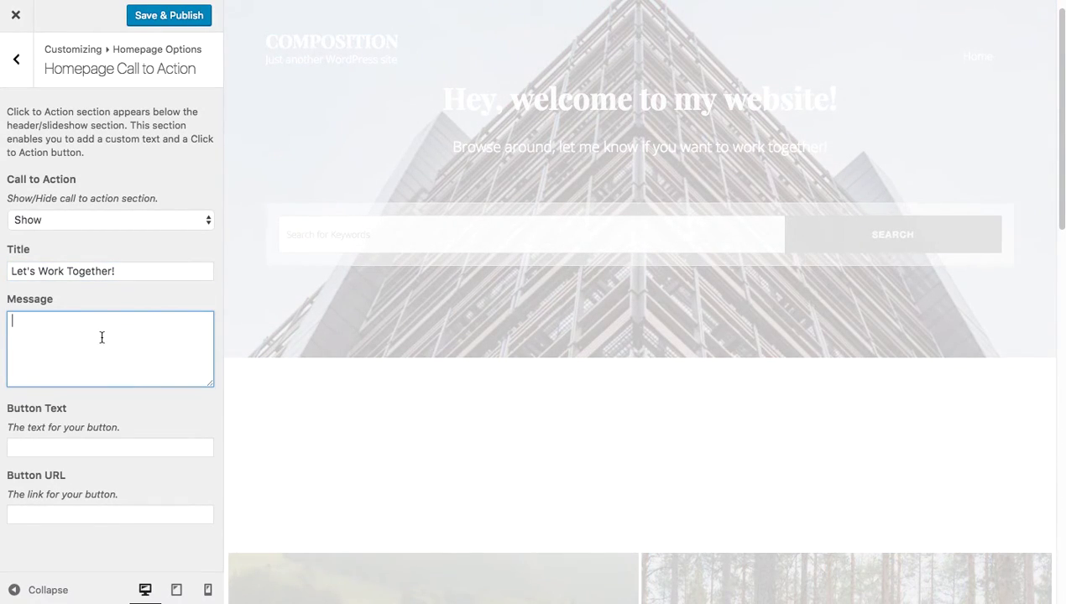
pyautogui.write('Click the butto')
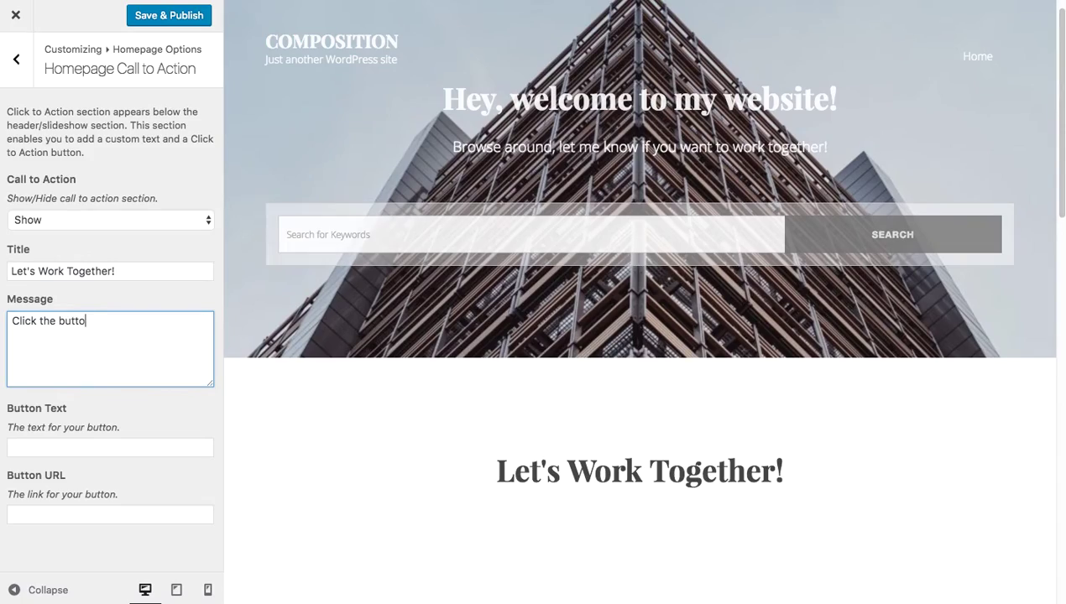
pyautogui.write("n below and let's start a pro")
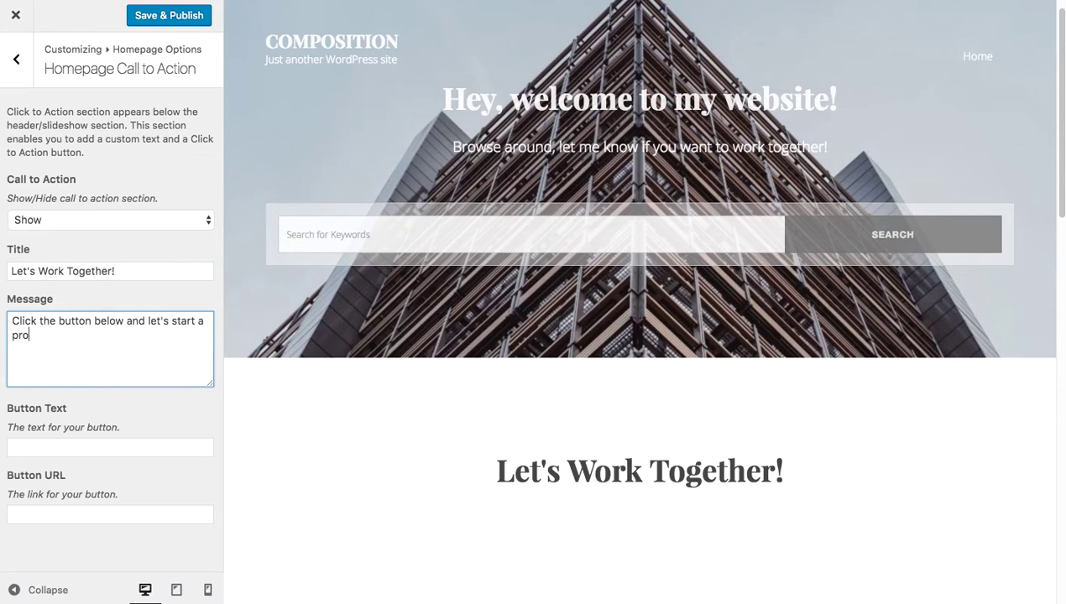
pyautogui.write('ject together!')
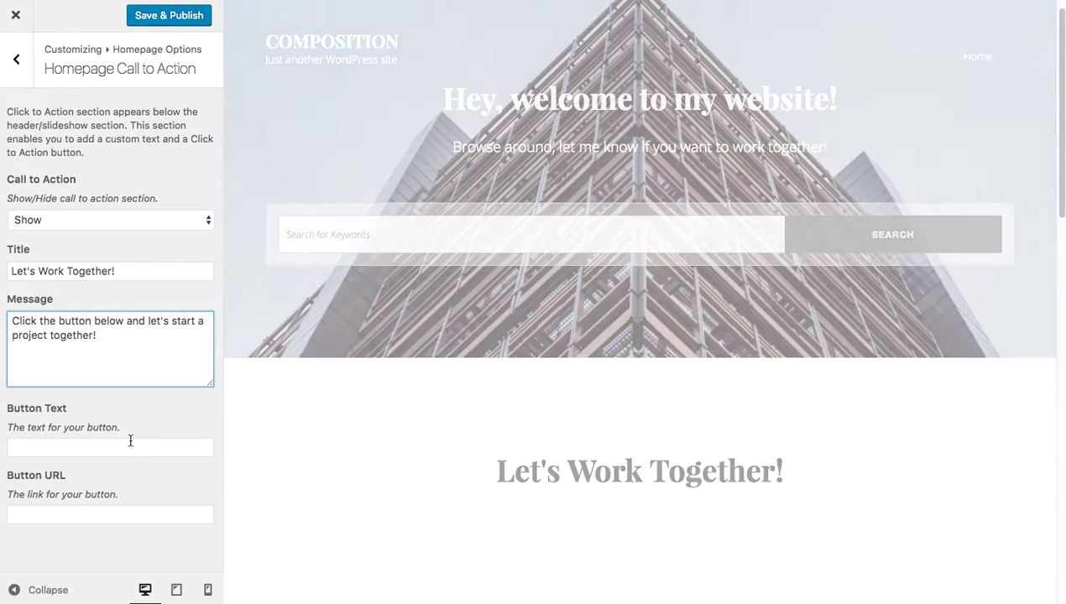
pyautogui.click(129, 449)
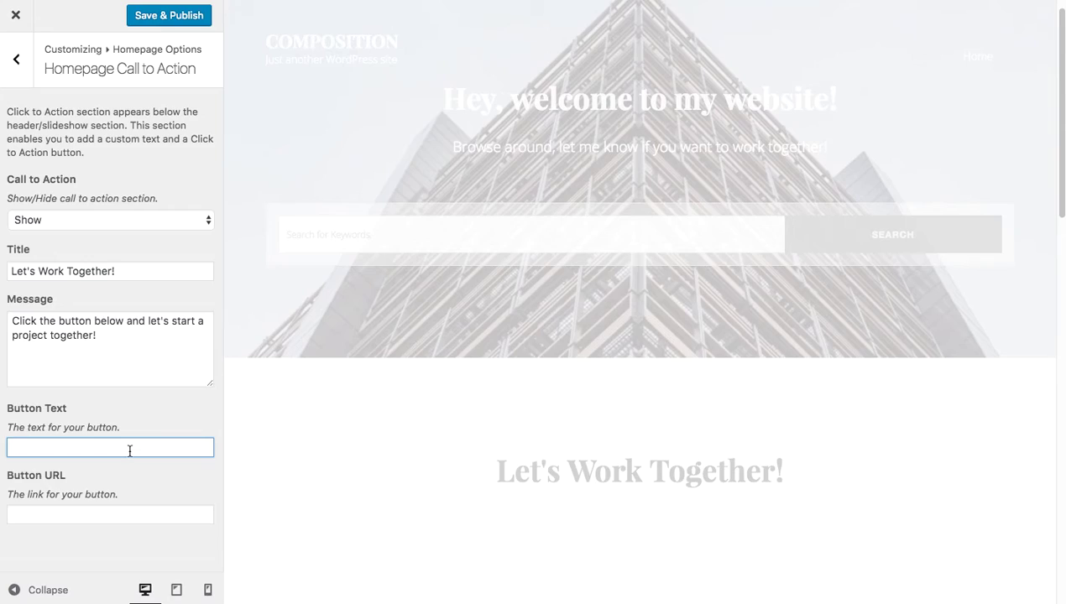
pyautogui.write('Get Stare')
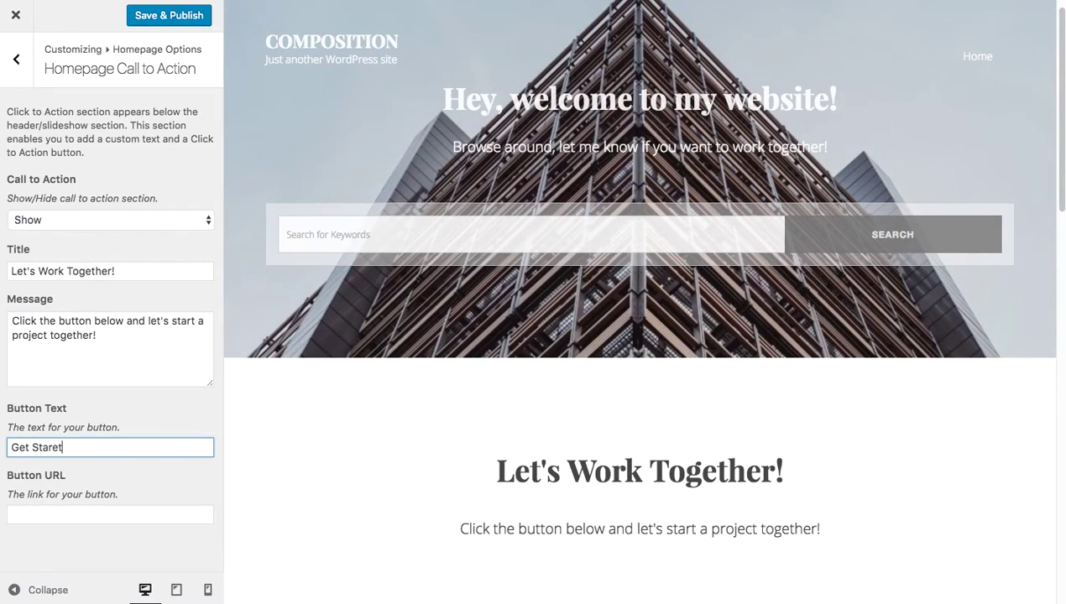
pyautogui.press('BackSpace')
pyautogui.write('ted')
pyautogui.press('Tab')
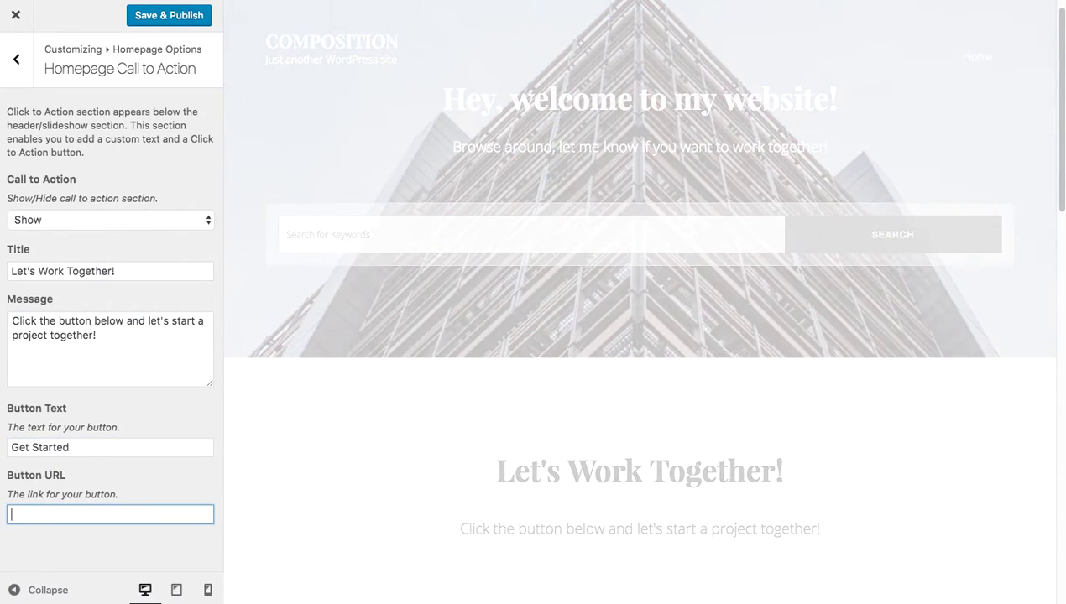
pyautogui.write('https://ex')
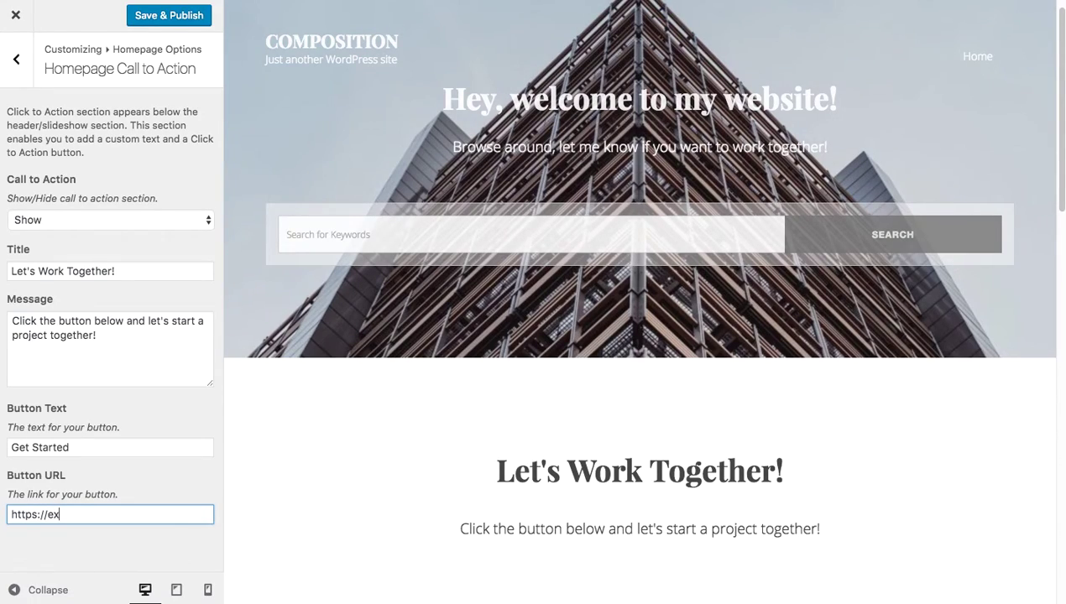
pyautogui.write('amples')
pyautogui.press('BackSpace')
pyautogui.write('.com')
pyautogui.click(334, 428)
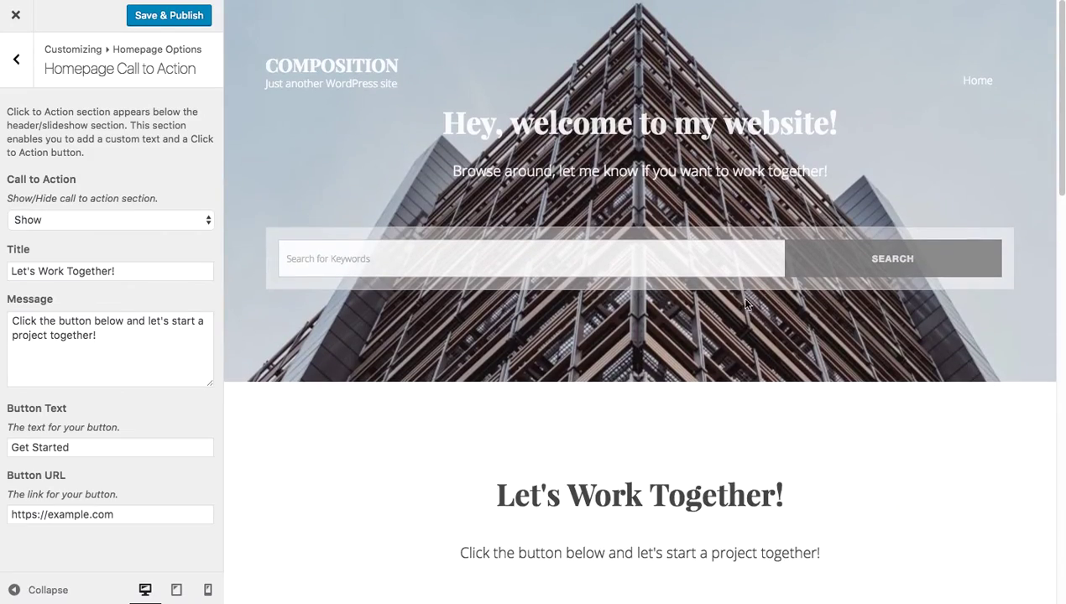
# - Review the new Call to Action in the preview, open Homepage Contact Info, and publish
pyautogui.scroll(-15, 745, 303)
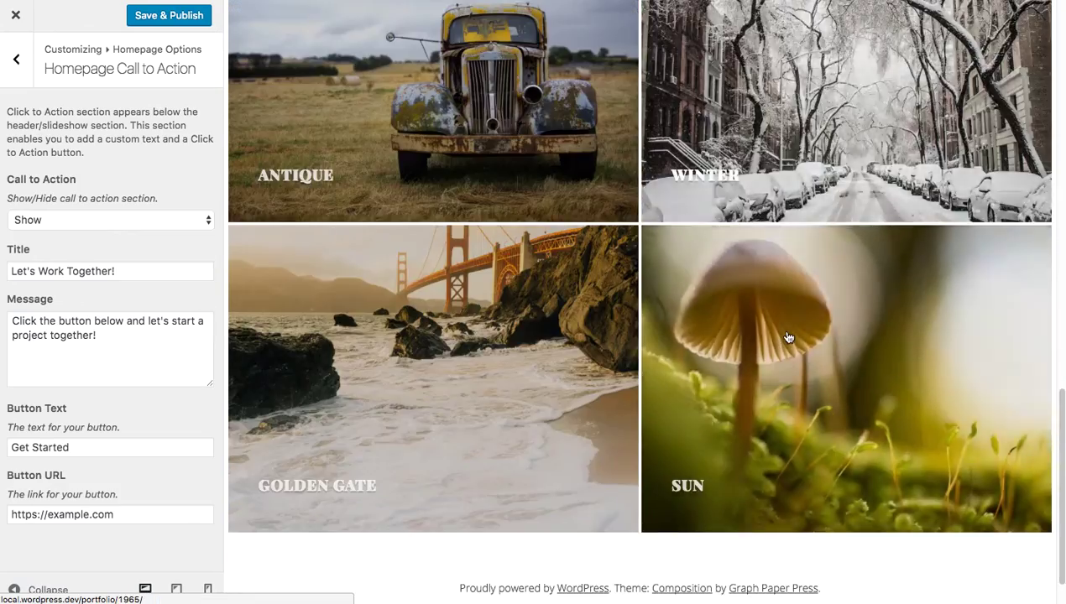
pyautogui.scroll(15, 788, 337)
pyautogui.scroll(-2, 870, 465)
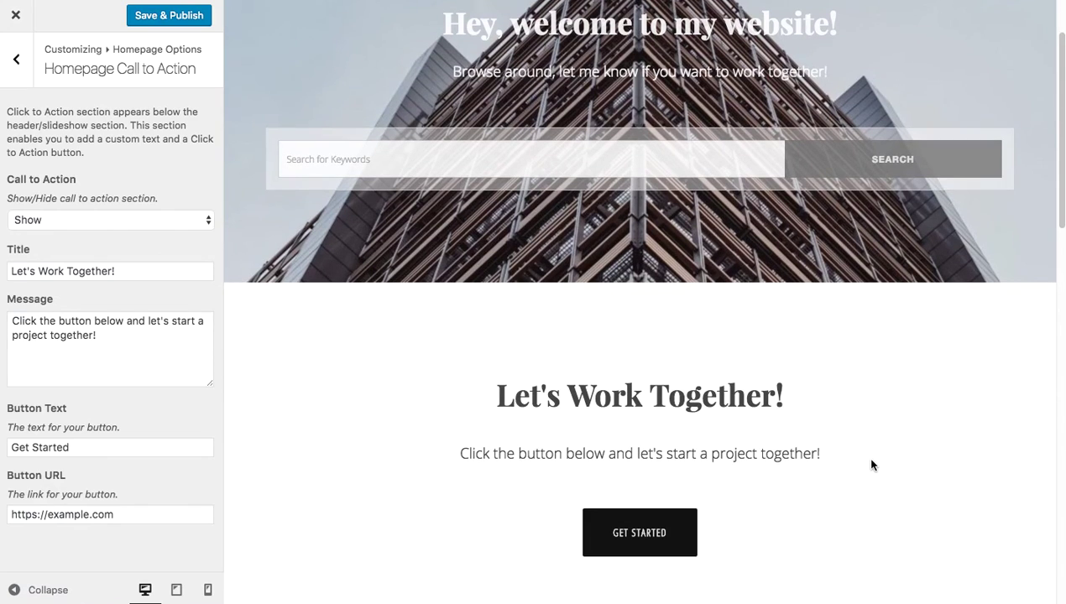
pyautogui.scroll(2, 889, 465)
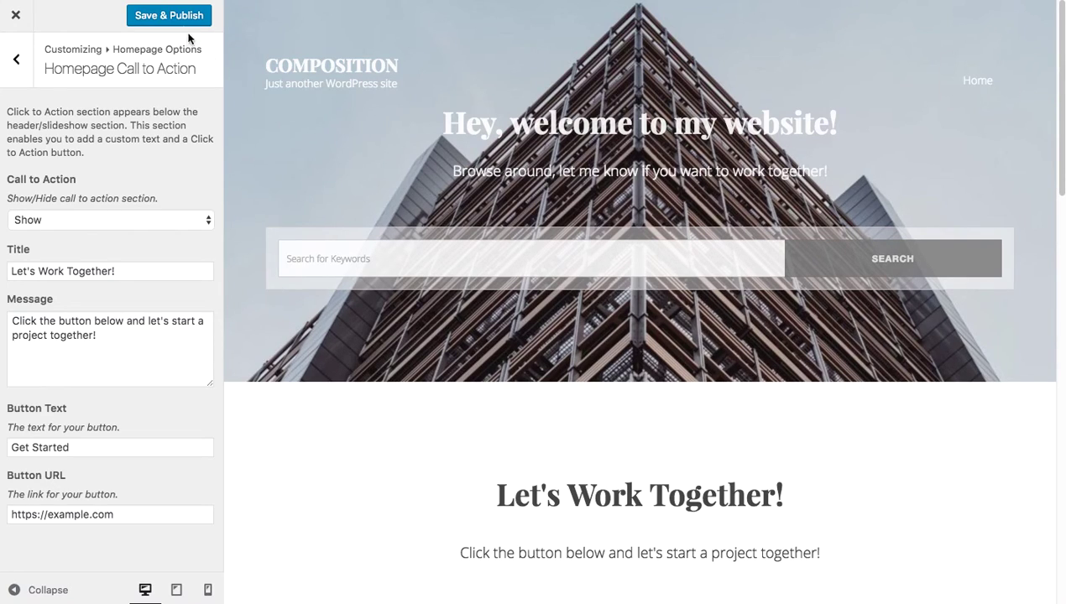
pyautogui.click(26, 71)
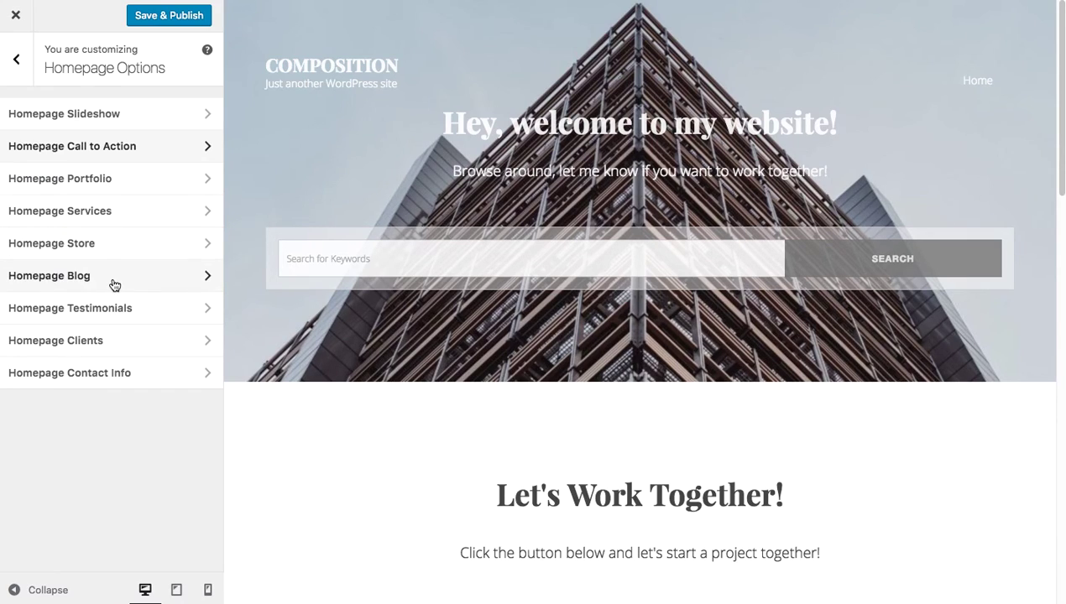
pyautogui.click(121, 373)
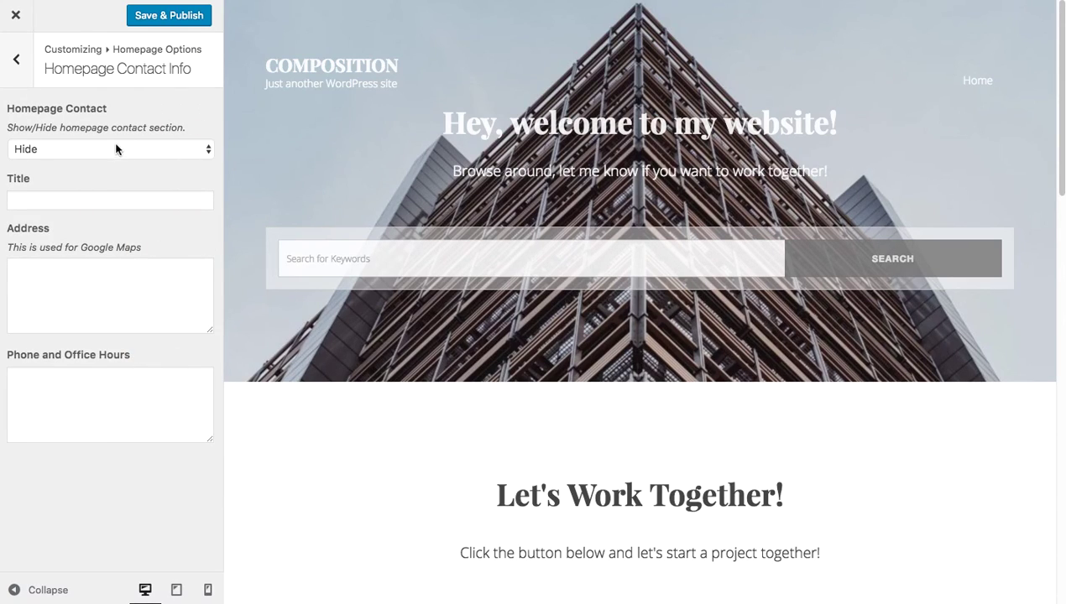
pyautogui.click(151, 23)
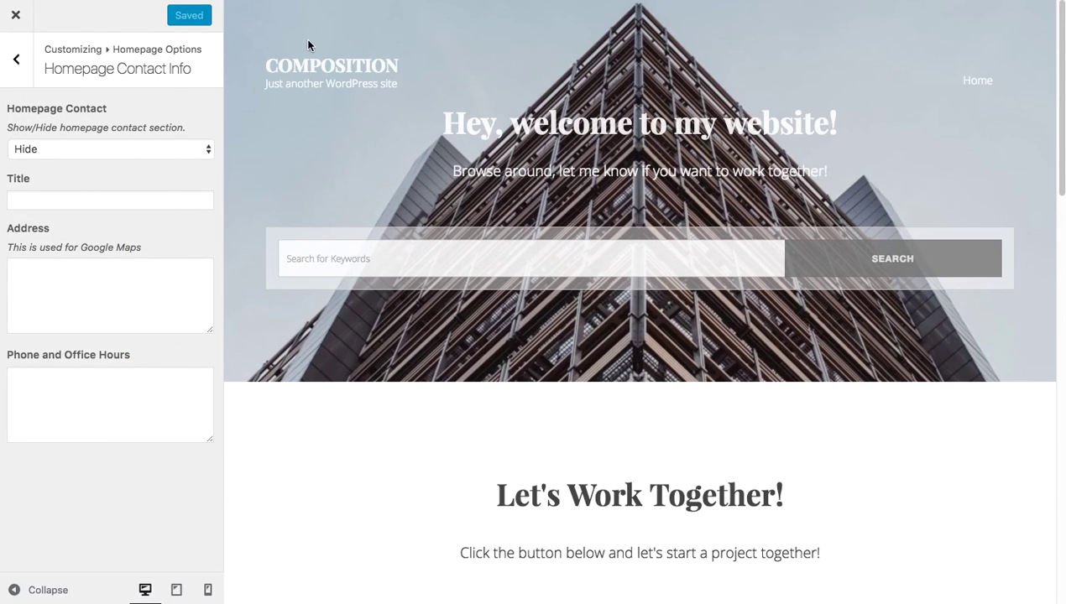